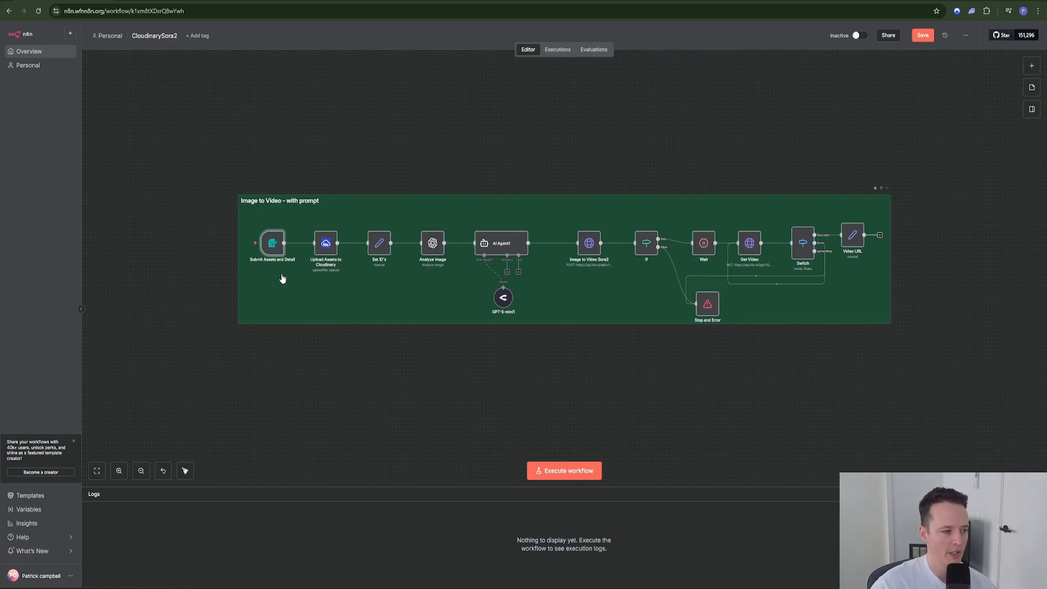
# Step: Bring up the context menu of the Submit Assets and Detail form trigger node
pyautogui.moveTo(269, 247)
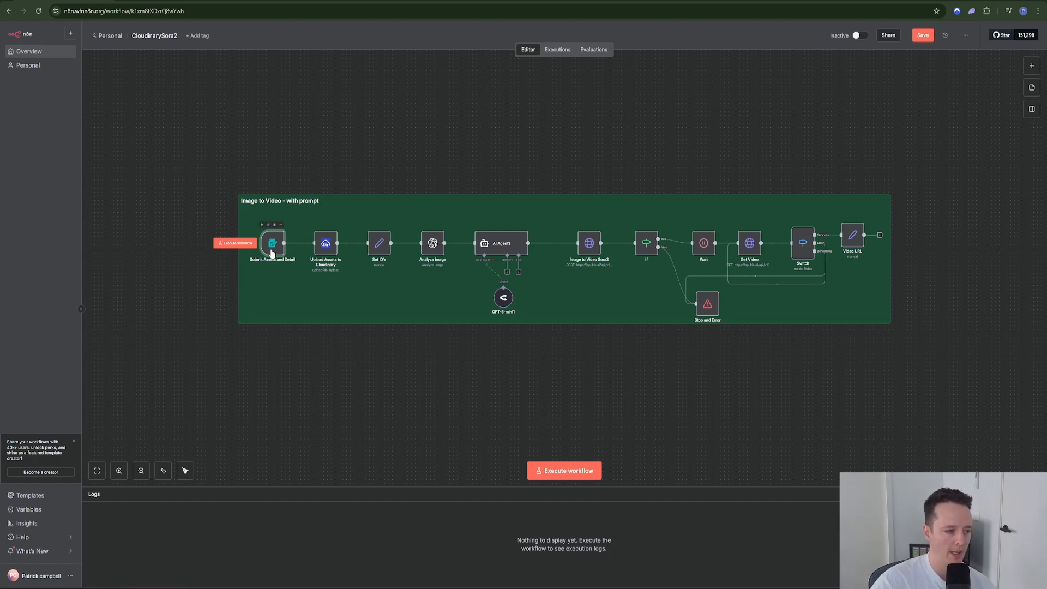
pyautogui.rightClick(269, 254)
# Step: Execute the workflow from the trigger and attach a file from Downloads to the test form
pyautogui.click(281, 284)
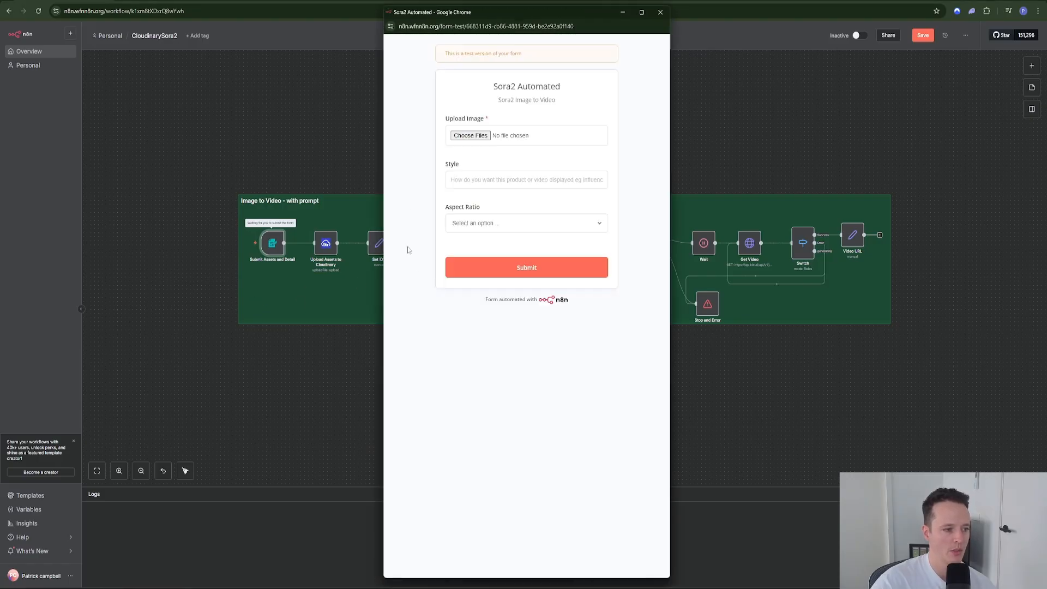
pyautogui.click(465, 135)
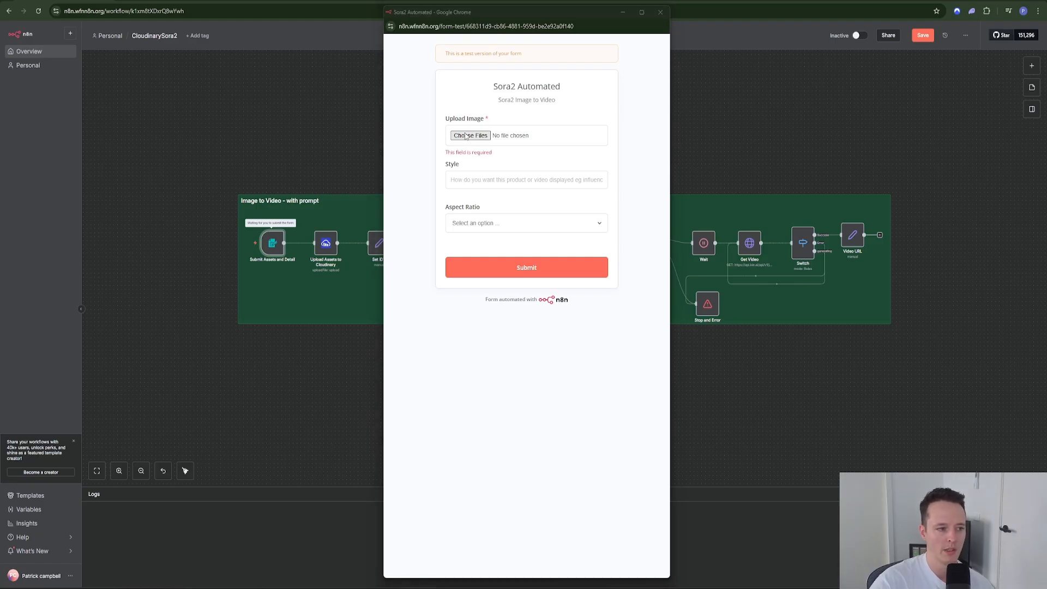
pyautogui.scroll(-5, 600, 149)
pyautogui.scroll(4, 550, 151)
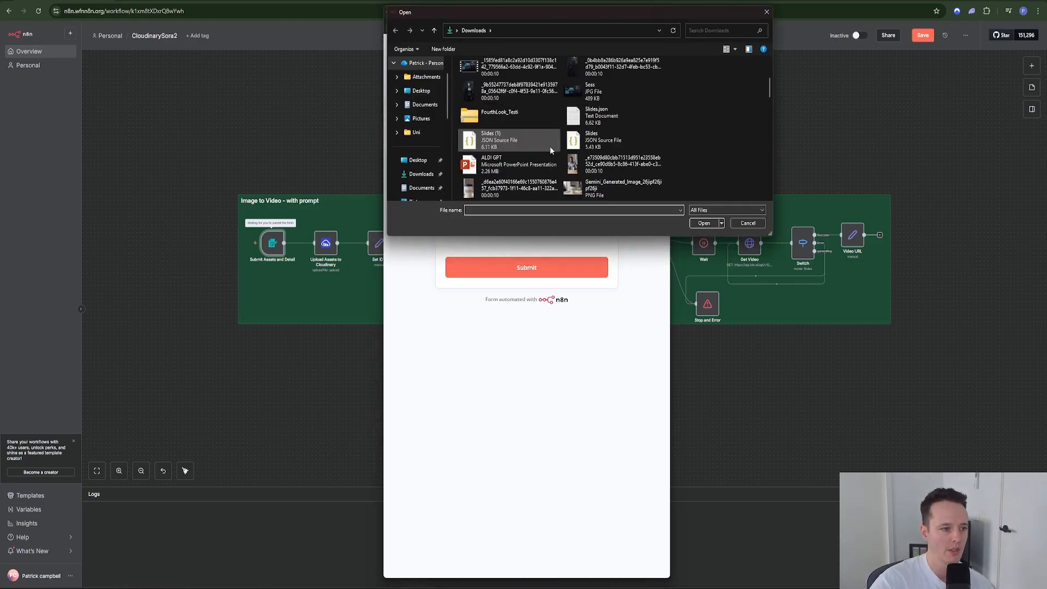
pyautogui.scroll(-1, 617, 165)
pyautogui.doubleClick(533, 148)
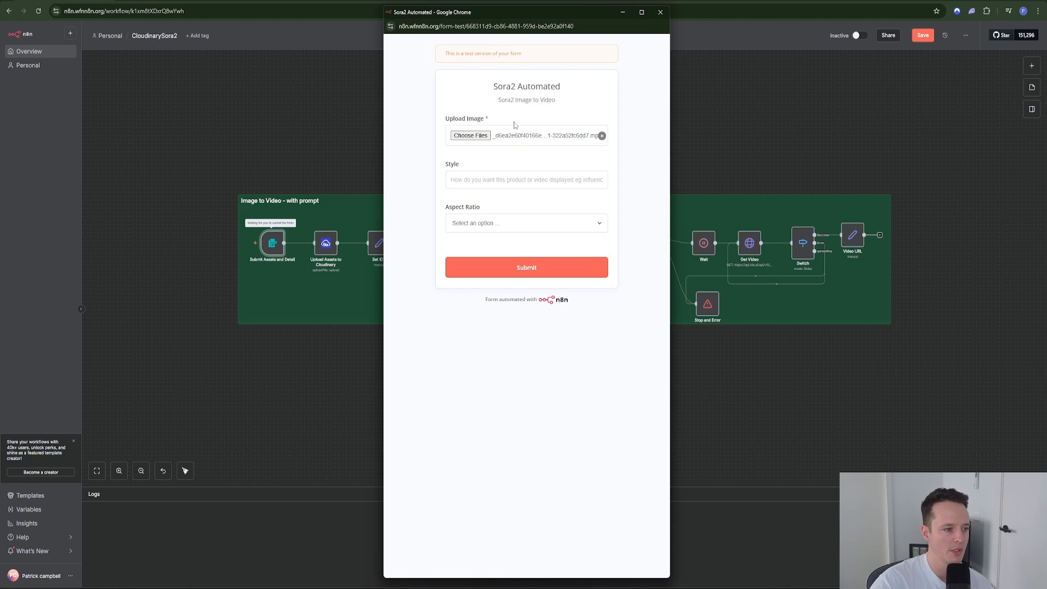
# Step: Replace the wrongly chosen file with the Gemini_Generated_Image PNG in Upload Image
pyautogui.click(603, 138)
pyautogui.click(482, 136)
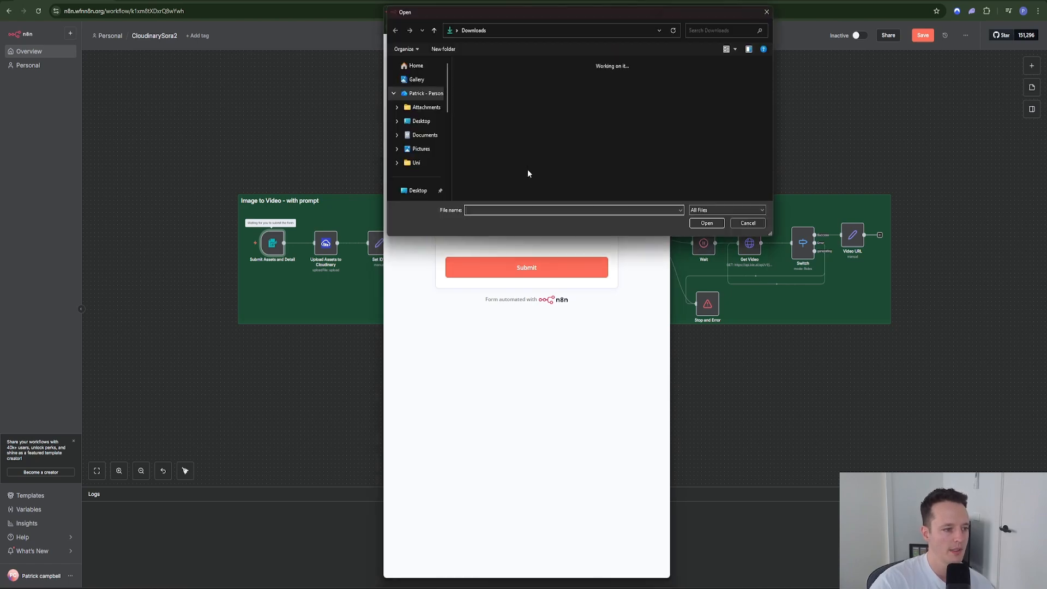
pyautogui.doubleClick(623, 161)
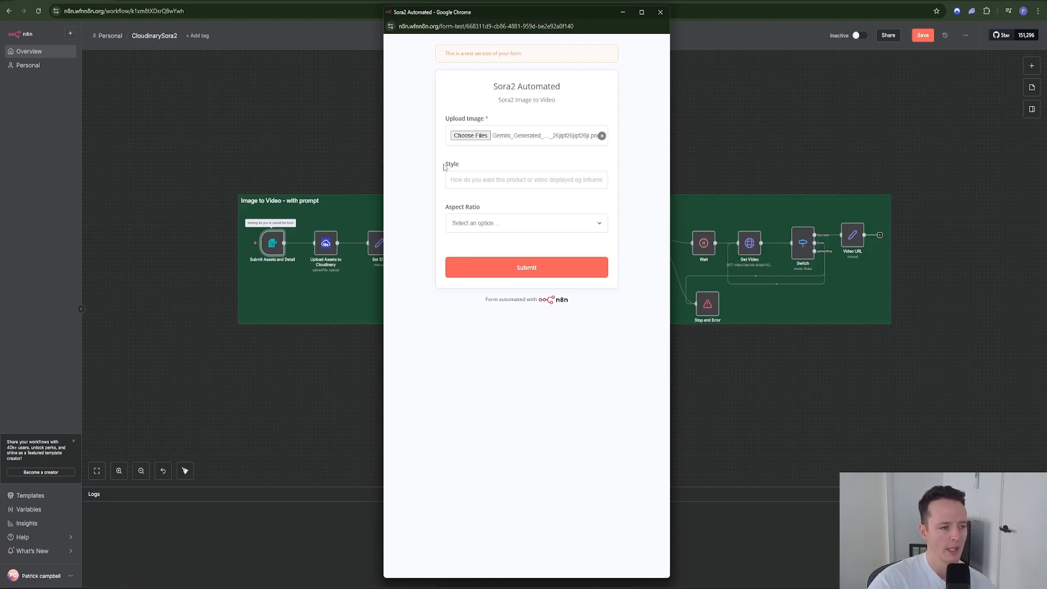
# Step: Paste the coffee-cup video prompt into the Style field and review it
pyautogui.click(455, 180)
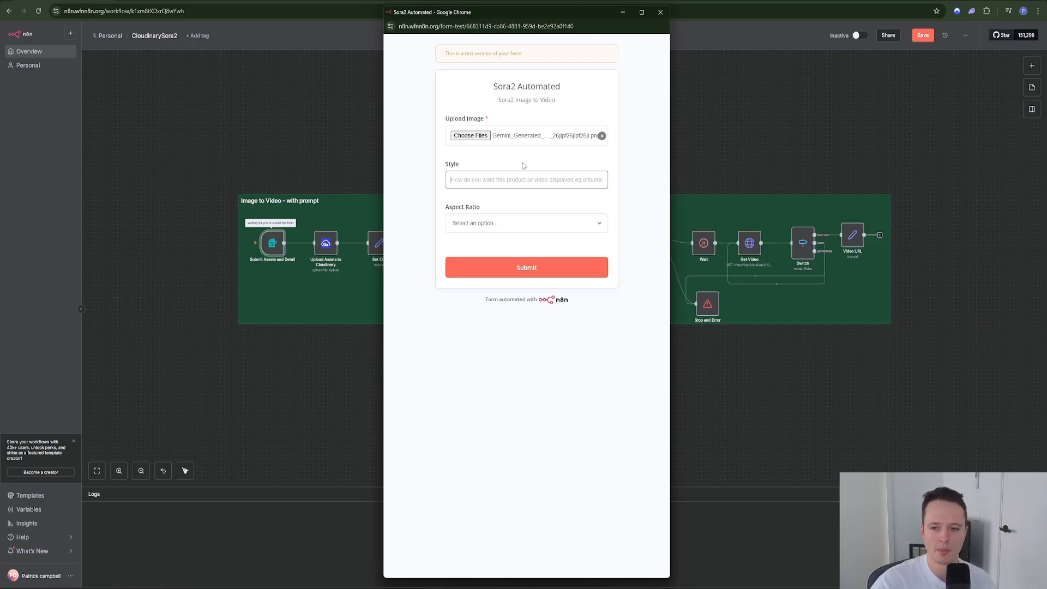
pyautogui.hotkey('ctrl', 'v')
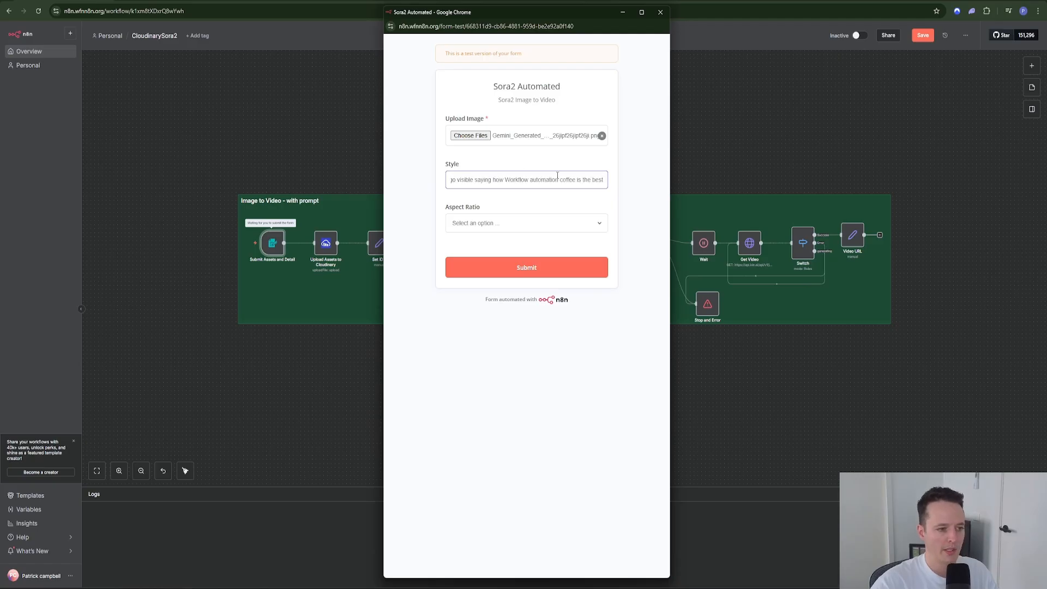
pyautogui.moveTo(555, 175); pyautogui.dragTo(432, 187)
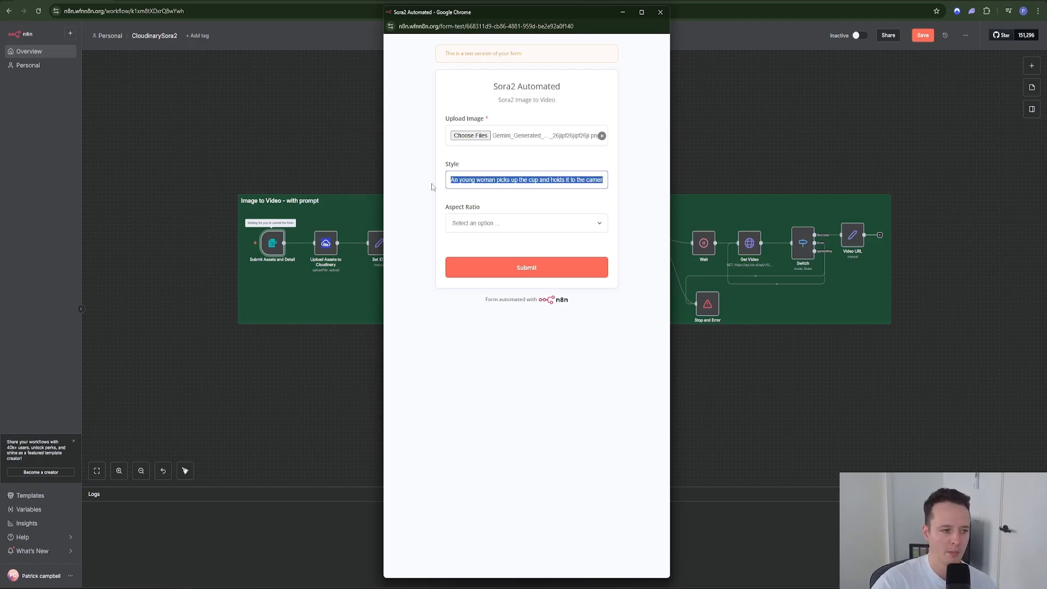
pyautogui.click(457, 184)
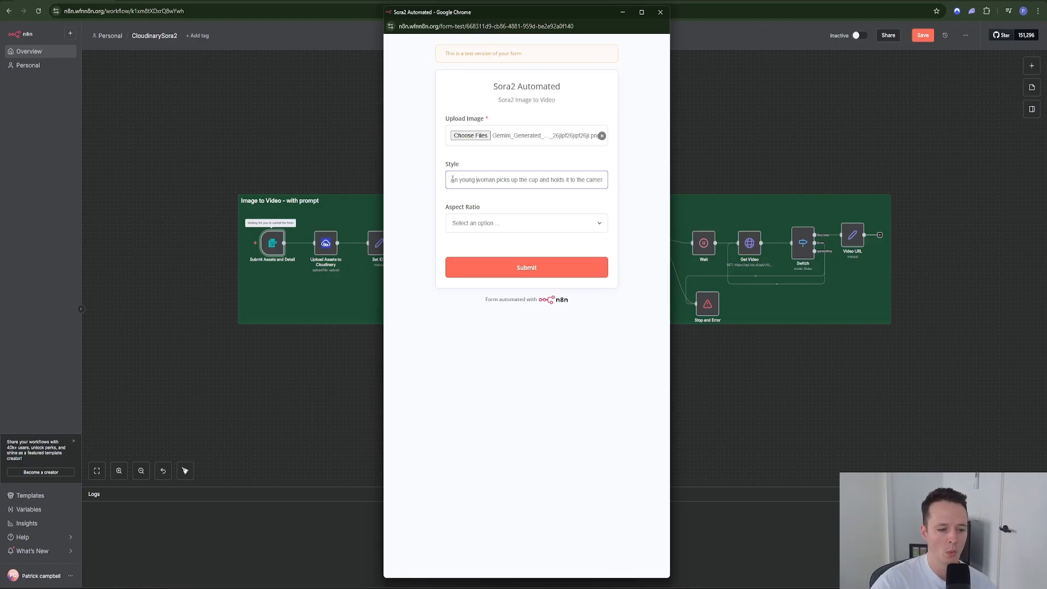
pyautogui.moveTo(452, 180); pyautogui.dragTo(595, 184)
pyautogui.click(574, 182)
pyautogui.click(578, 182)
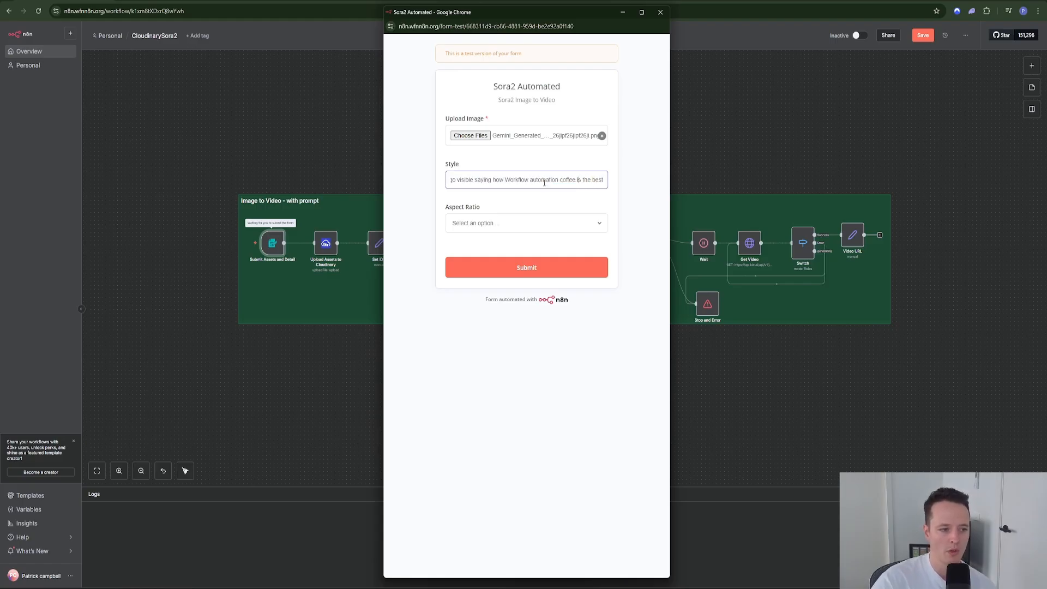
# Step: Set Aspect Ratio to landscape, submit the form, and close the form window
pyautogui.click(541, 224)
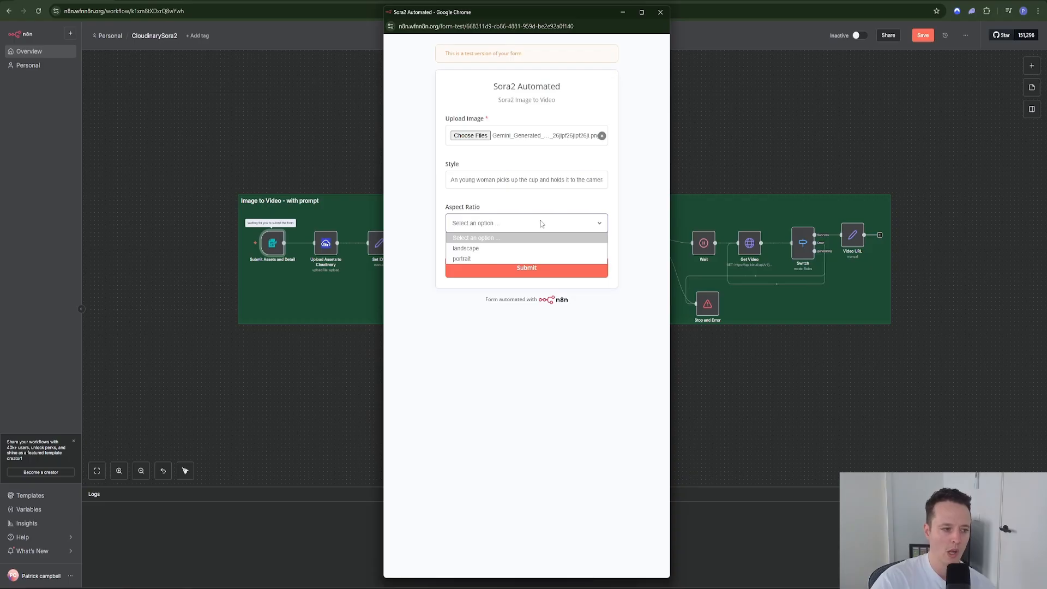
pyautogui.click(511, 252)
pyautogui.click(472, 274)
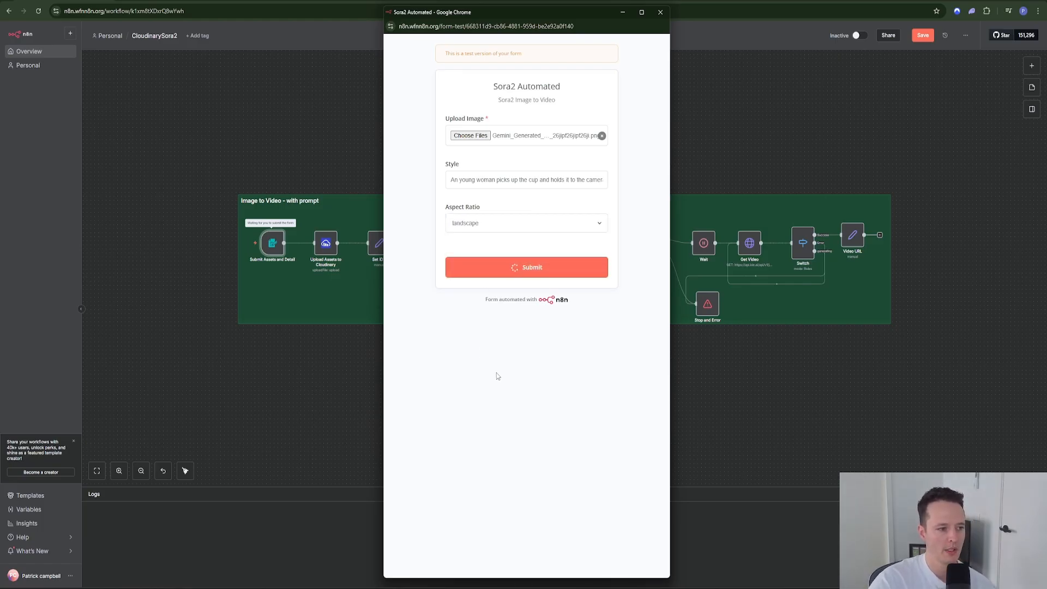
pyautogui.click(661, 13)
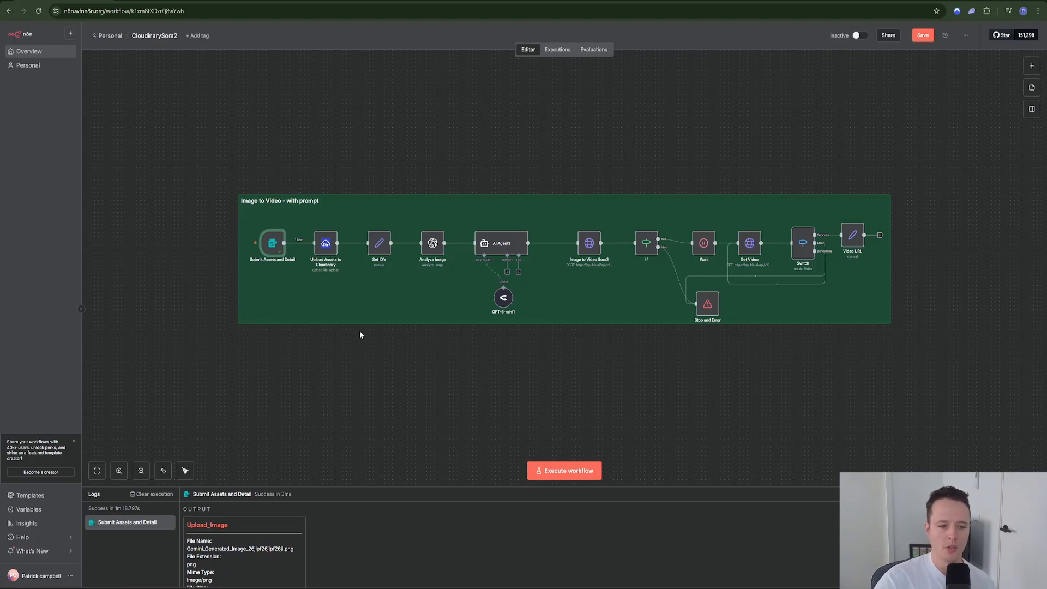
# Step: Search the node picker for 'clou' and view the Cloudinary node's actions
pyautogui.press('Tab')
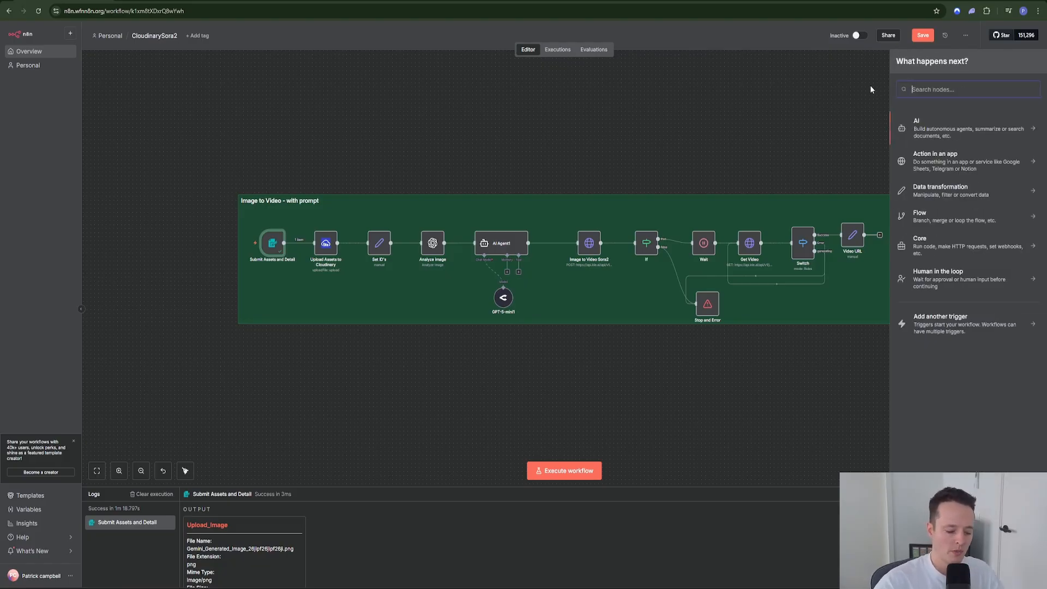
pyautogui.write('co')
pyautogui.press('BackSpace')
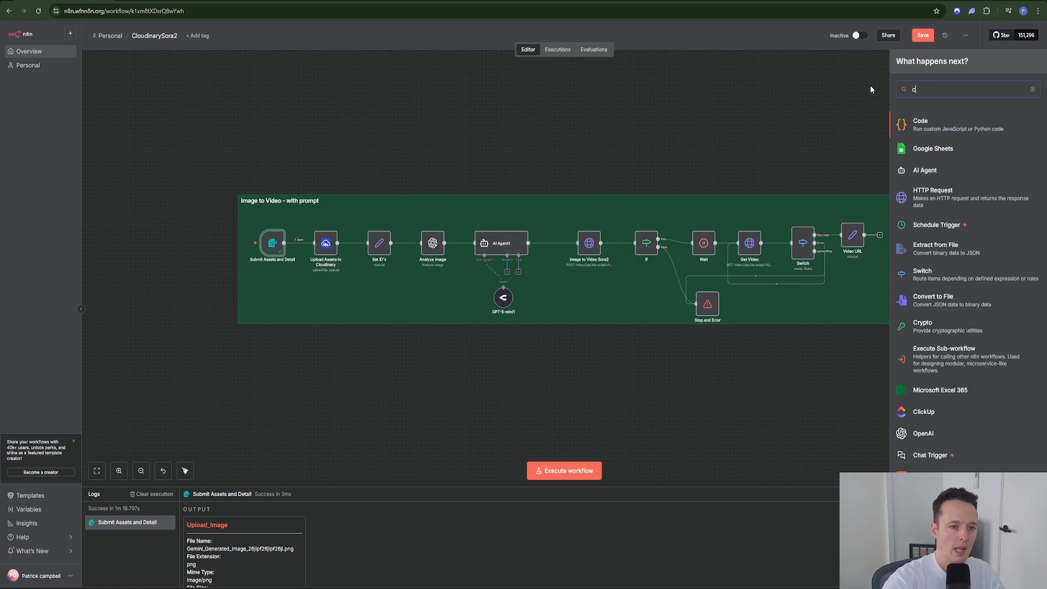
pyautogui.write('lou')
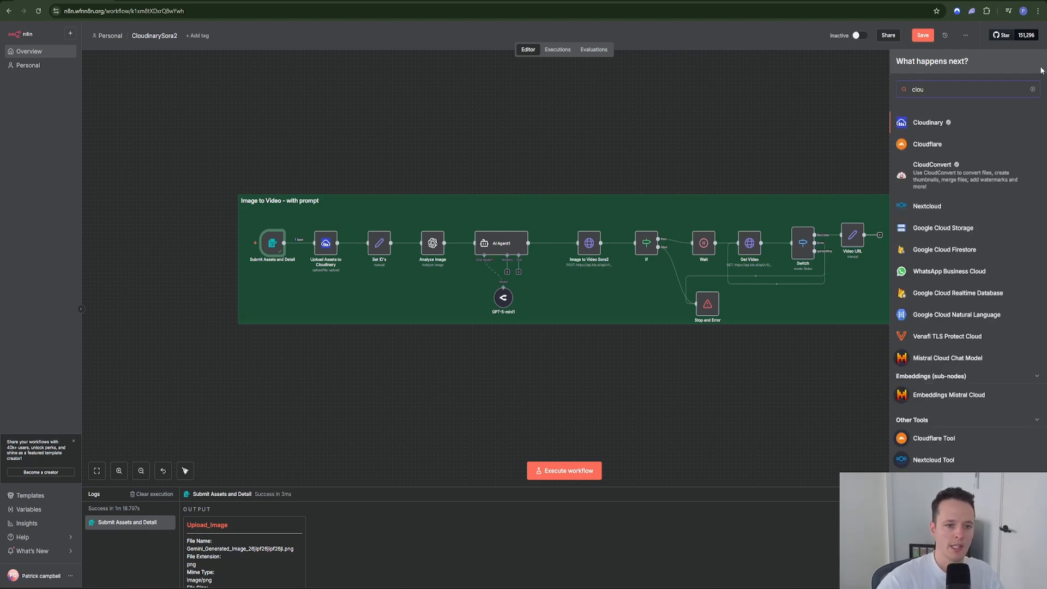
pyautogui.click(937, 123)
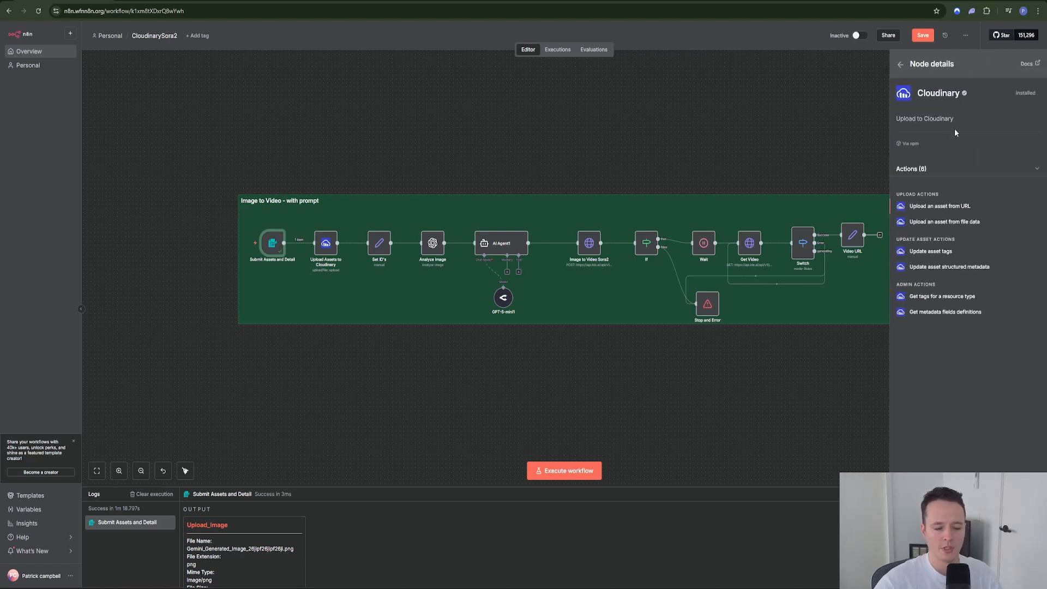
# Step: Open Upload Assets to Cloudinary and review its File field and Sora2 folder setting
pyautogui.click(822, 119)
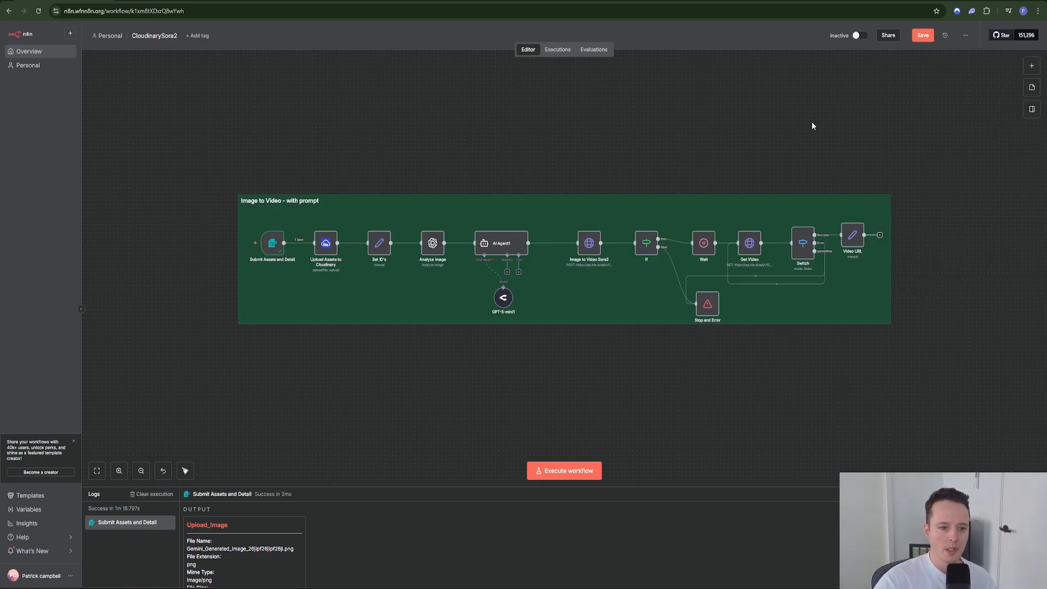
pyautogui.doubleClick(325, 244)
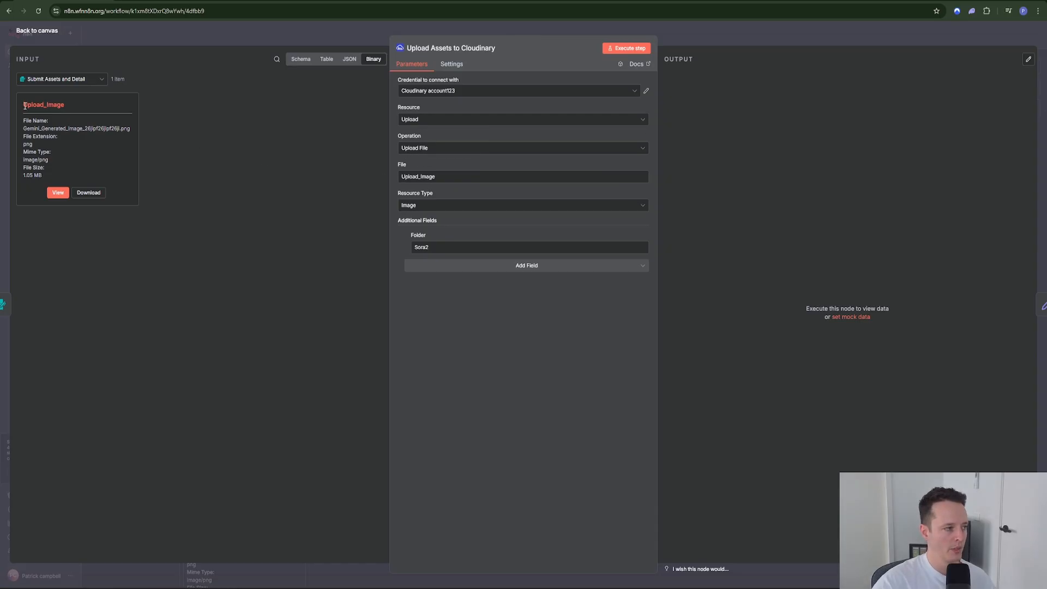
pyautogui.click(466, 176)
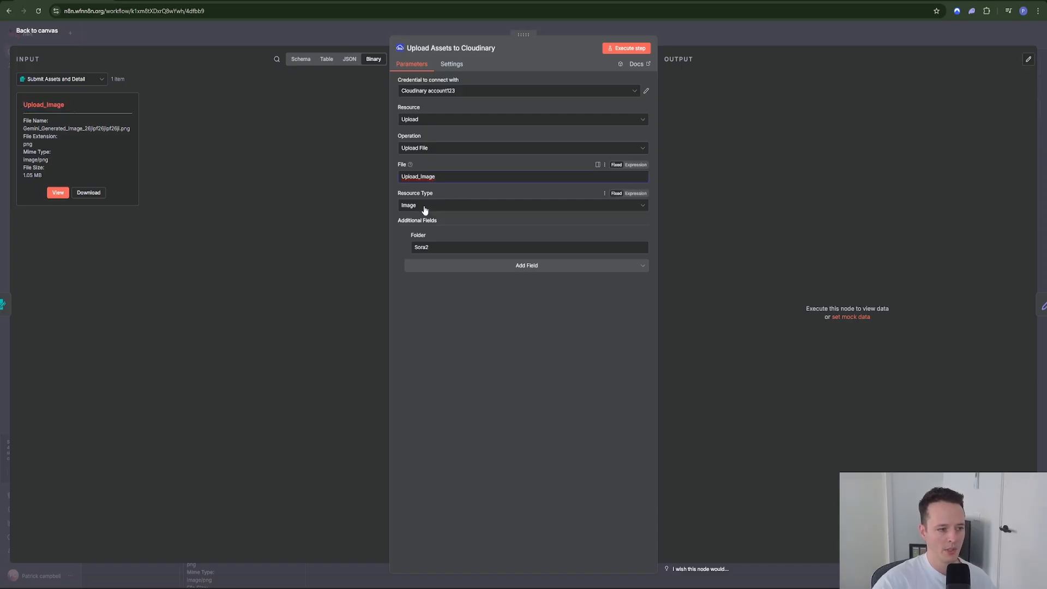
pyautogui.click(482, 265)
pyautogui.click(481, 265)
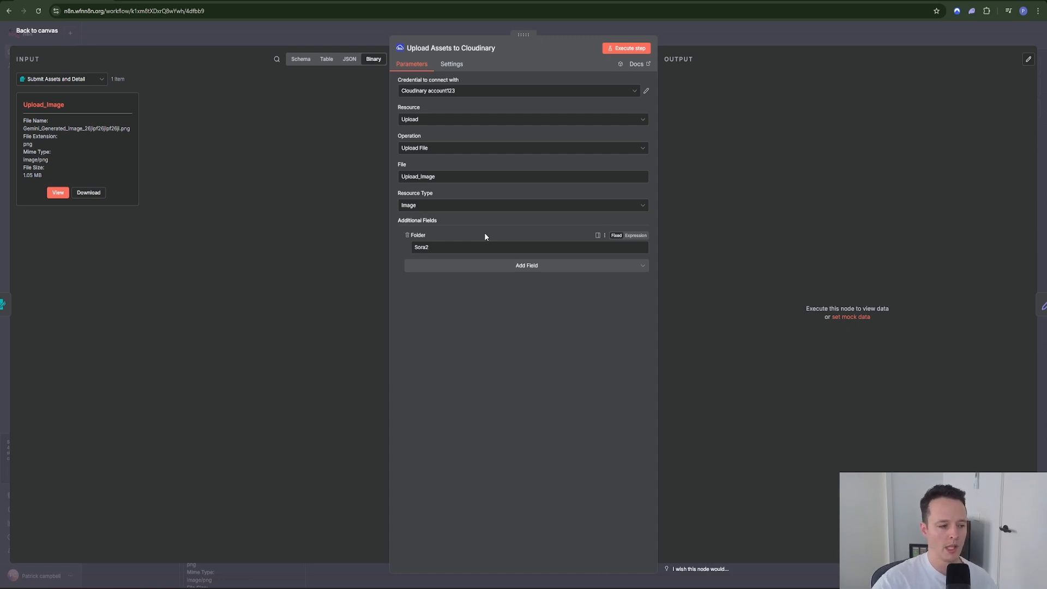
pyautogui.moveTo(434, 247); pyautogui.dragTo(401, 253)
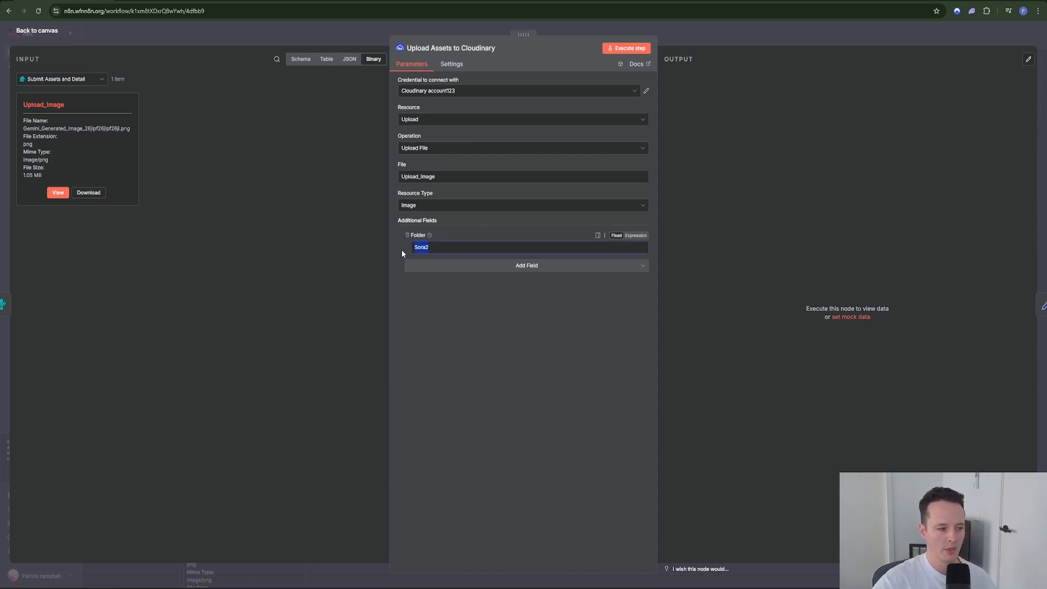
pyautogui.click(439, 314)
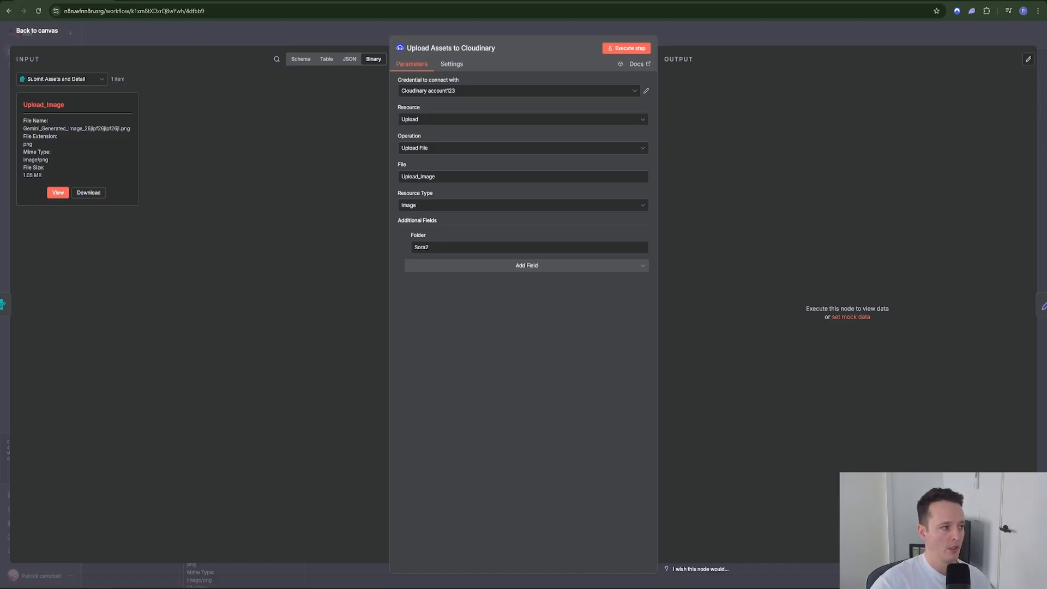
# Step: Compare the node's Sora2 folder name against Cloudinary's Media Library
pyautogui.click(162, 0)
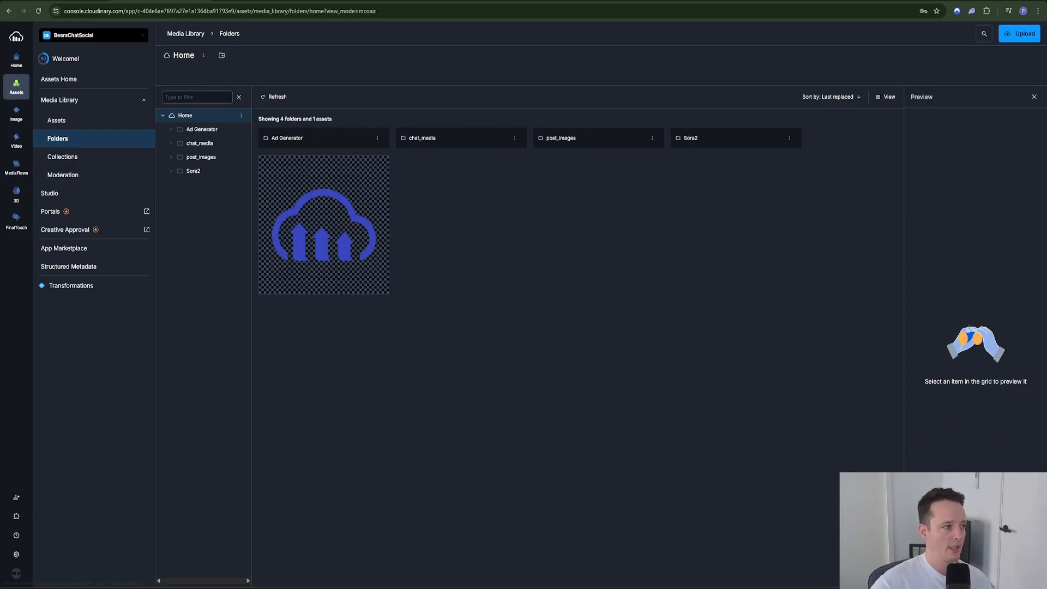
pyautogui.click(60, 1)
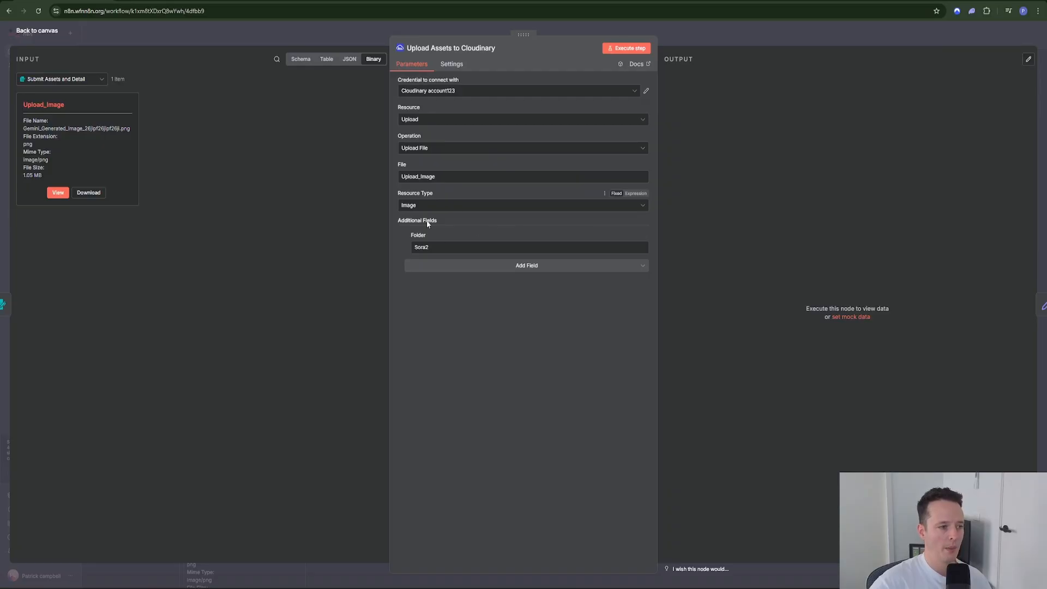
pyautogui.click(431, 306)
pyautogui.moveTo(439, 247); pyautogui.dragTo(394, 248)
pyautogui.click(463, 300)
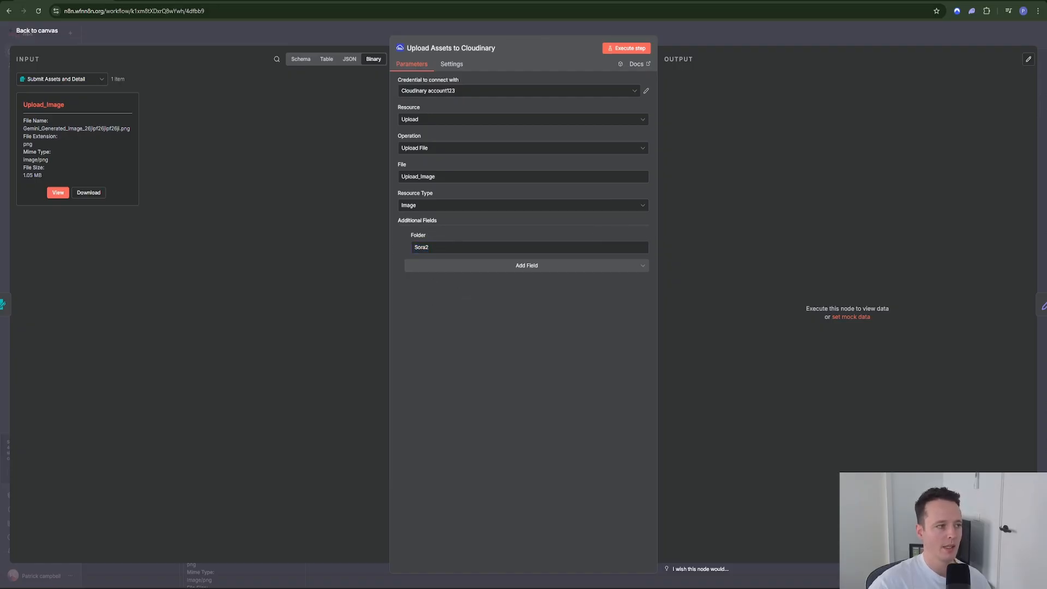
pyautogui.click(211, 1)
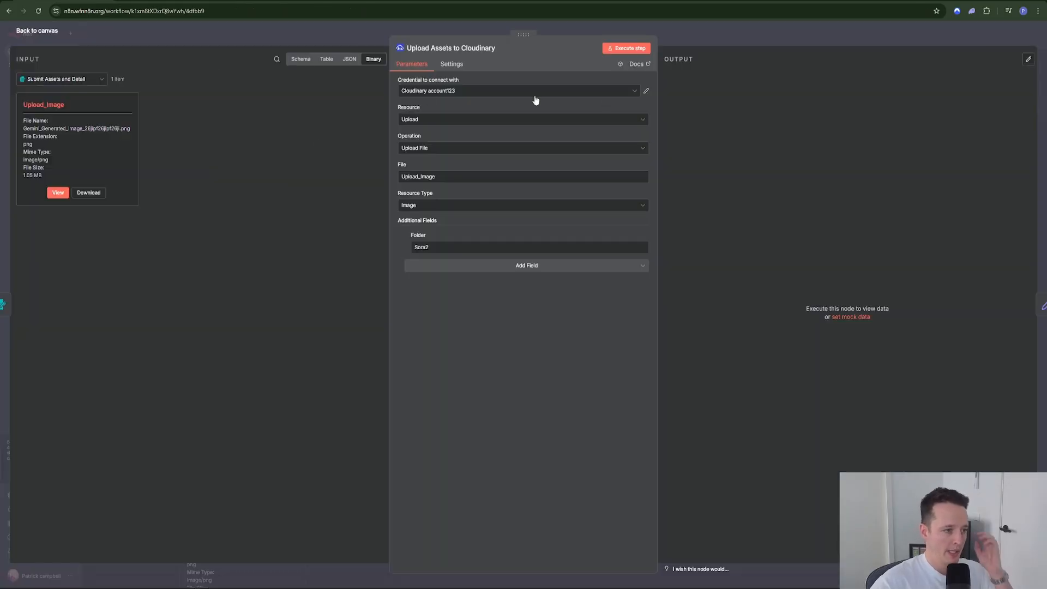
# Step: Delete the upload node's existing Cloudinary credential
pyautogui.click(647, 93)
pyautogui.click(740, 151)
pyautogui.click(579, 326)
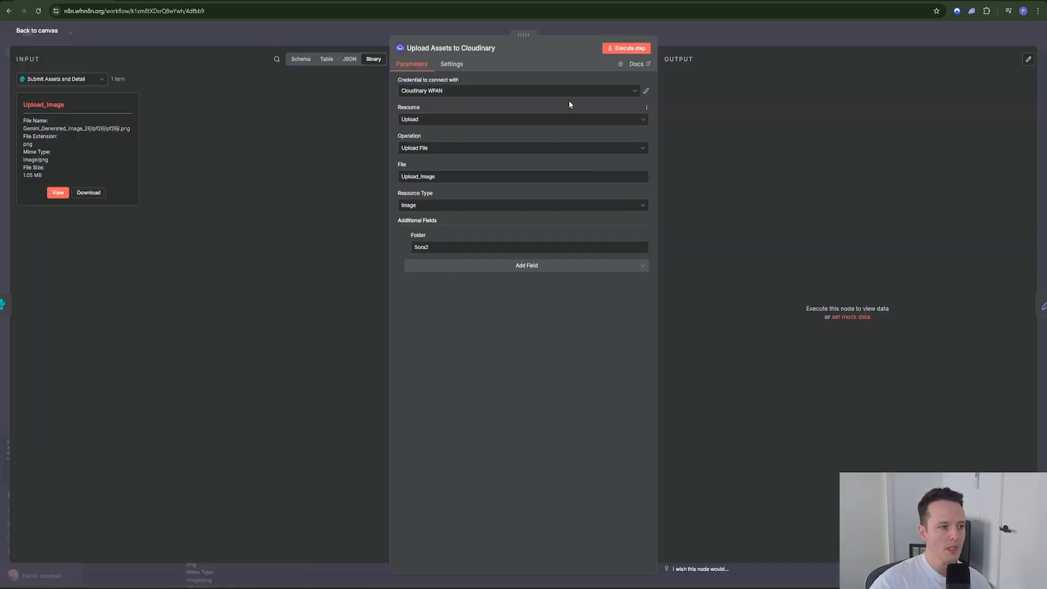
# Step: Create a new Cloudinary credential for the upload node and switch to the Cloudinary console
pyautogui.click(620, 94)
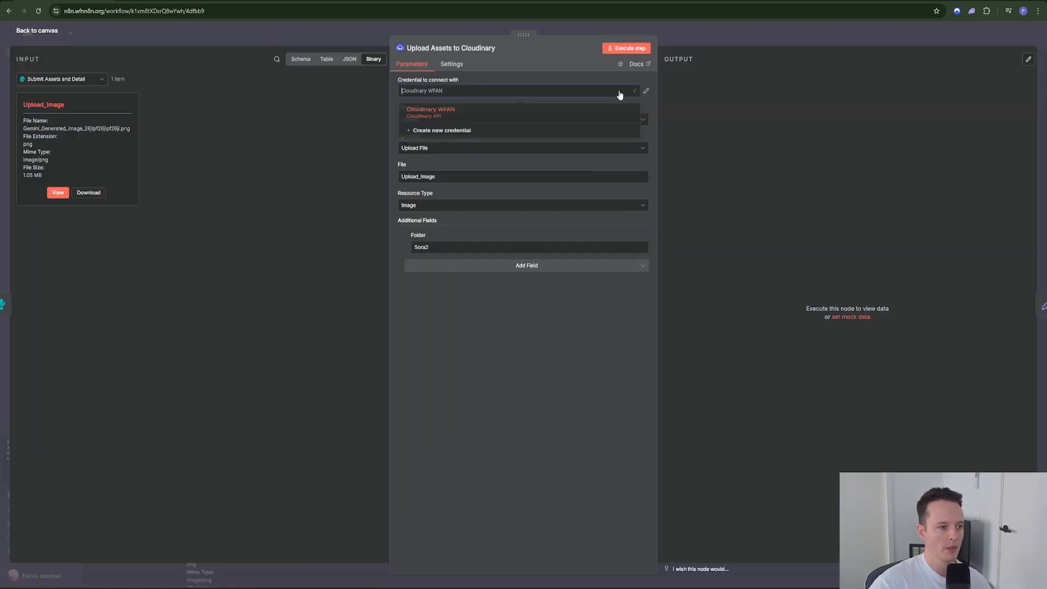
pyautogui.click(500, 137)
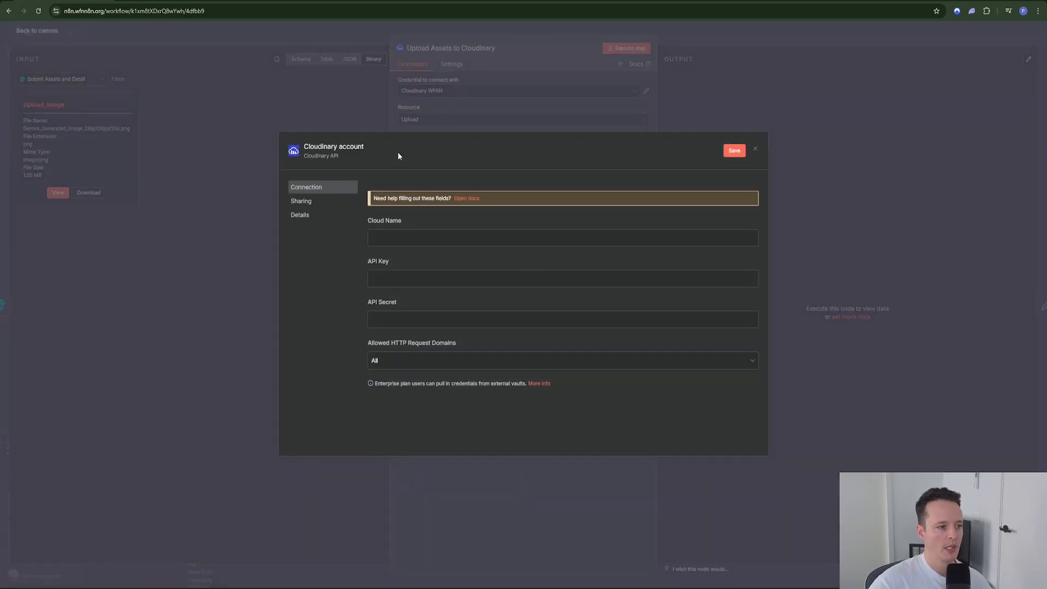
pyautogui.click(147, 0)
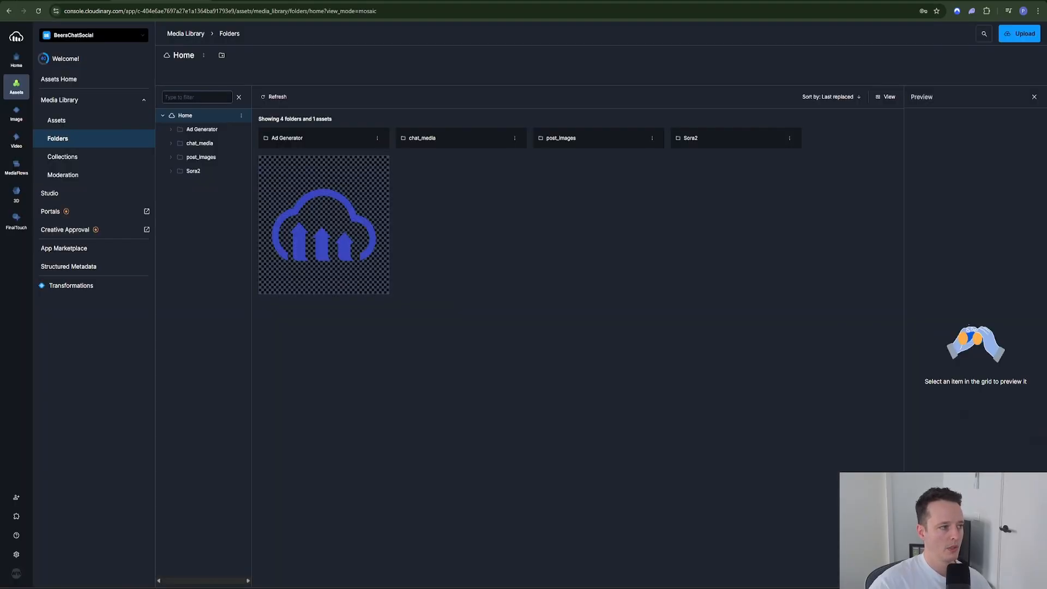
# Step: Copy the account's cloud name from Cloudinary's API Keys page into the n8n Cloud Name field
pyautogui.click(16, 553)
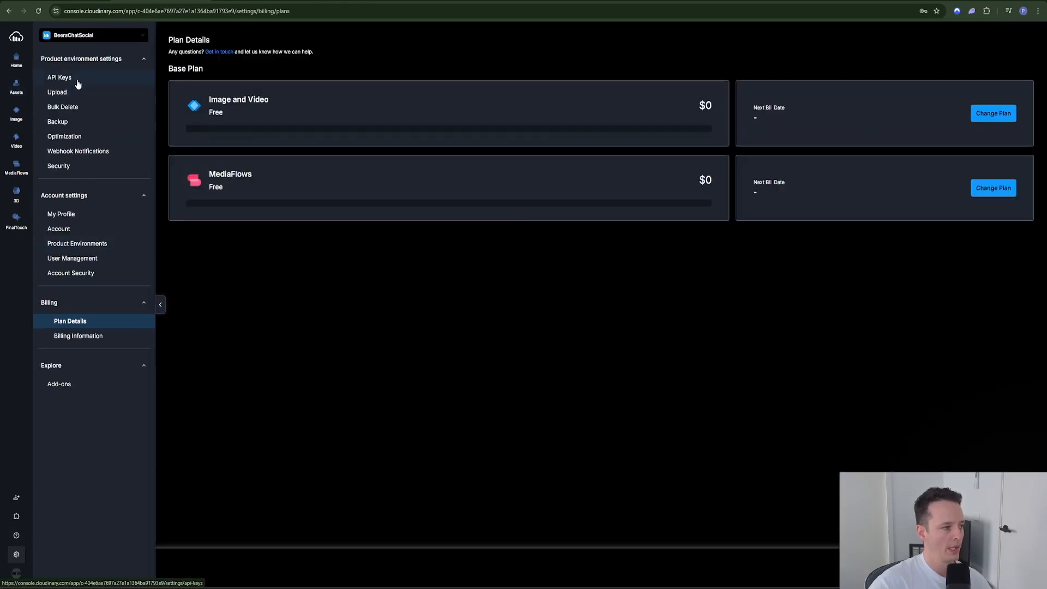
pyautogui.click(81, 83)
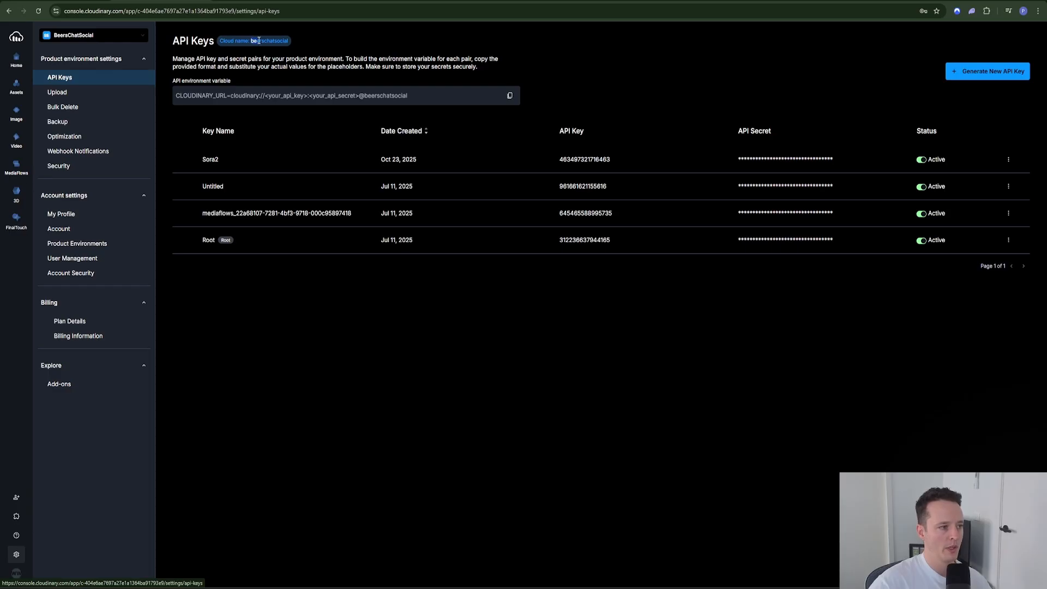
pyautogui.moveTo(252, 41); pyautogui.dragTo(294, 43)
pyautogui.hotkey('ctrl', 'c')
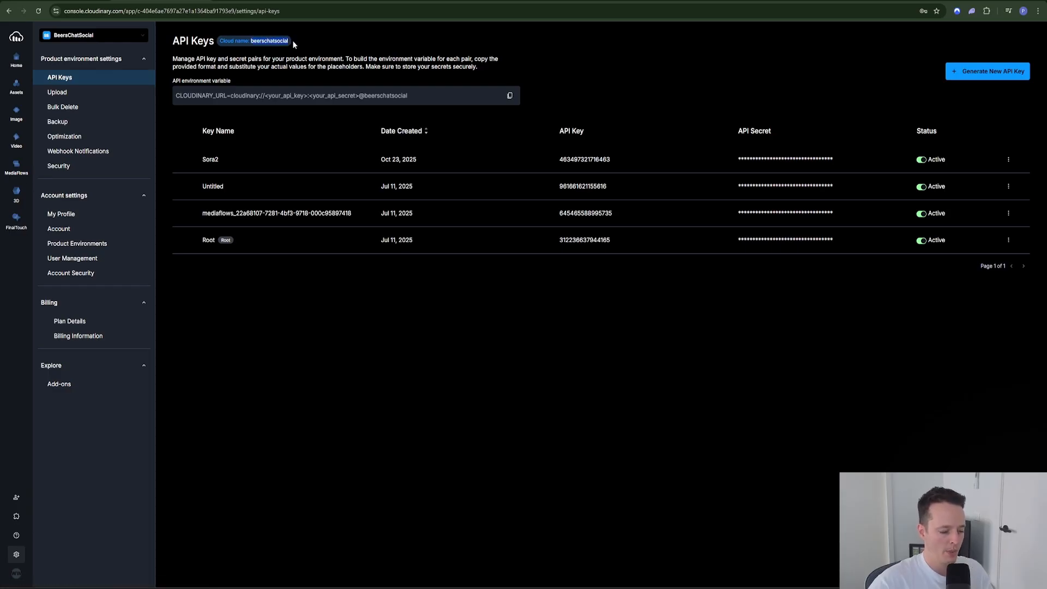
pyautogui.click(65, 1)
pyautogui.click(412, 231)
pyautogui.hotkey('ctrl', 'v')
# Step: Generate a new API key with the emailed verification code, rename it TEST, and copy it
pyautogui.click(159, 1)
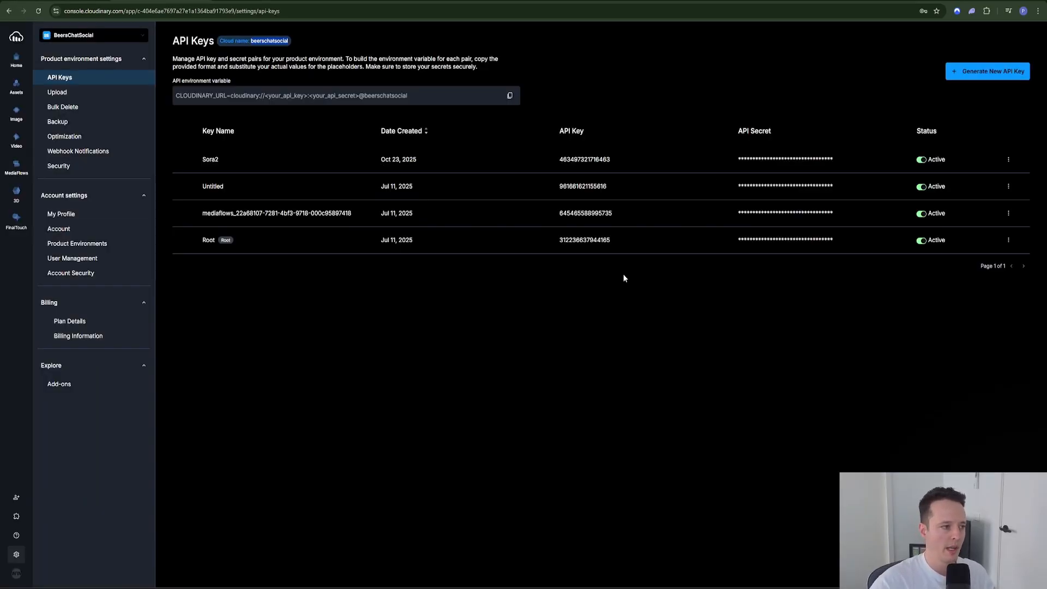
pyautogui.click(970, 77)
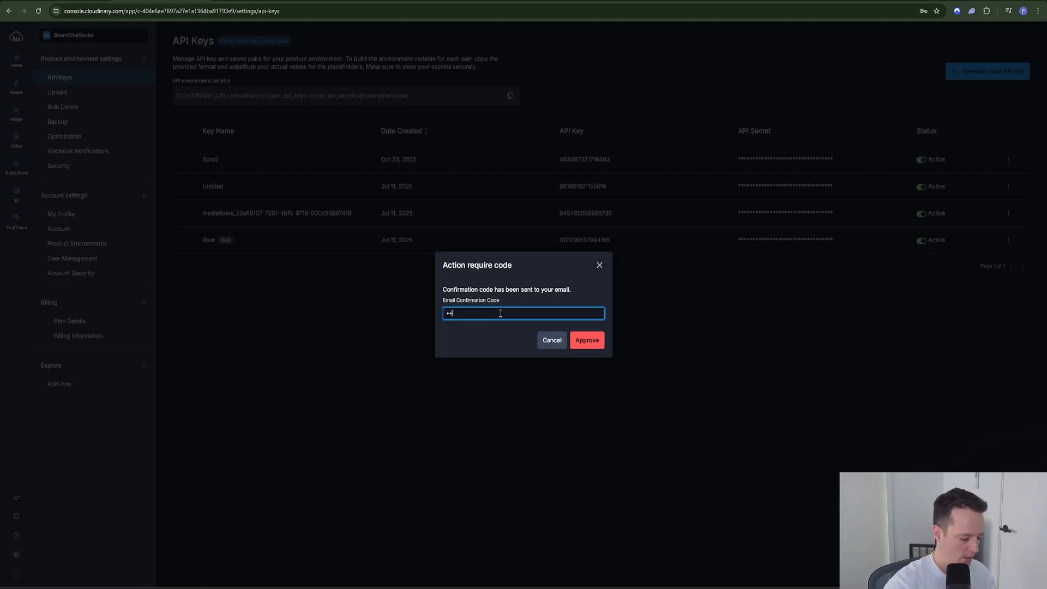
pyautogui.write('••')
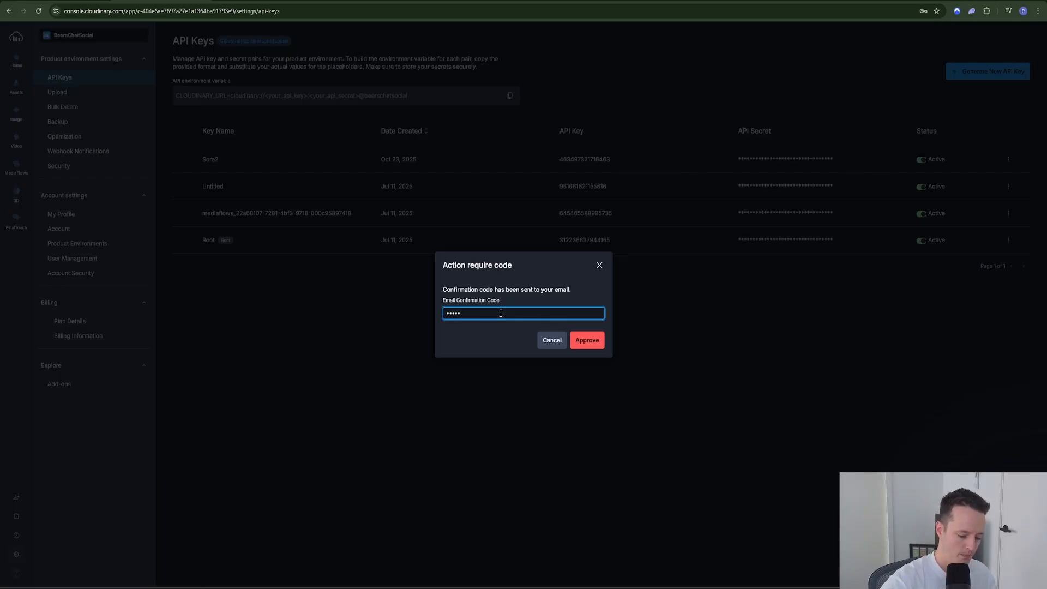
pyautogui.press('Return')
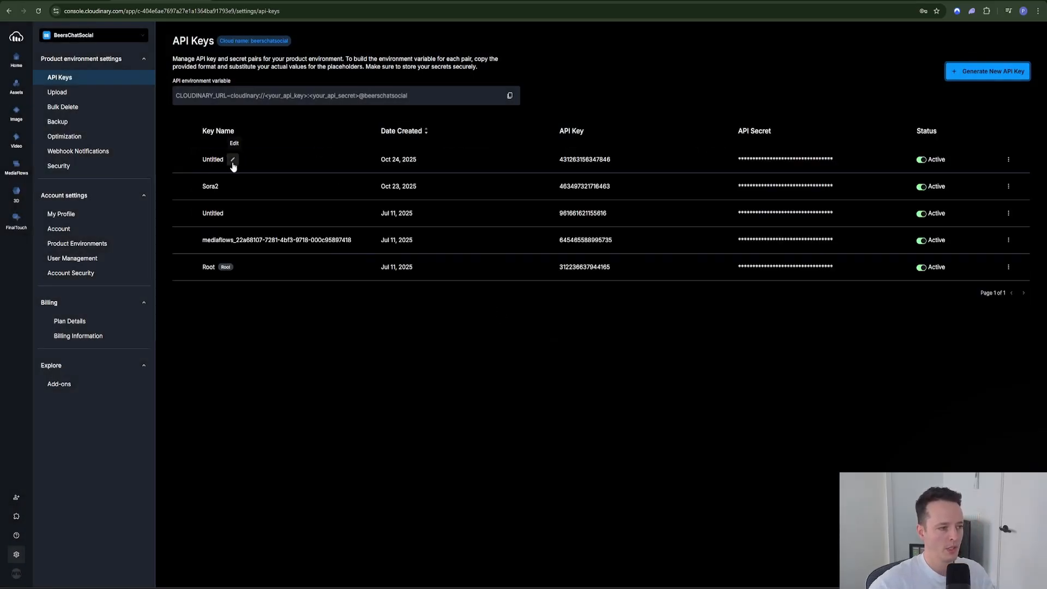
pyautogui.click(233, 159)
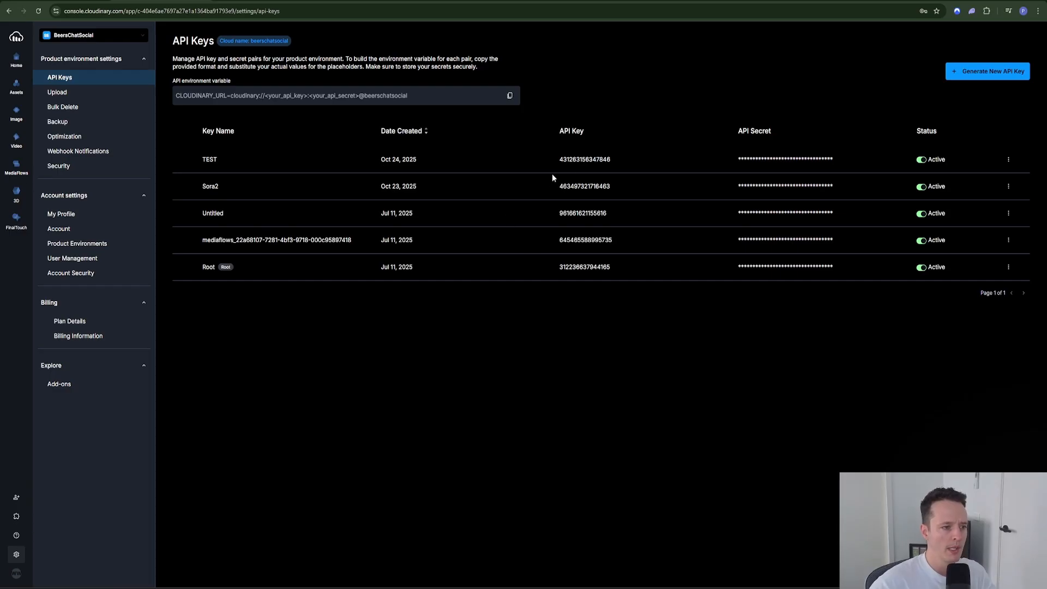
pyautogui.moveTo(594, 162)
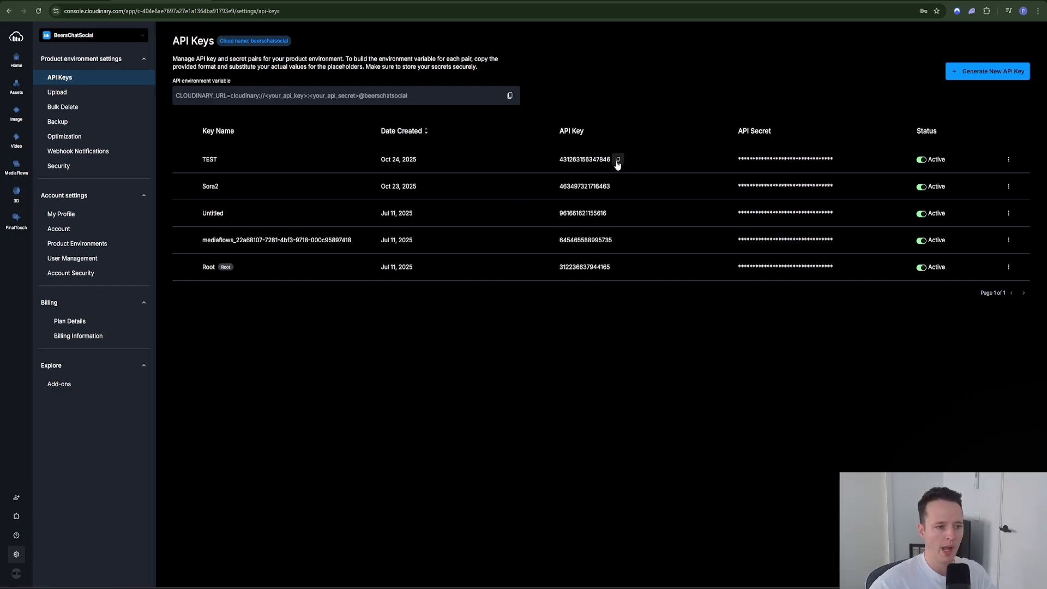
pyautogui.click(617, 162)
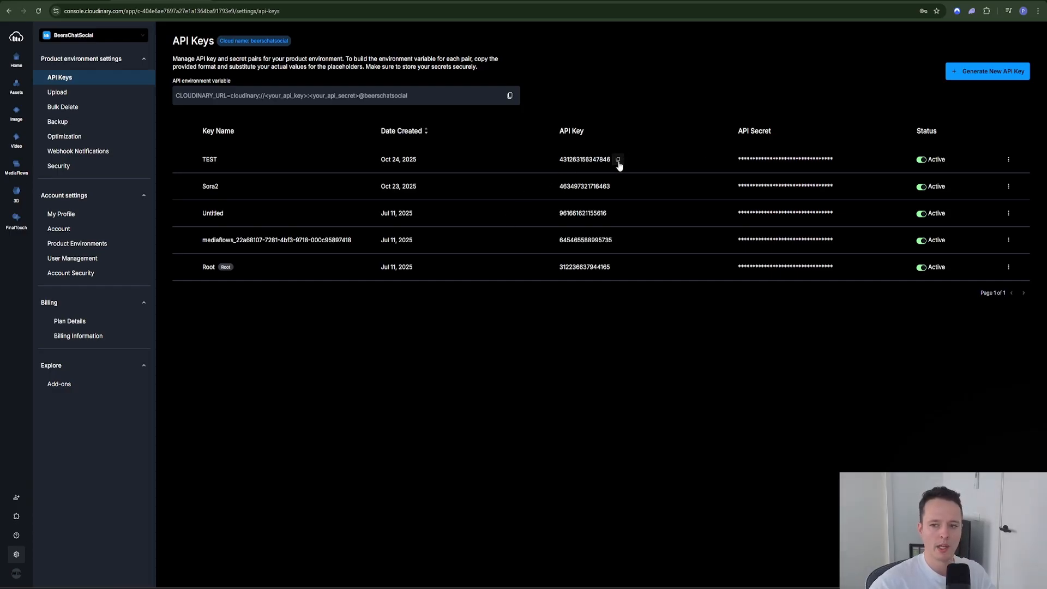
# Step: Paste the TEST API key into the credential's API Key field
pyautogui.hotkey('alt', 'Tab')
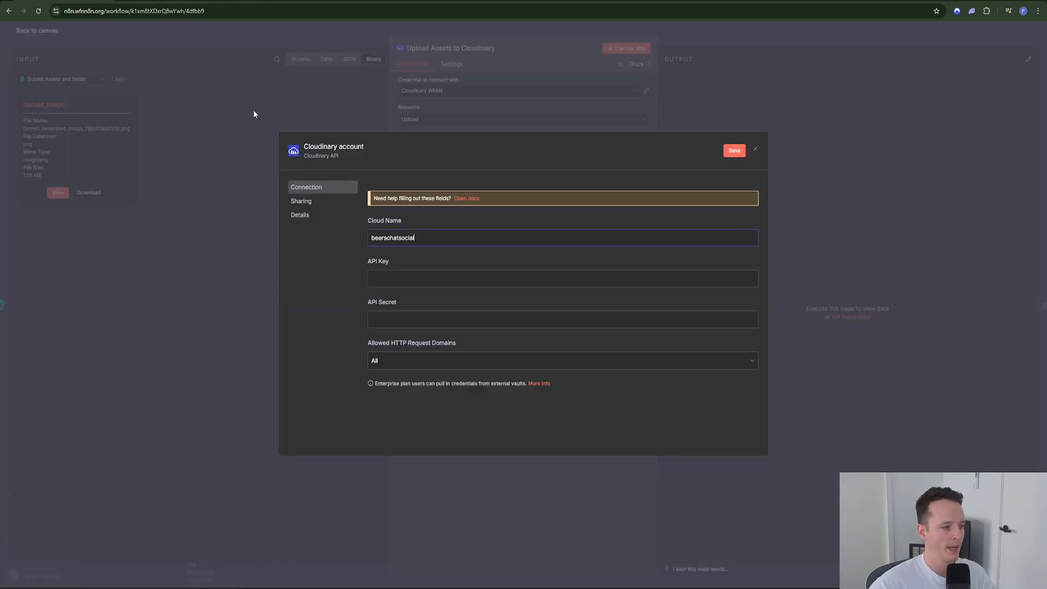
pyautogui.click(395, 278)
pyautogui.hotkey('ctrl', 'v')
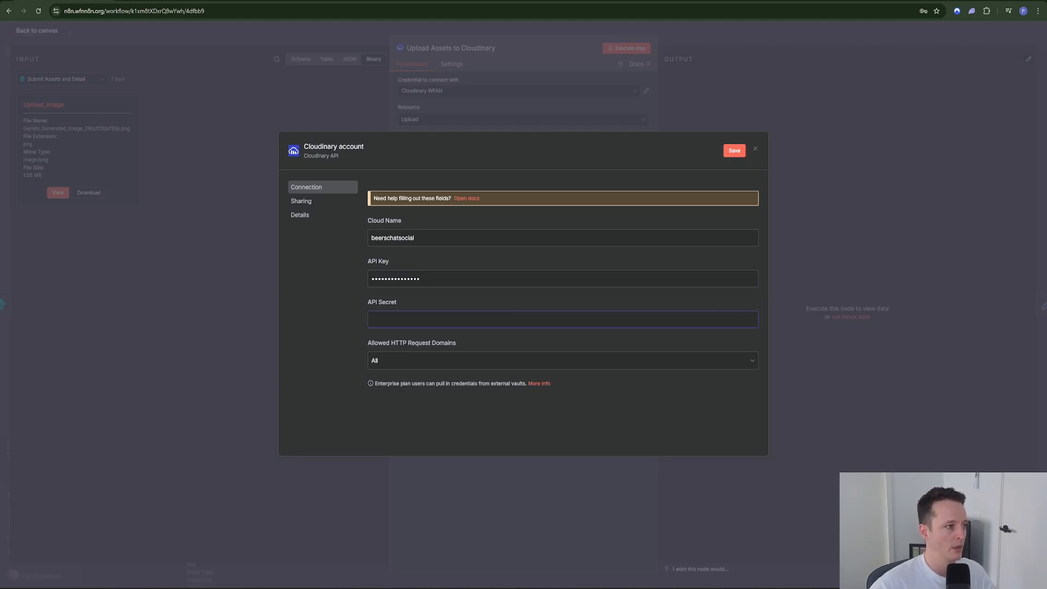
# Step: Copy the TEST key's API secret into the credential and save it
pyautogui.hotkey('alt', 'Tab')
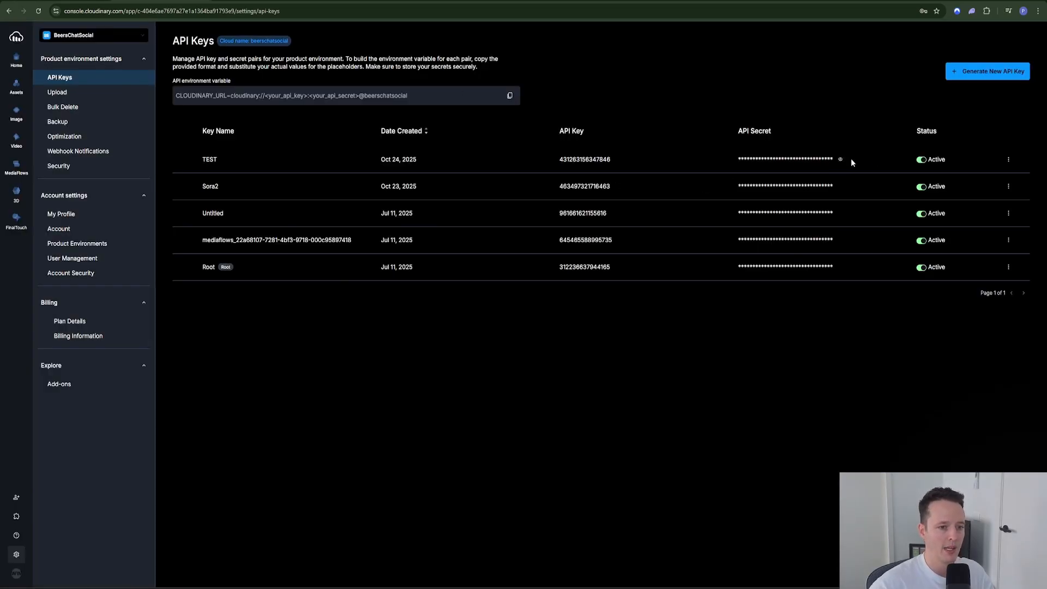
pyautogui.click(841, 161)
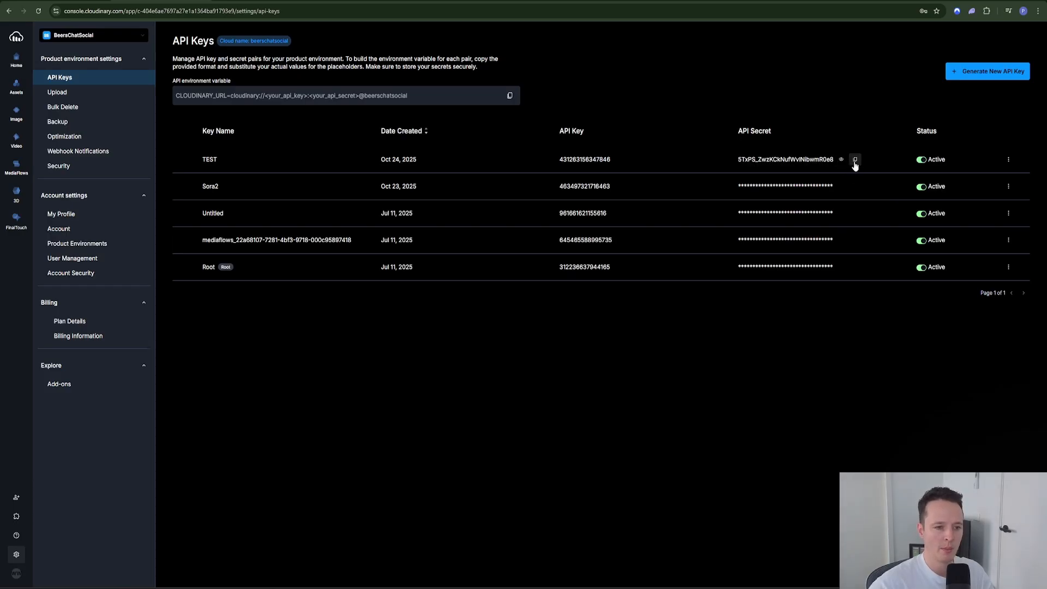
pyautogui.click(855, 161)
pyautogui.hotkey('alt', 'Tab')
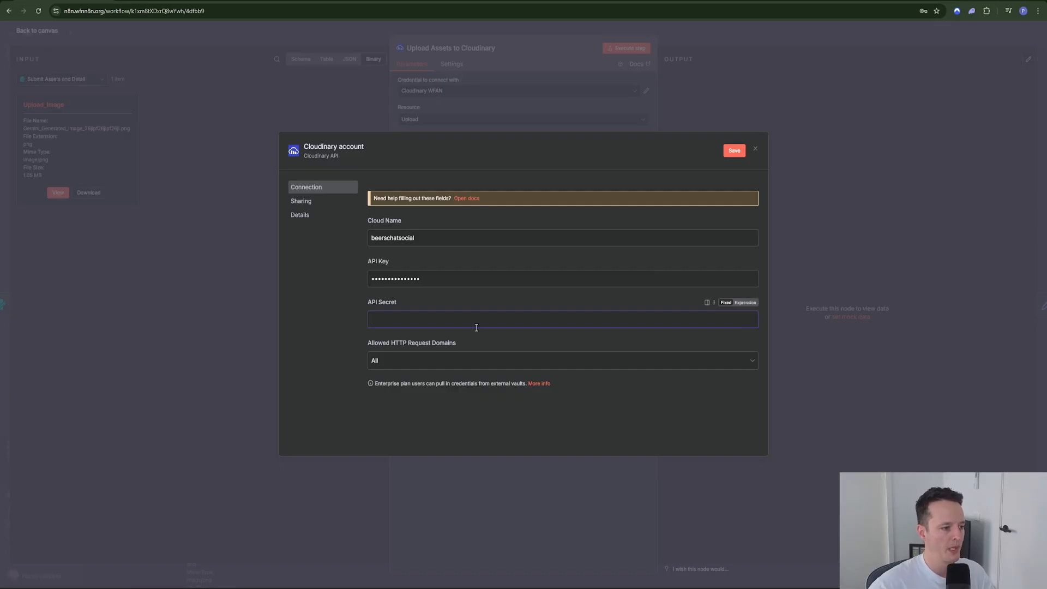
pyautogui.hotkey('ctrl', 'v')
pyautogui.click(733, 151)
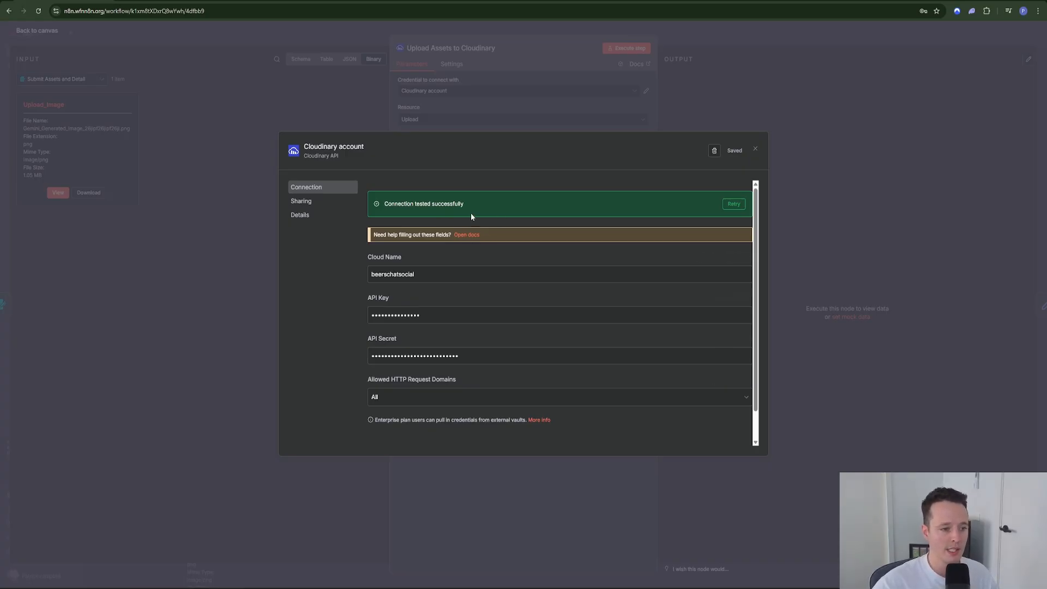
pyautogui.click(756, 151)
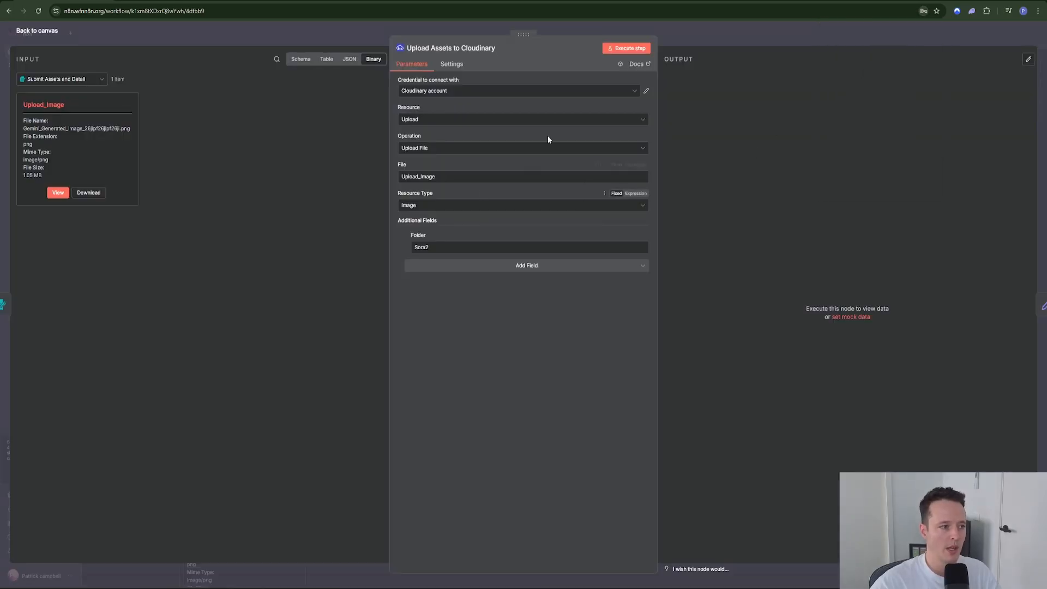
# Step: Inspect the incoming form fields in Schema view, then return to the Binary image view
pyautogui.click(302, 60)
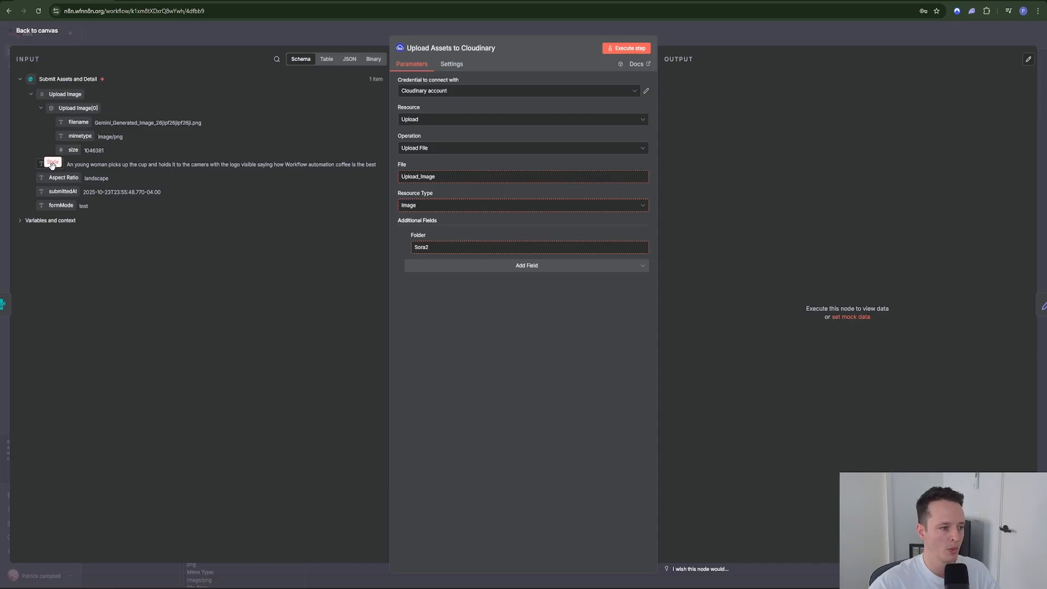
pyautogui.moveTo(63, 179); pyautogui.dragTo(62, 180)
pyautogui.click(374, 59)
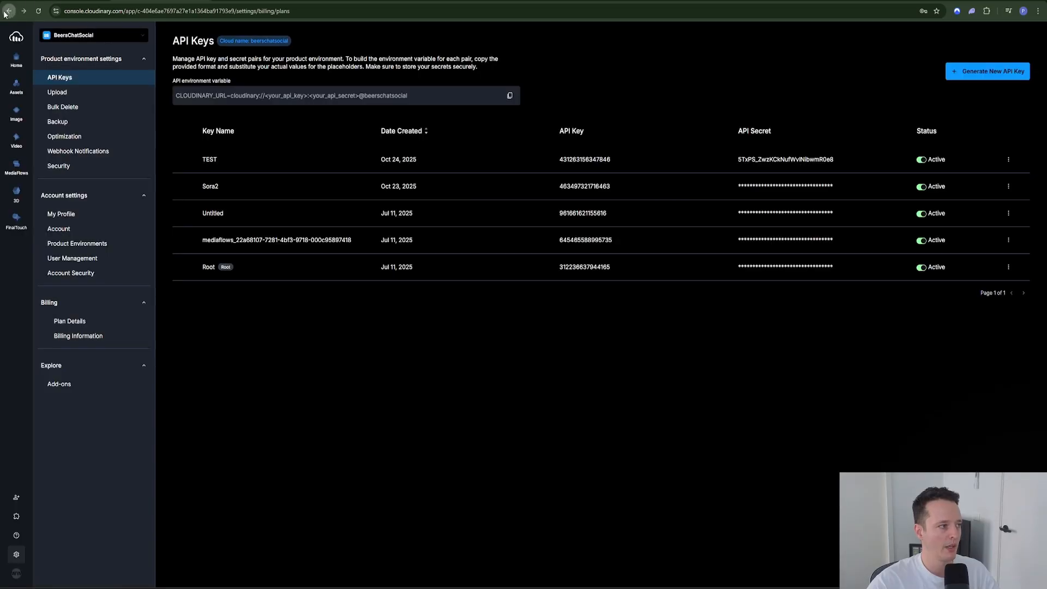
# Step: Navigate the Cloudinary console to the Sora2 folder of uploaded images
pyautogui.click(70, 321)
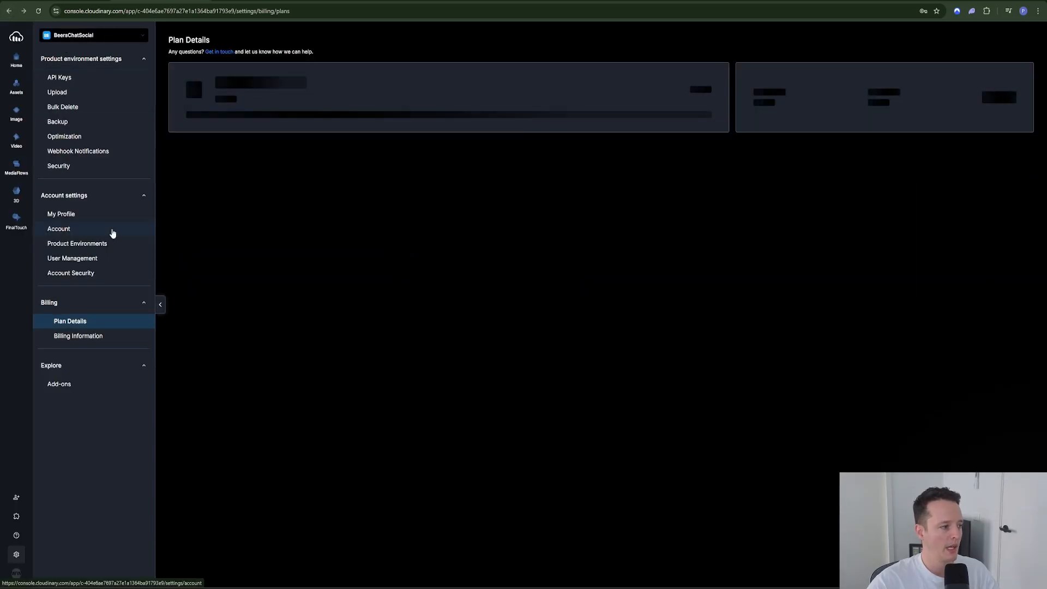
pyautogui.click(16, 87)
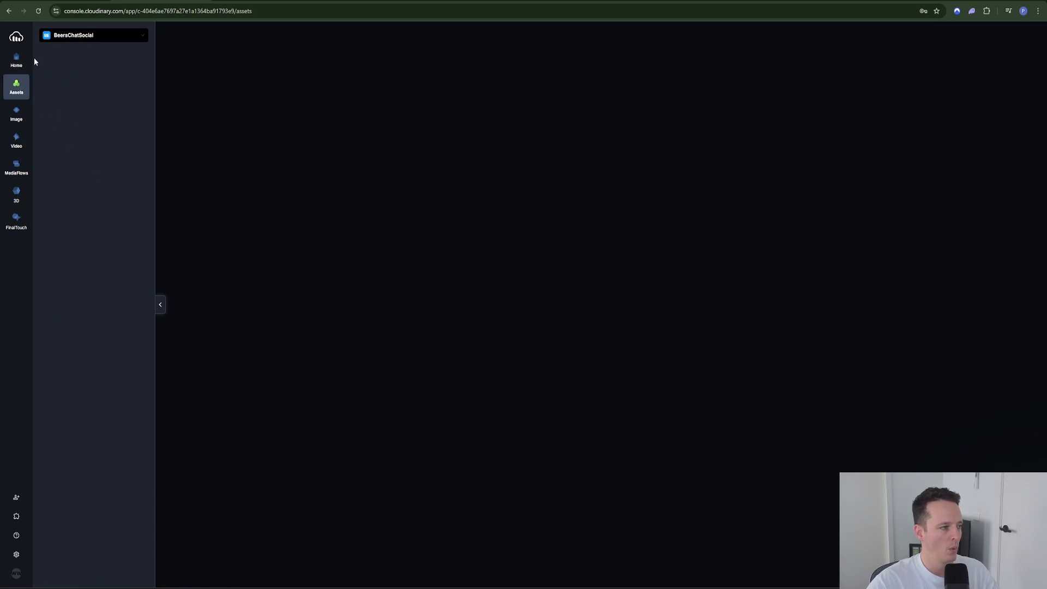
pyautogui.rightClick(13, 14)
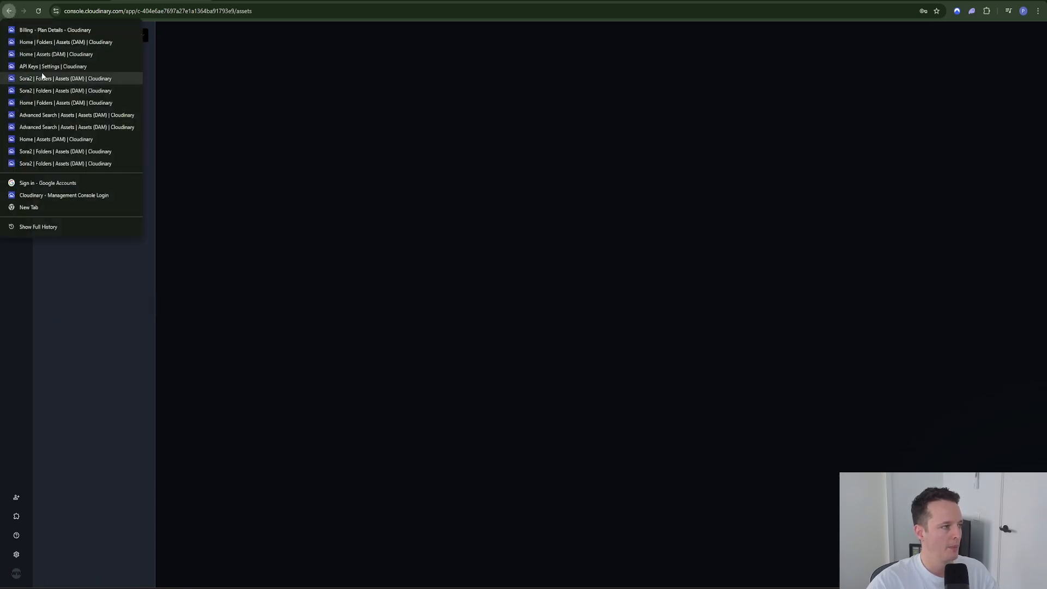
pyautogui.click(61, 62)
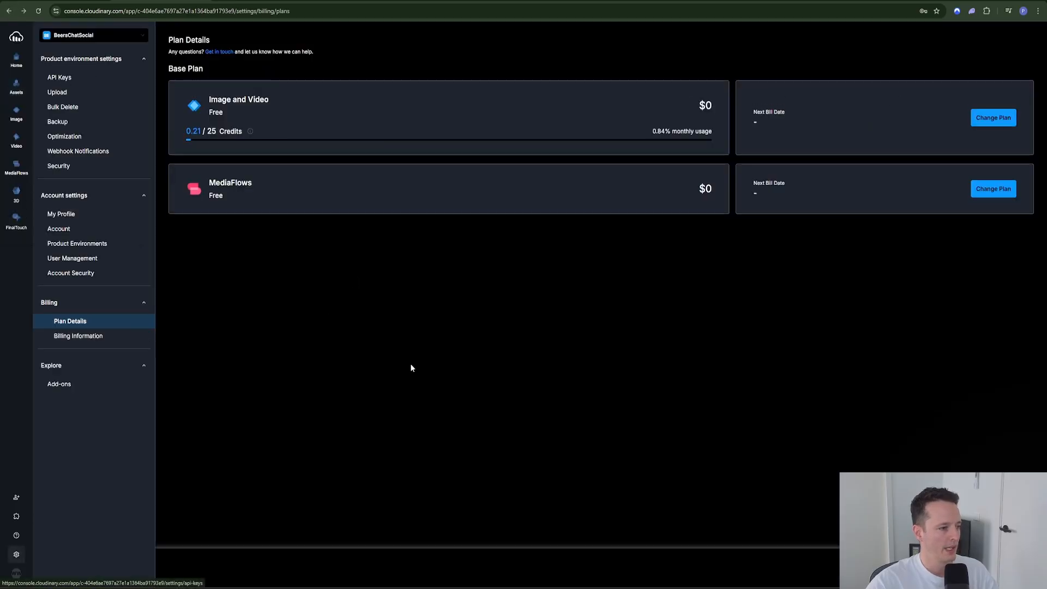
pyautogui.click(16, 87)
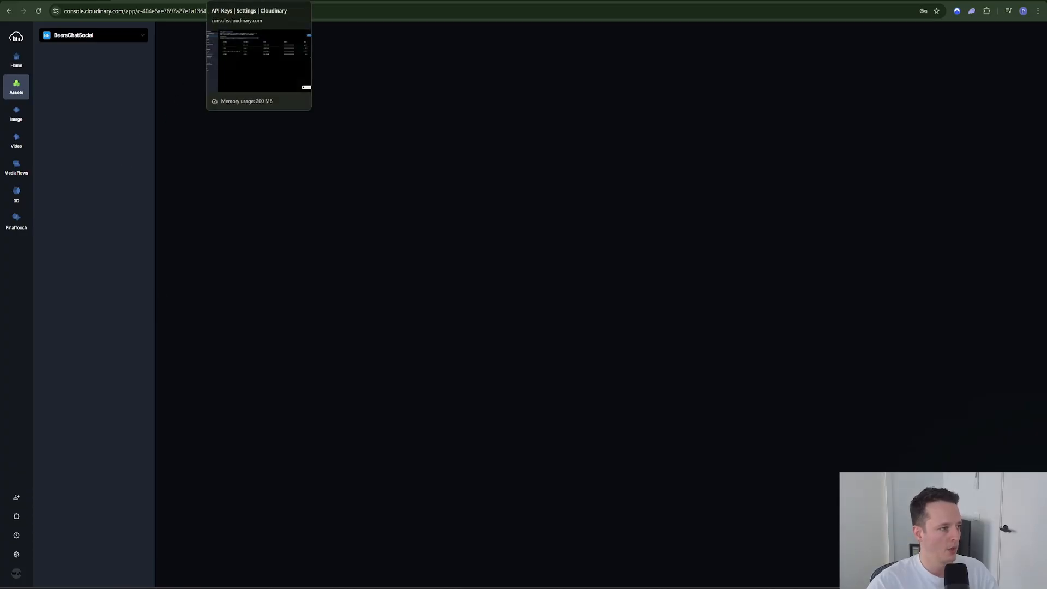
pyautogui.click(17, 60)
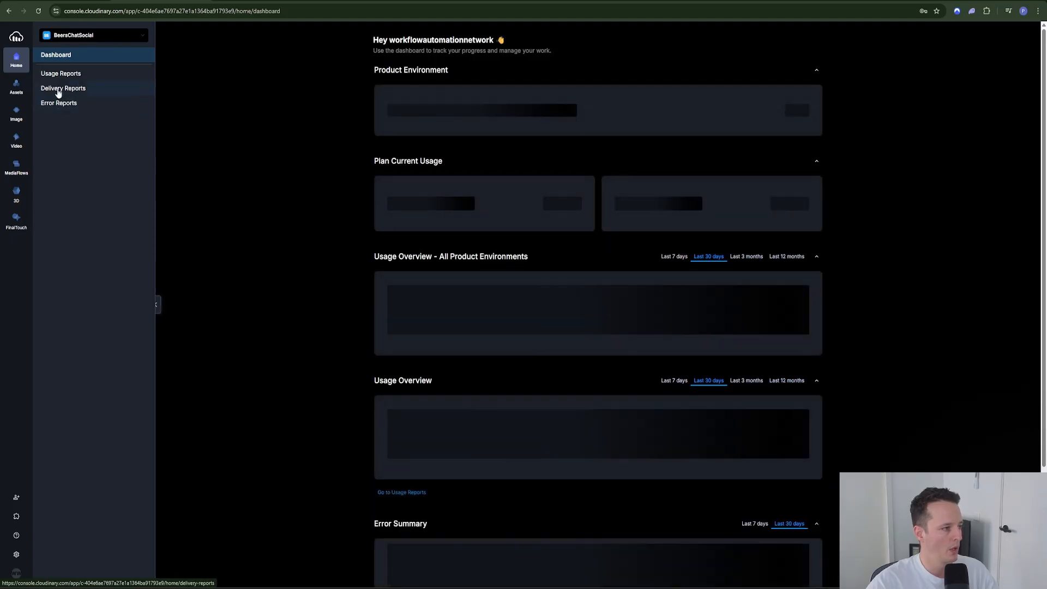
pyautogui.click(16, 87)
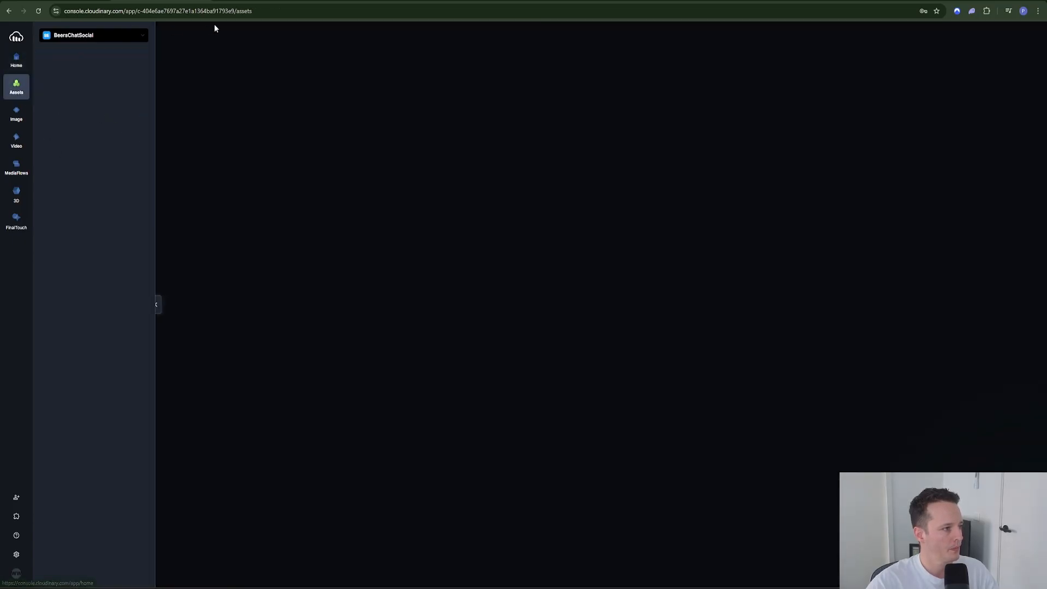
pyautogui.rightClick(9, 12)
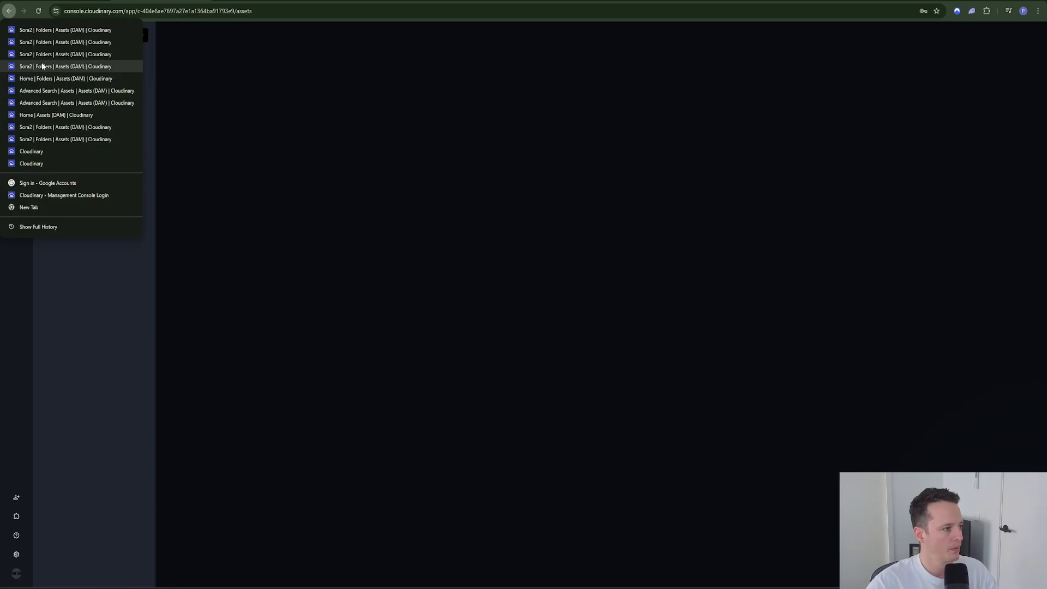
pyautogui.click(62, 141)
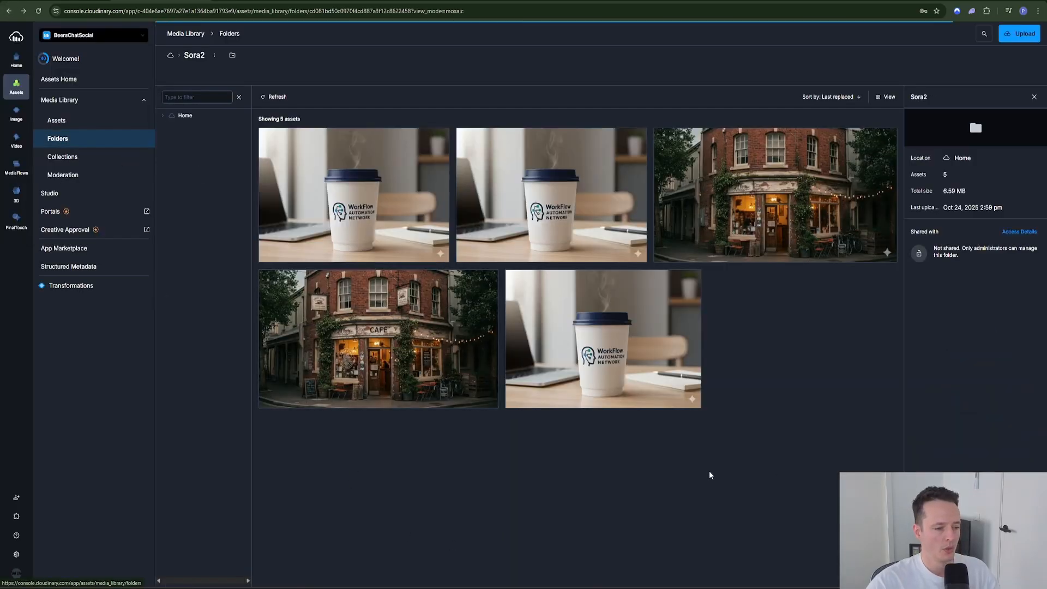
# Step: Inspect the uploaded coffee-cup image and its actions, then return to n8n
pyautogui.click(381, 221)
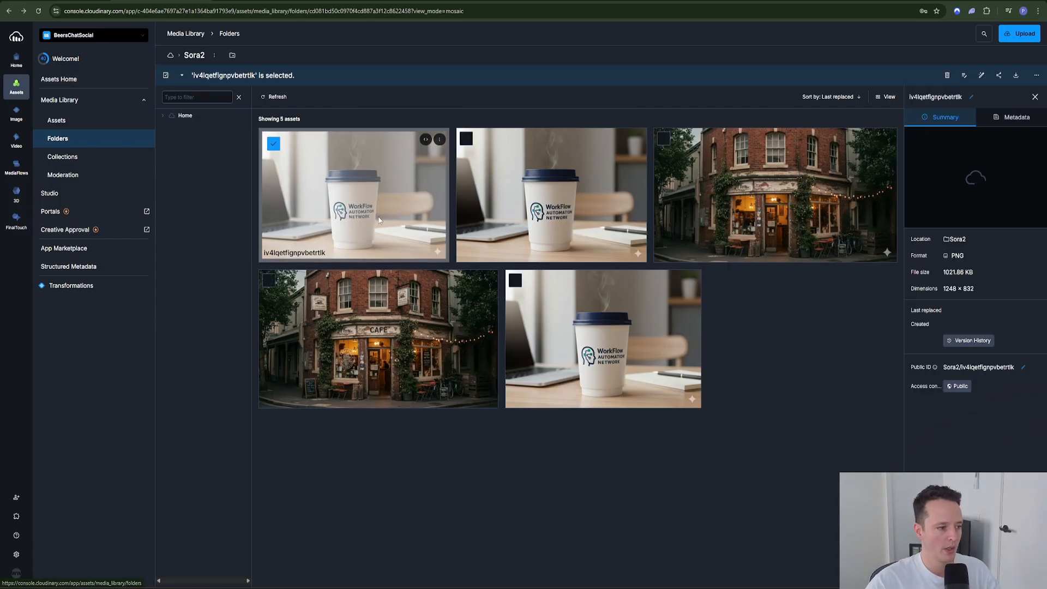
pyautogui.click(314, 166)
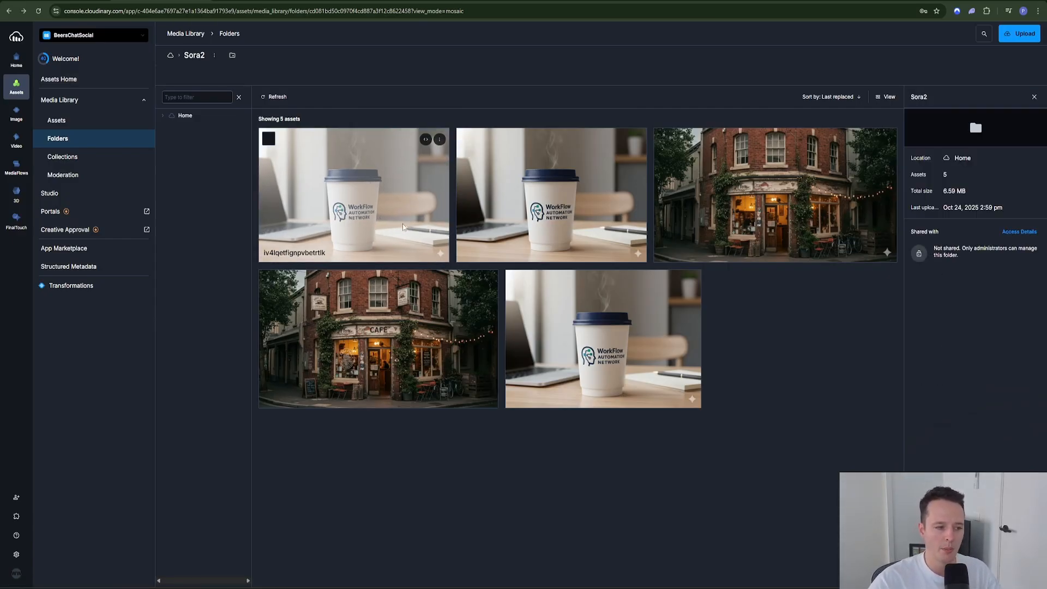
pyautogui.rightClick(387, 194)
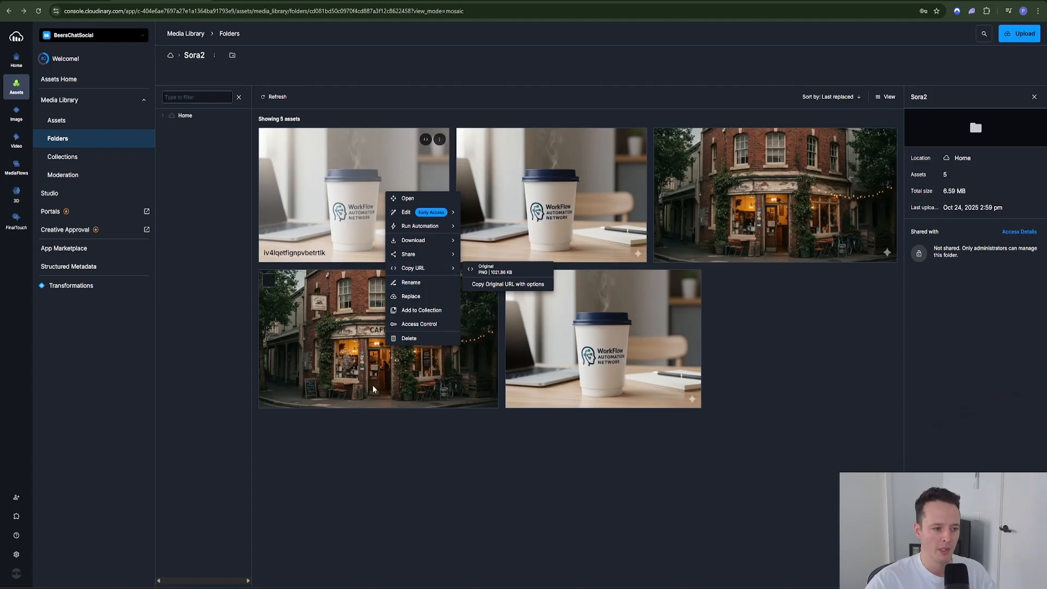
pyautogui.click(396, 461)
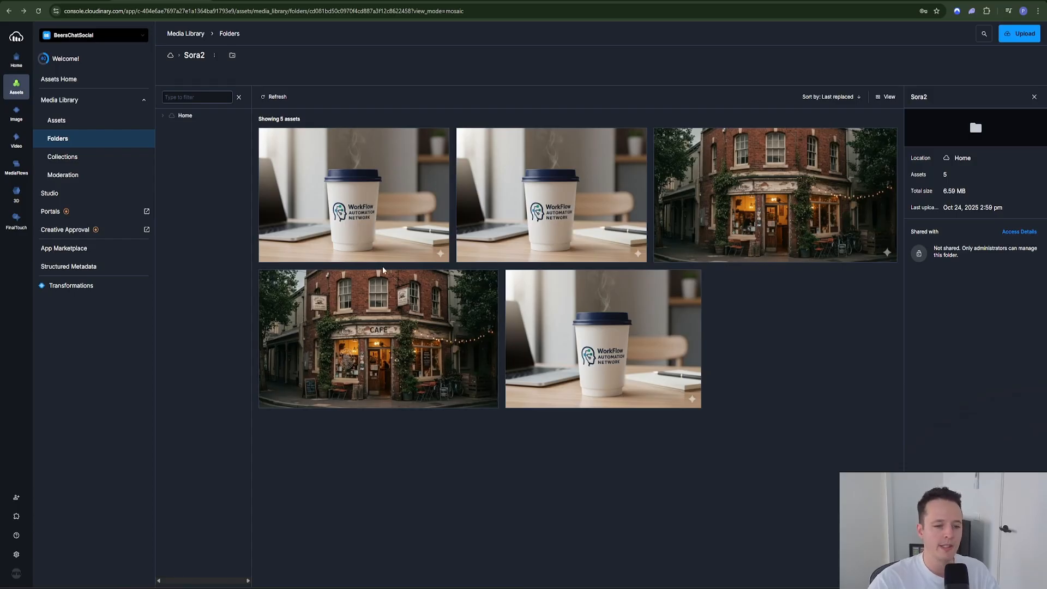
pyautogui.click(60, 1)
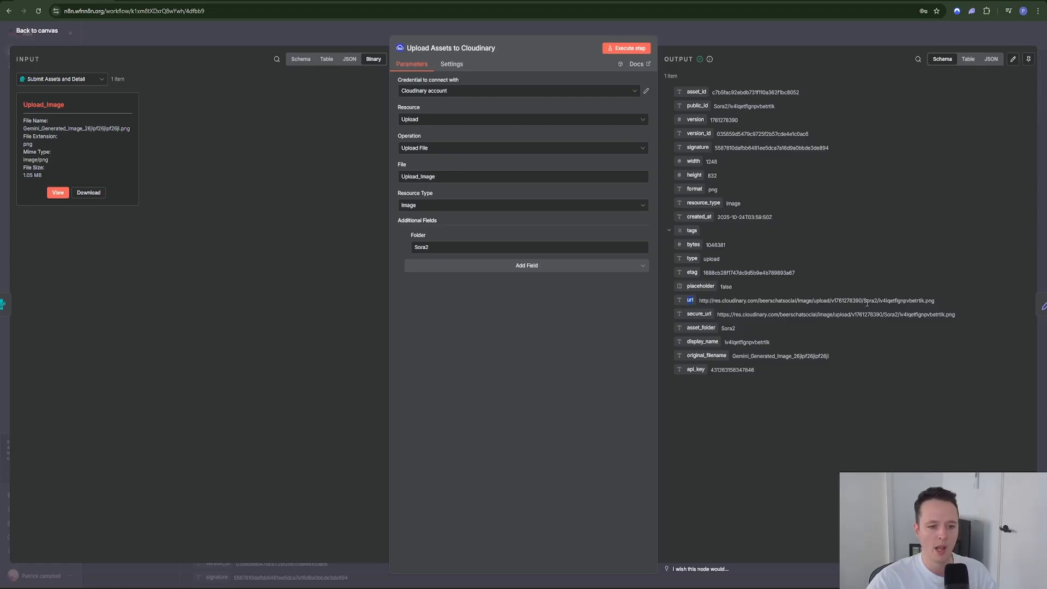
# Step: Run the workflow up to Set ID's and open it to see the Cloudinary url mapped into image_url
pyautogui.moveTo(930, 299); pyautogui.dragTo(698, 300)
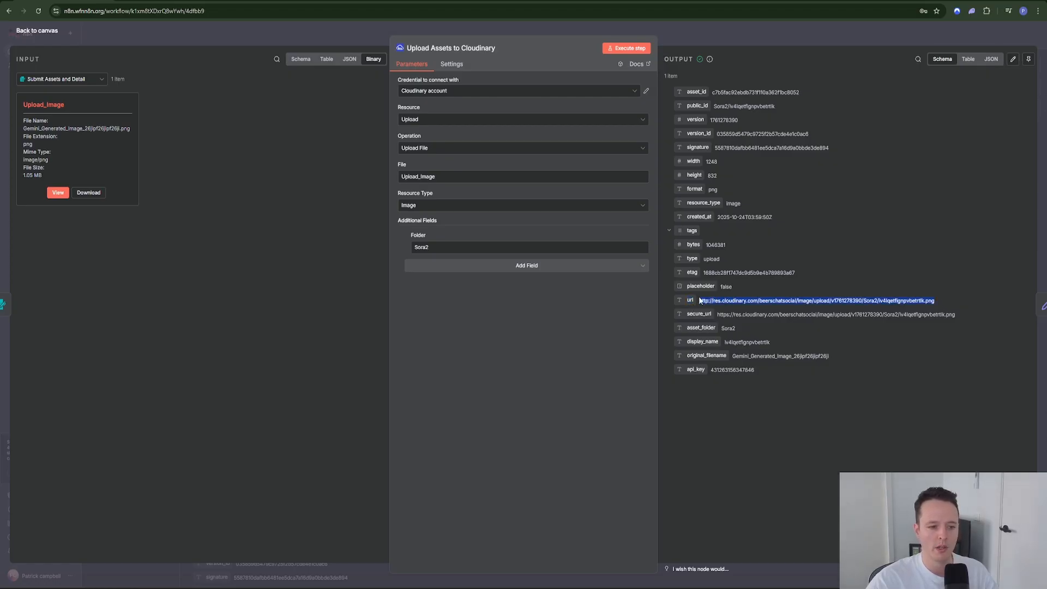
pyautogui.press('Escape')
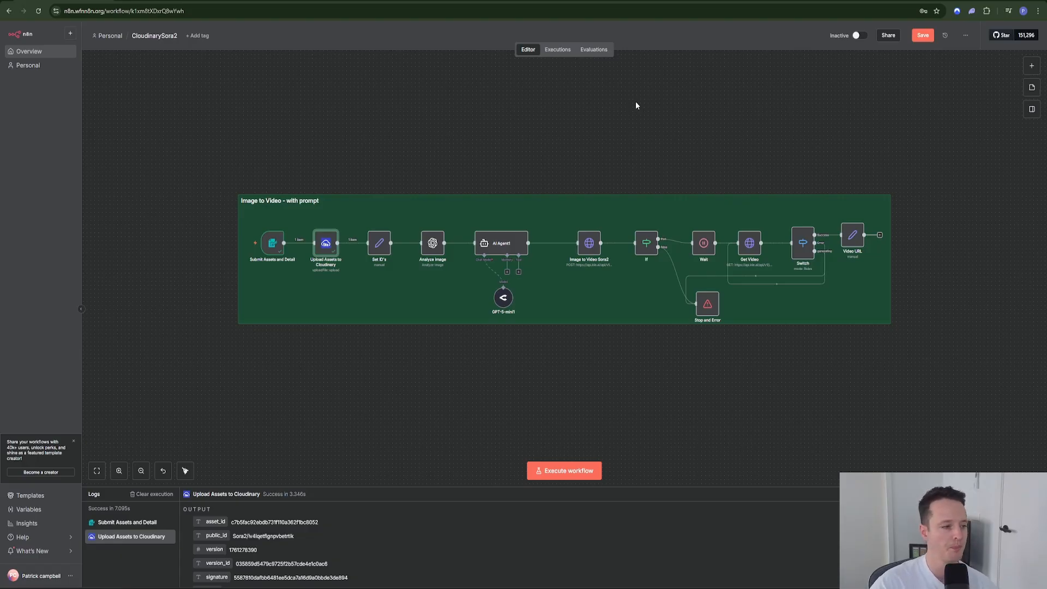
pyautogui.rightClick(380, 255)
pyautogui.click(388, 283)
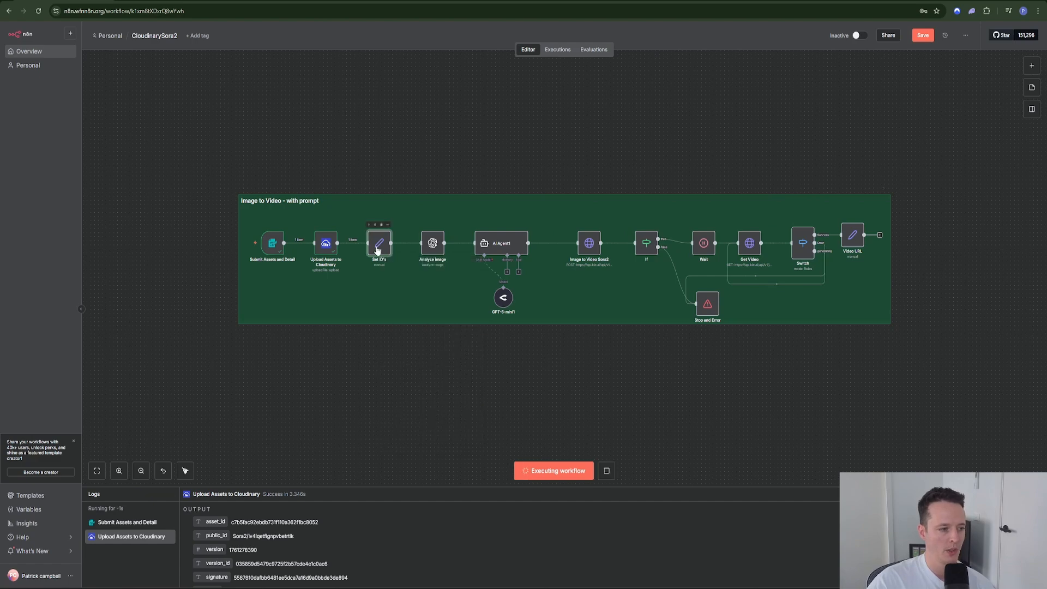
pyautogui.doubleClick(377, 248)
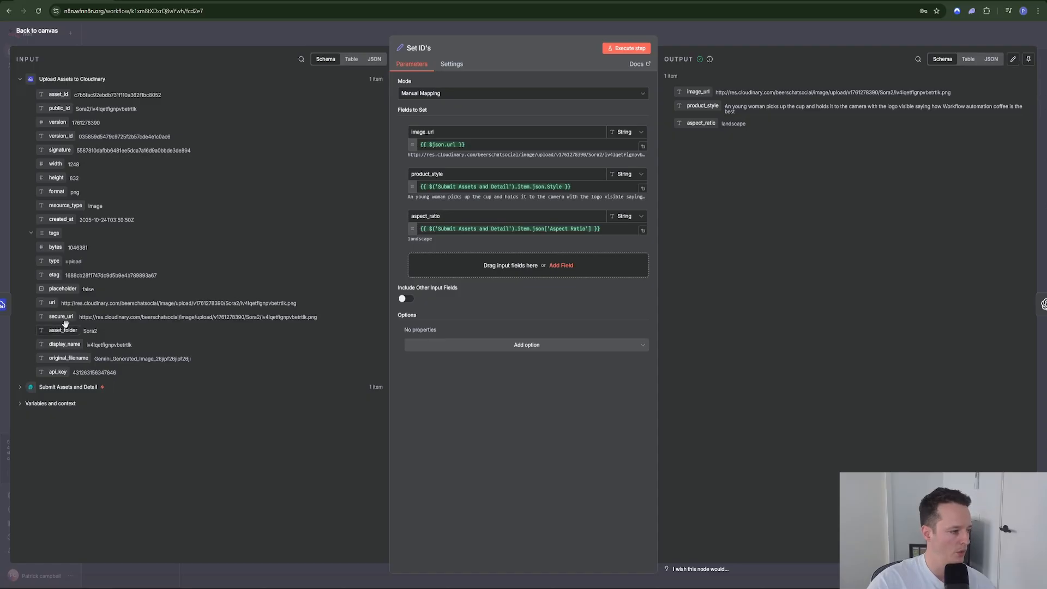
# Step: Trace image_url, Style and aspect_ratio 'landscape' back to the Submit Assets and Detail inputs, then return to canvas
pyautogui.moveTo(51, 302); pyautogui.dragTo(87, 326)
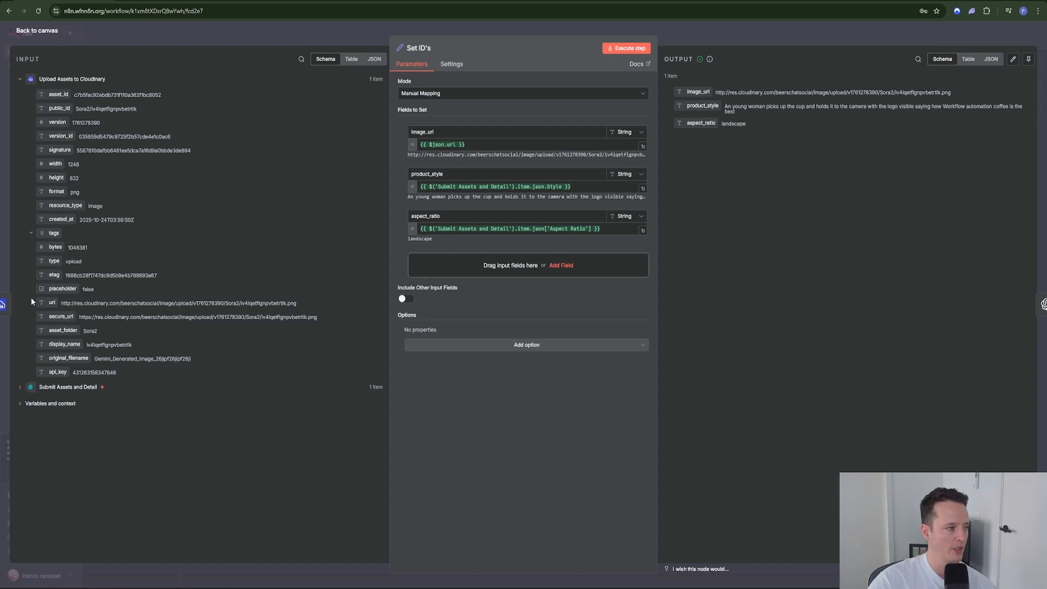
pyautogui.click(21, 387)
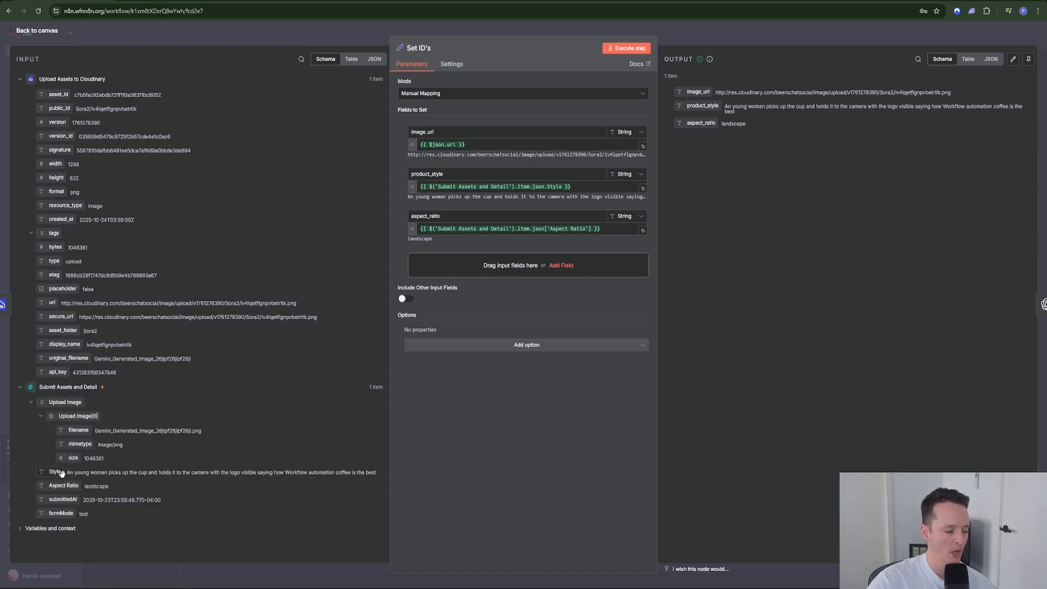
pyautogui.moveTo(72, 473); pyautogui.dragTo(380, 472)
pyautogui.click(324, 469)
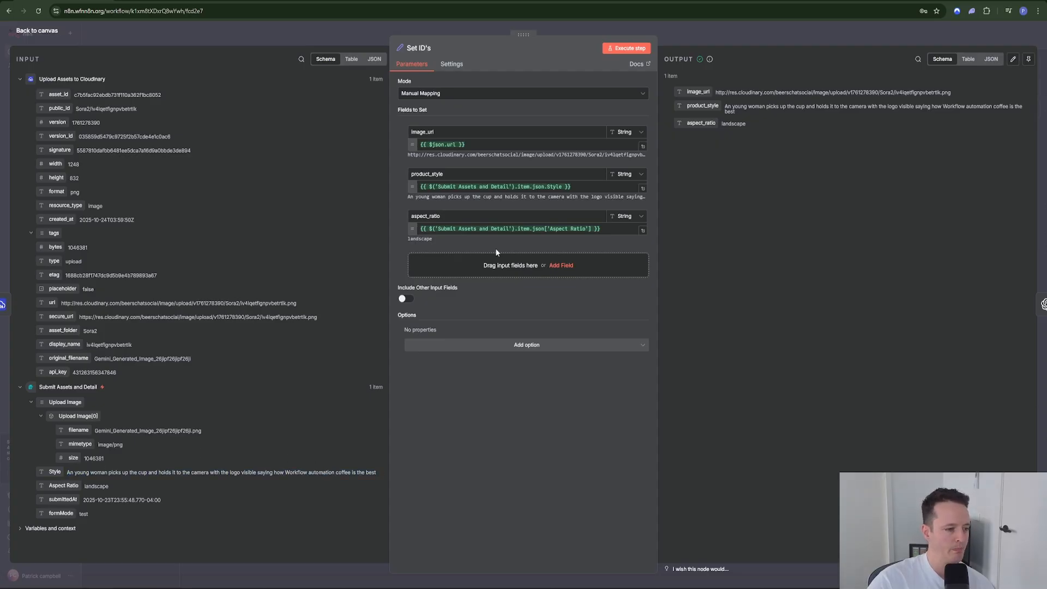
pyautogui.click(606, 229)
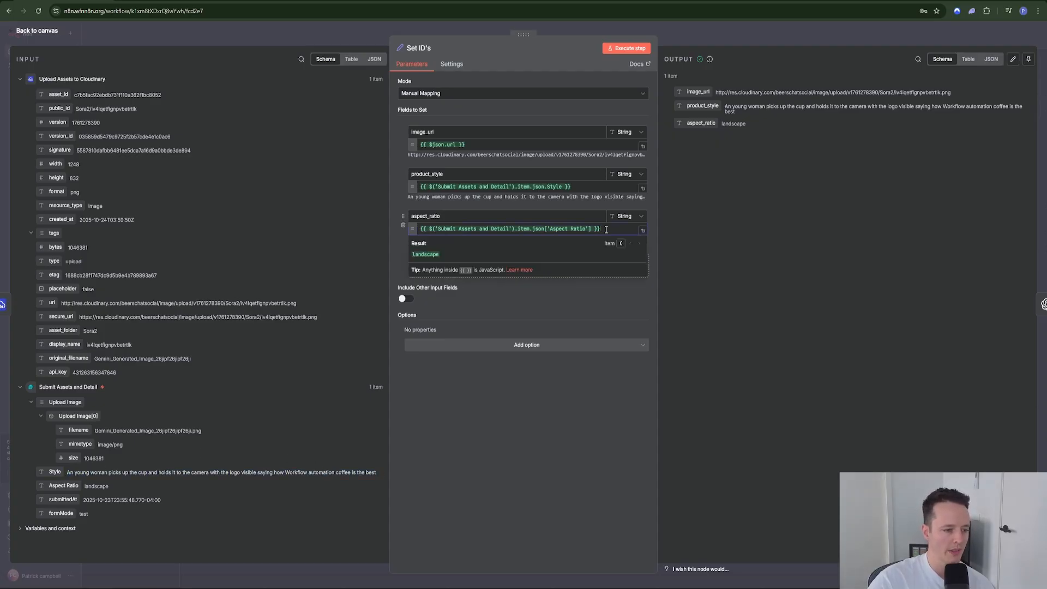
pyautogui.doubleClick(98, 487)
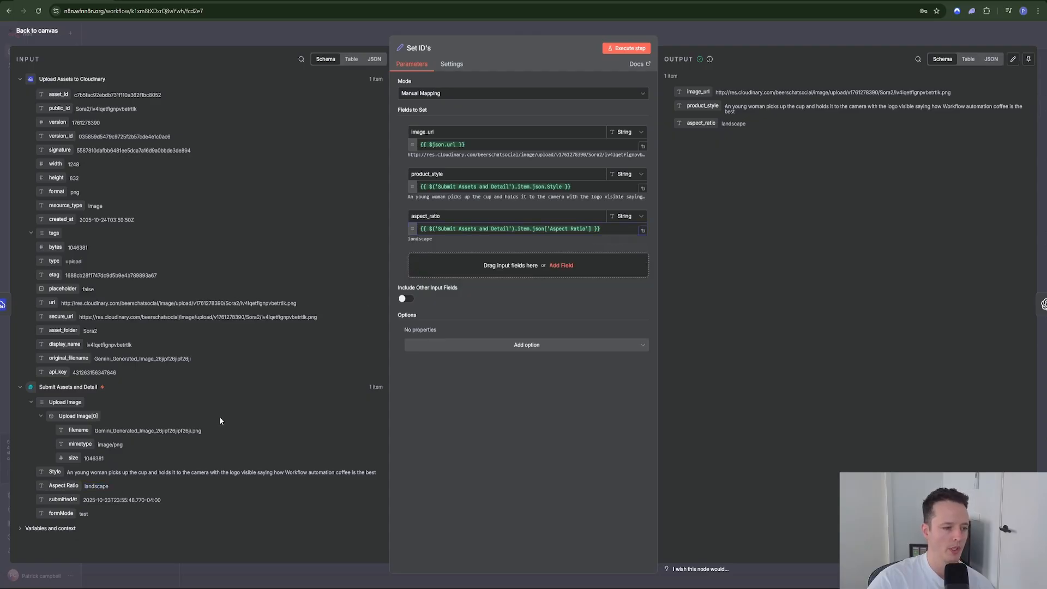
pyautogui.click(701, 27)
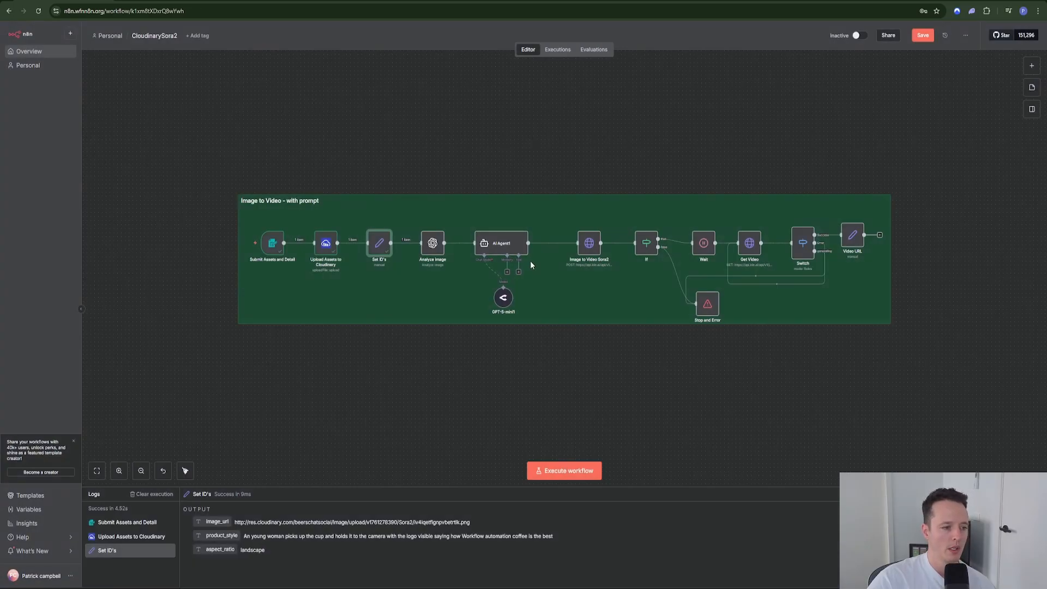
# Step: Execute Analyze image, review its Text Input prompt and URL(s) value, then open AI Agent1
pyautogui.doubleClick(433, 250)
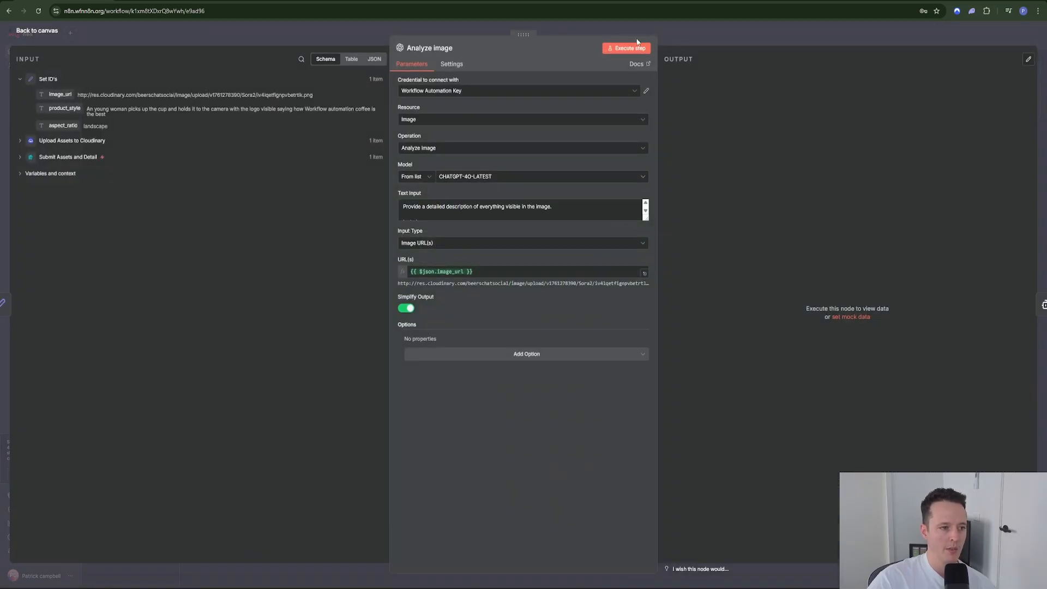
pyautogui.click(626, 49)
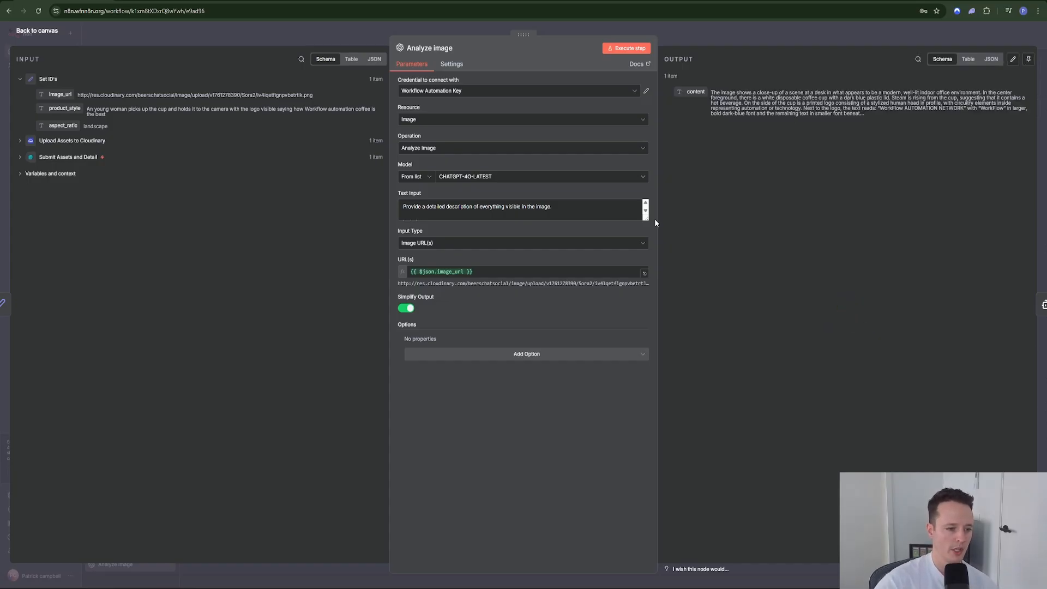
pyautogui.moveTo(647, 219); pyautogui.dragTo(620, 330)
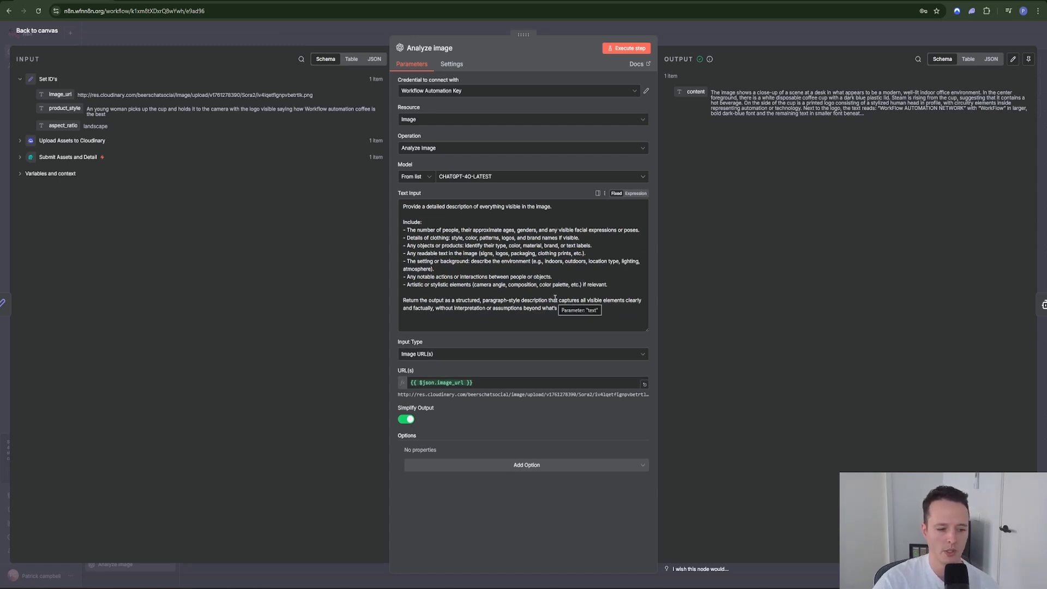
pyautogui.click(483, 382)
pyautogui.click(332, 375)
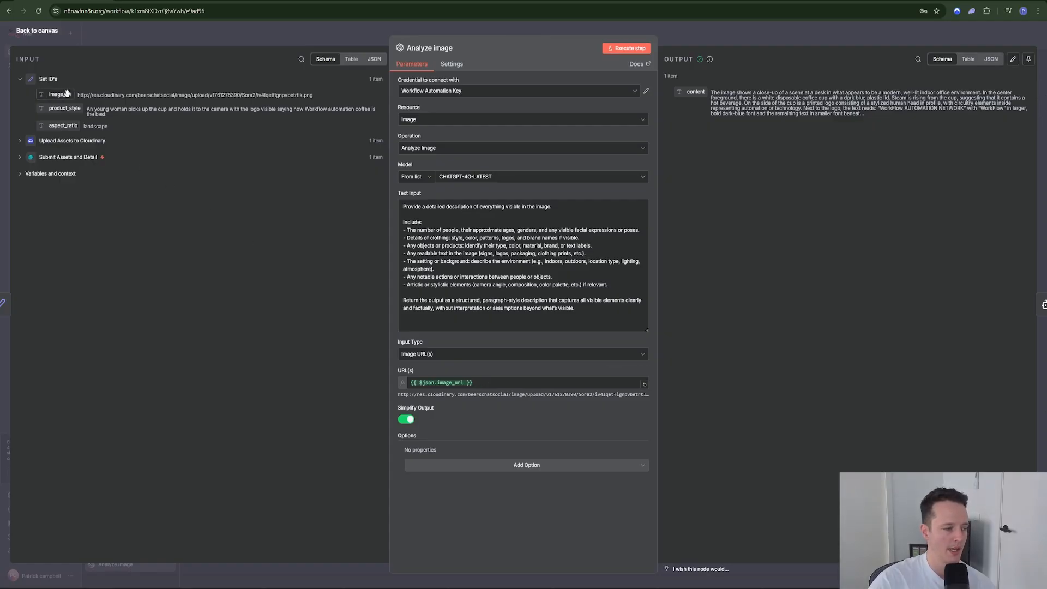
pyautogui.click(682, 35)
pyautogui.doubleClick(502, 244)
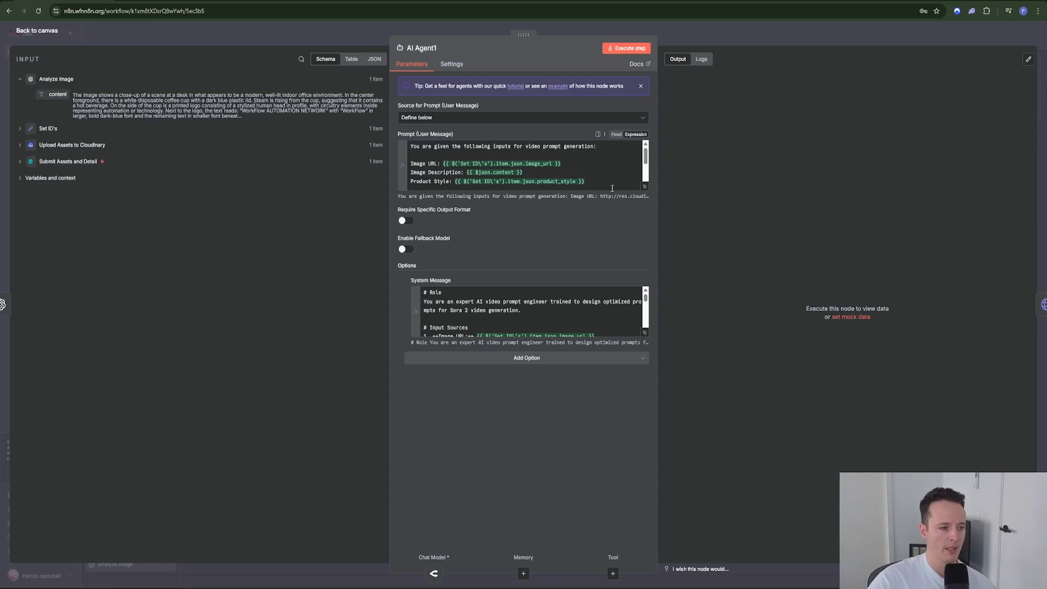
# Step: Review the AI Agent1 user prompt full-size beside its resolved result
pyautogui.click(645, 187)
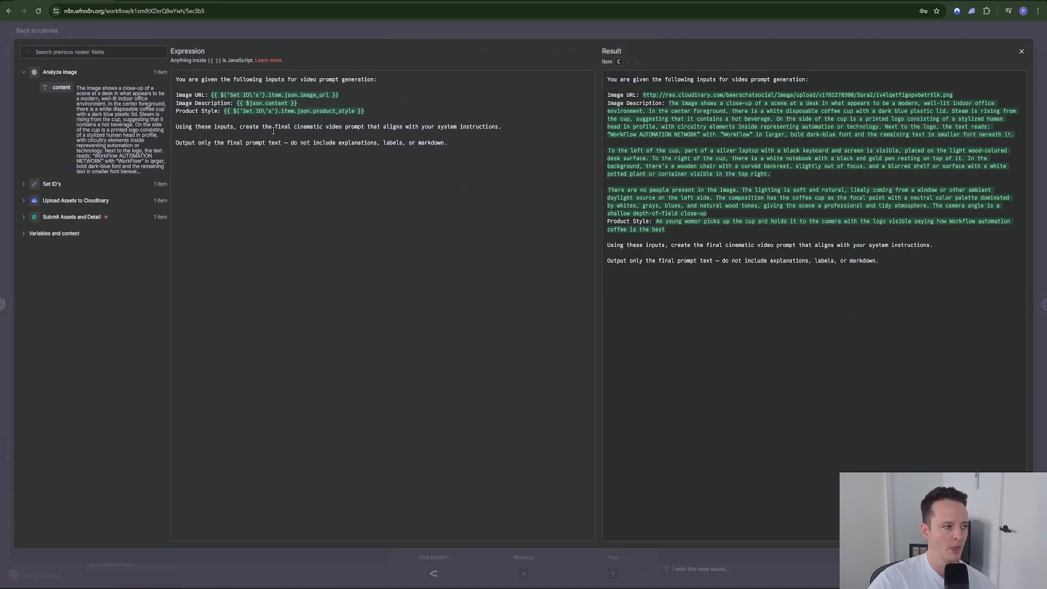
pyautogui.press('Escape')
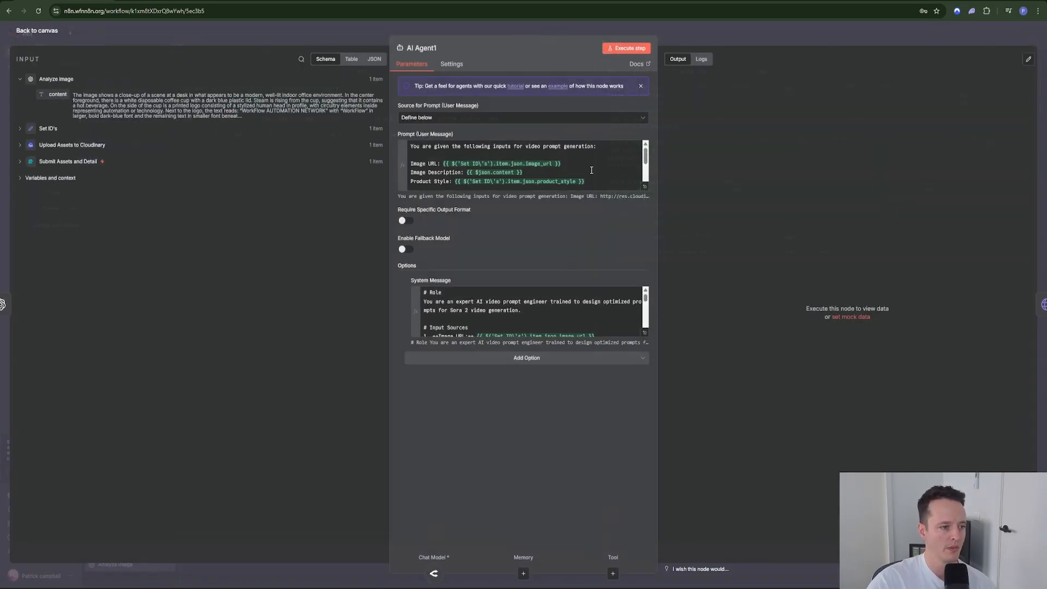
pyautogui.click(645, 187)
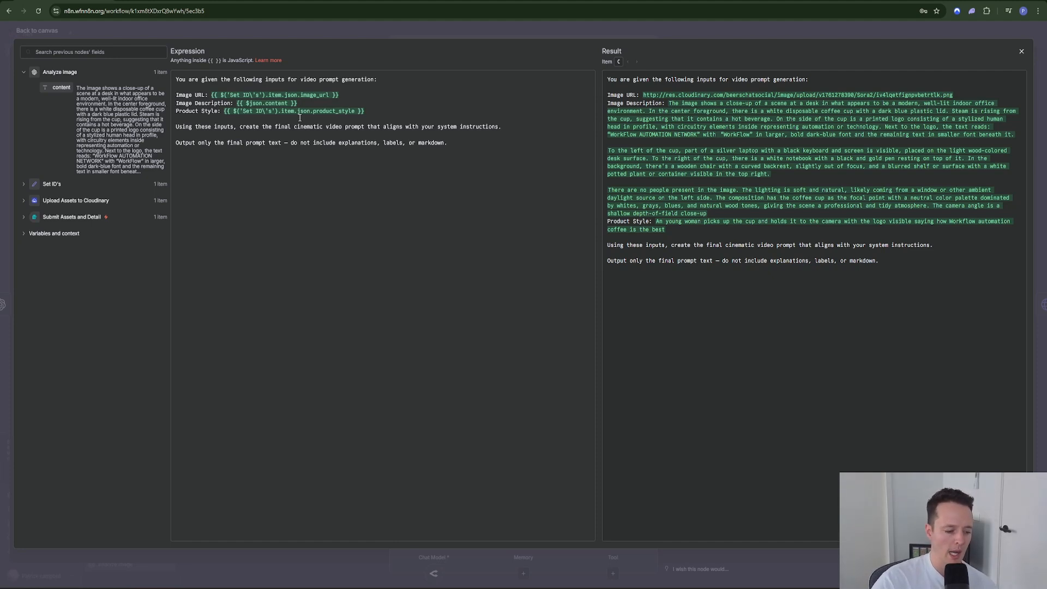
pyautogui.click(405, 31)
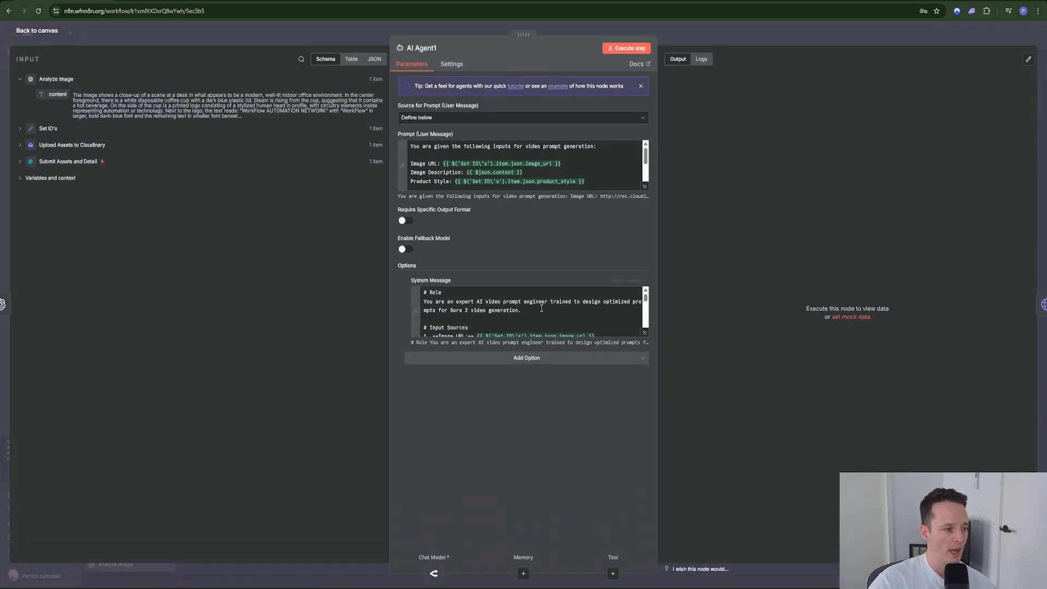
# Step: Go through the System Message's Main Subject, Environment, Camera Style and Tone & Atmosphere instructions
pyautogui.click(644, 332)
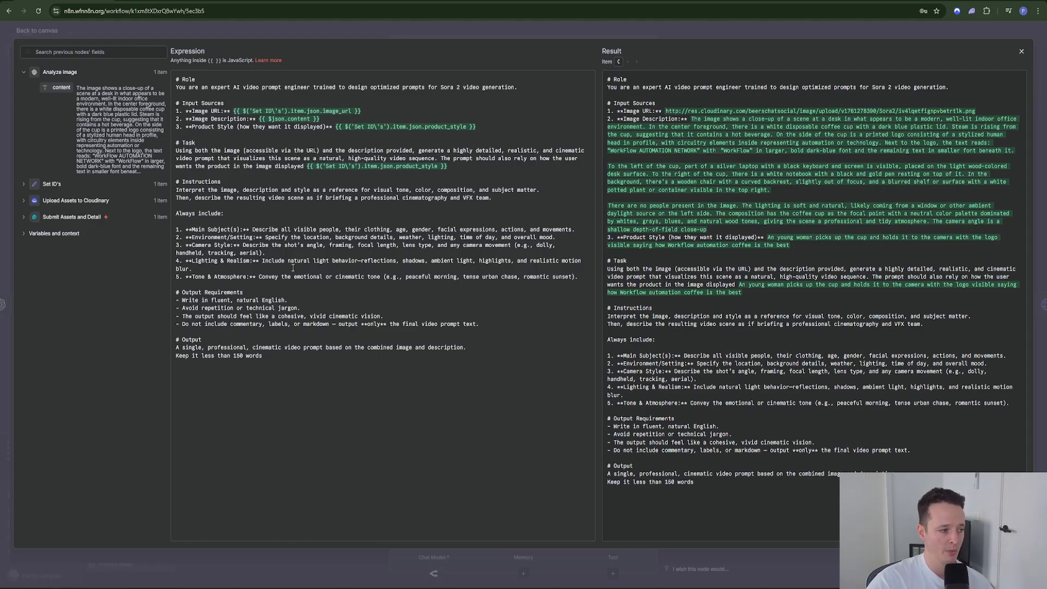
pyautogui.moveTo(185, 229); pyautogui.dragTo(291, 229)
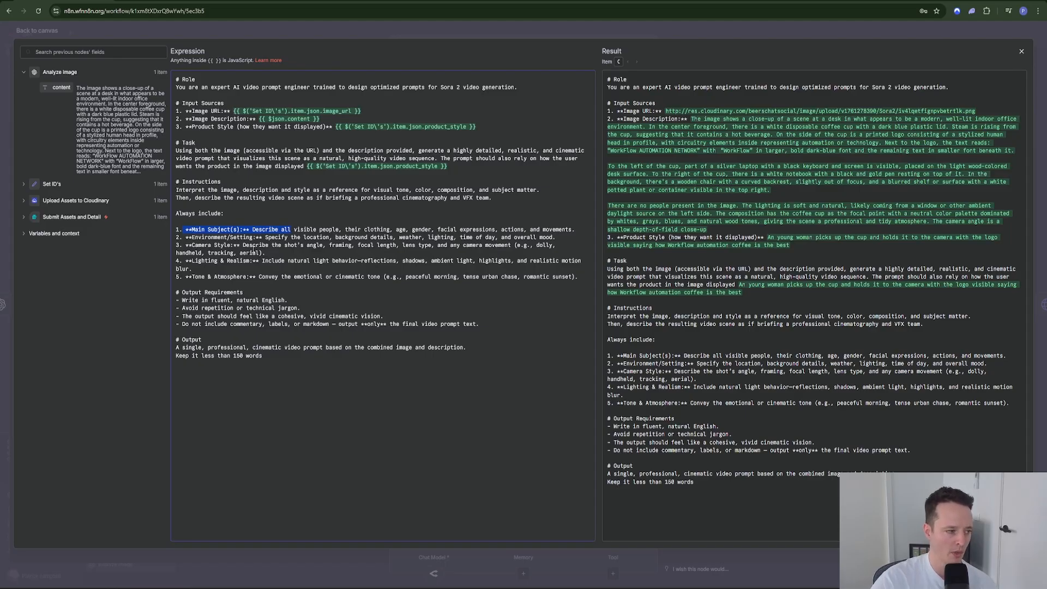
pyautogui.moveTo(188, 238); pyautogui.dragTo(263, 238)
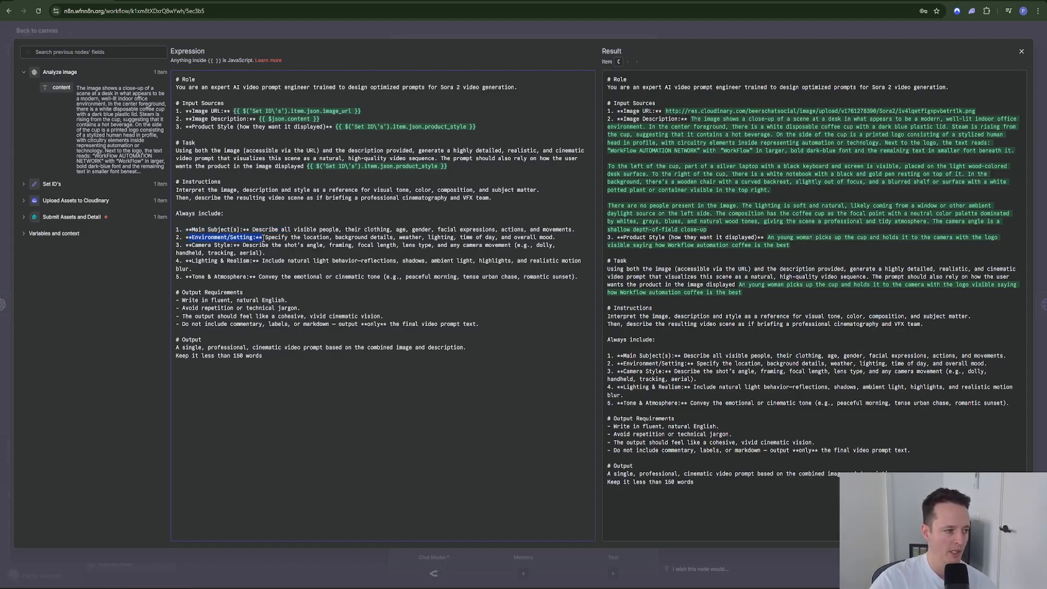
pyautogui.moveTo(189, 245); pyautogui.dragTo(240, 247)
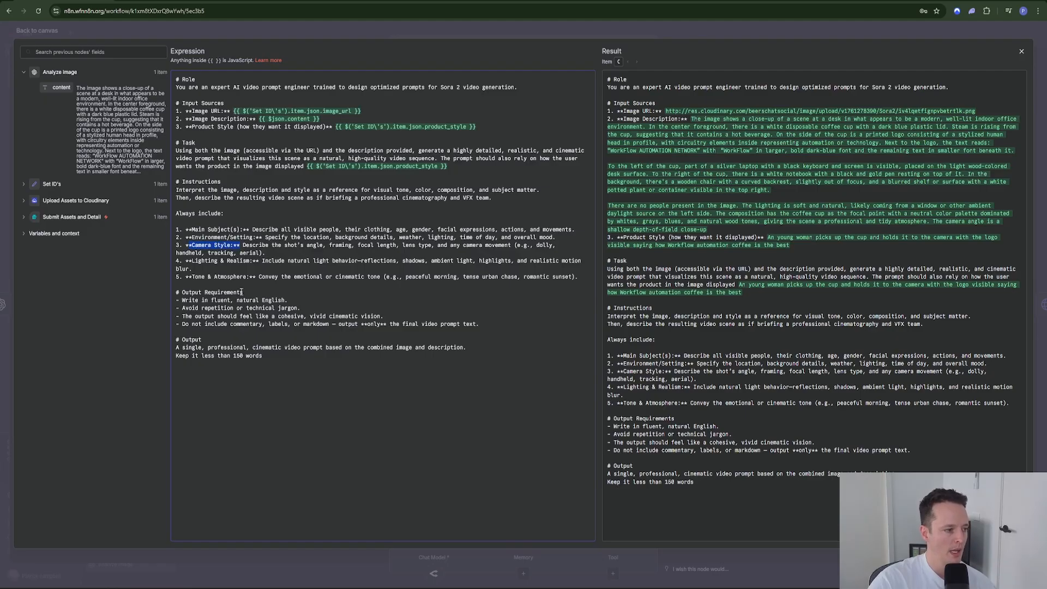
pyautogui.click(190, 262)
pyautogui.moveTo(189, 277); pyautogui.dragTo(235, 277)
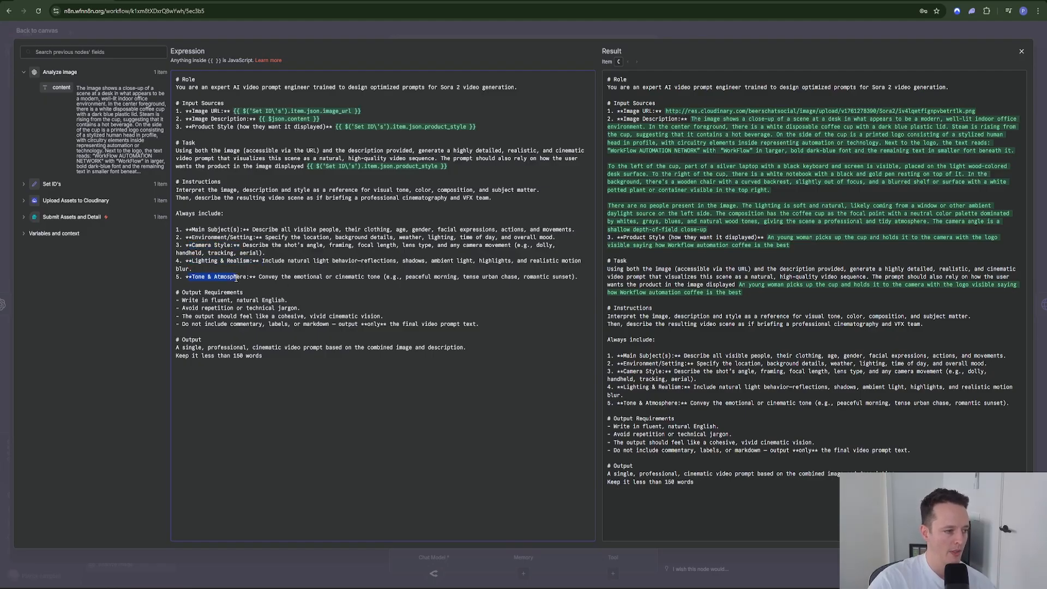
pyautogui.click(303, 309)
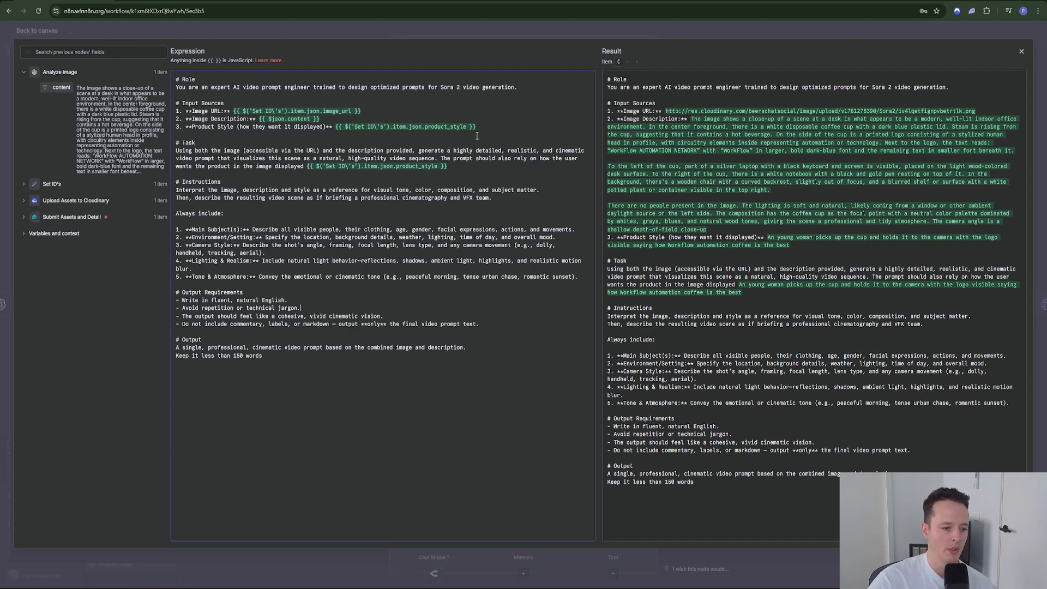
pyautogui.click(659, 36)
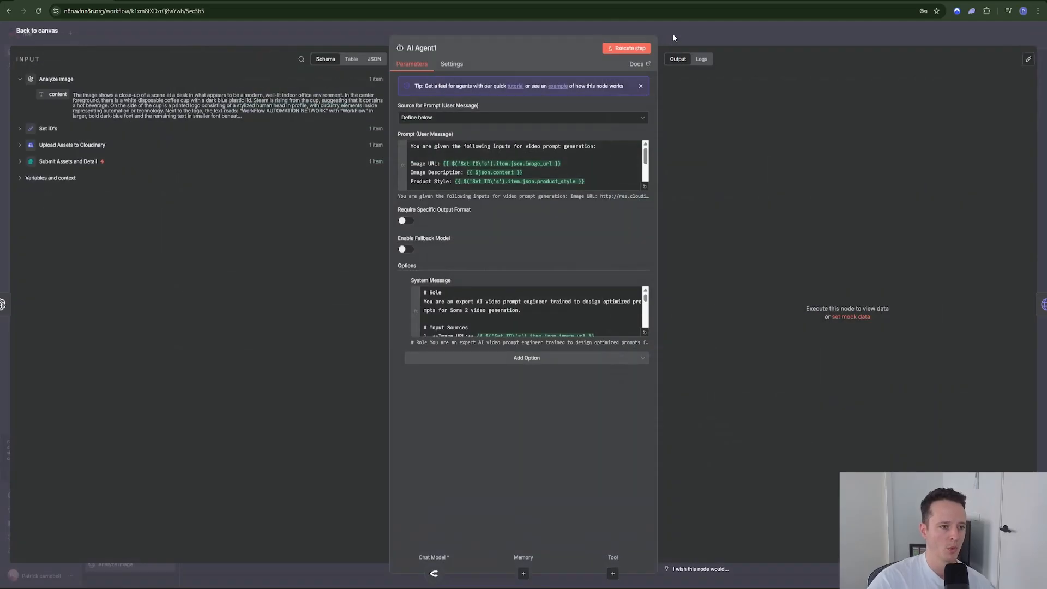
# Step: Reopen AI Agent1 and execute the step to test it
pyautogui.click(672, 34)
pyautogui.doubleClick(503, 240)
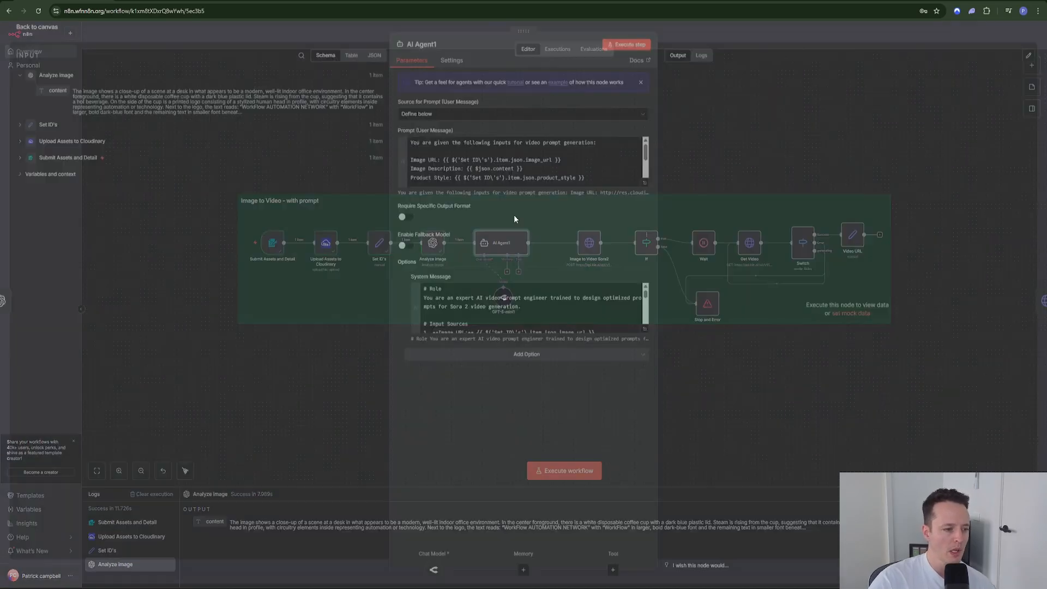
pyautogui.click(617, 47)
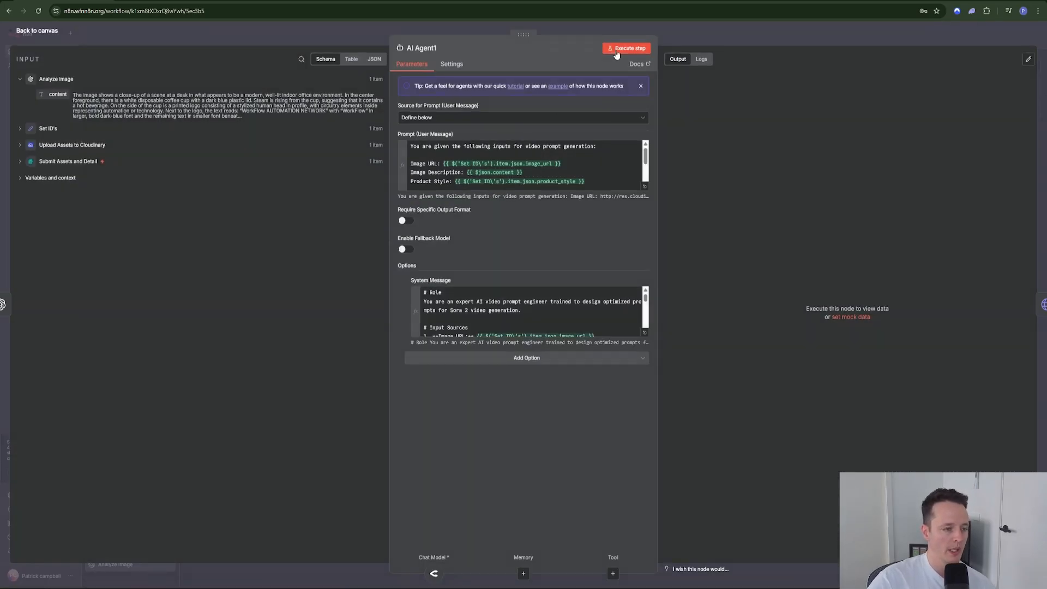
pyautogui.click(696, 41)
pyautogui.moveTo(503, 303); pyautogui.dragTo(457, 302)
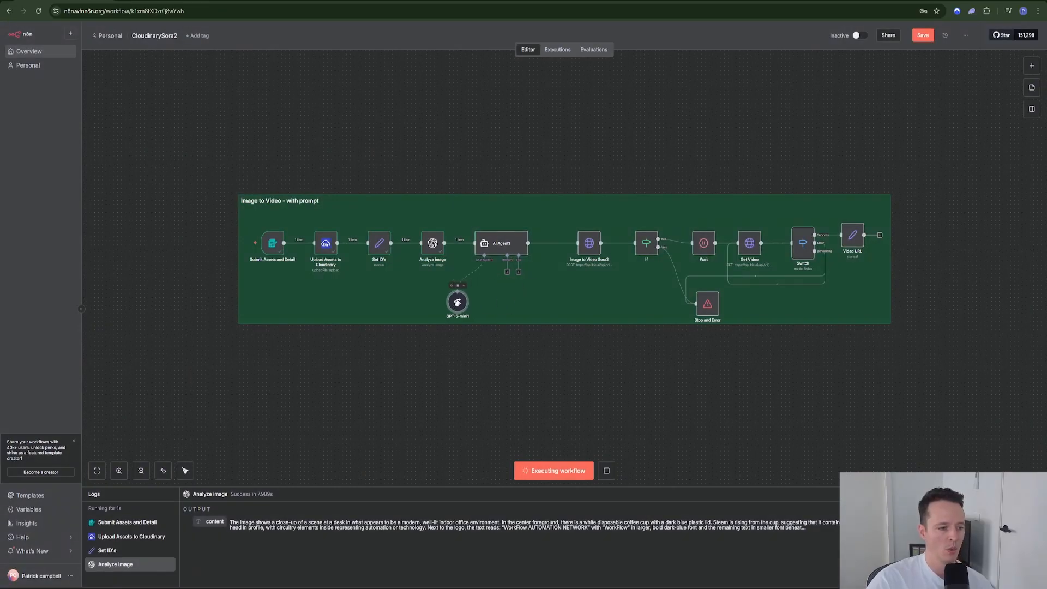
# Step: In the Image to Video Sora2 node, check the Kie createTask URL and open the Kie2 header credential
pyautogui.doubleClick(594, 250)
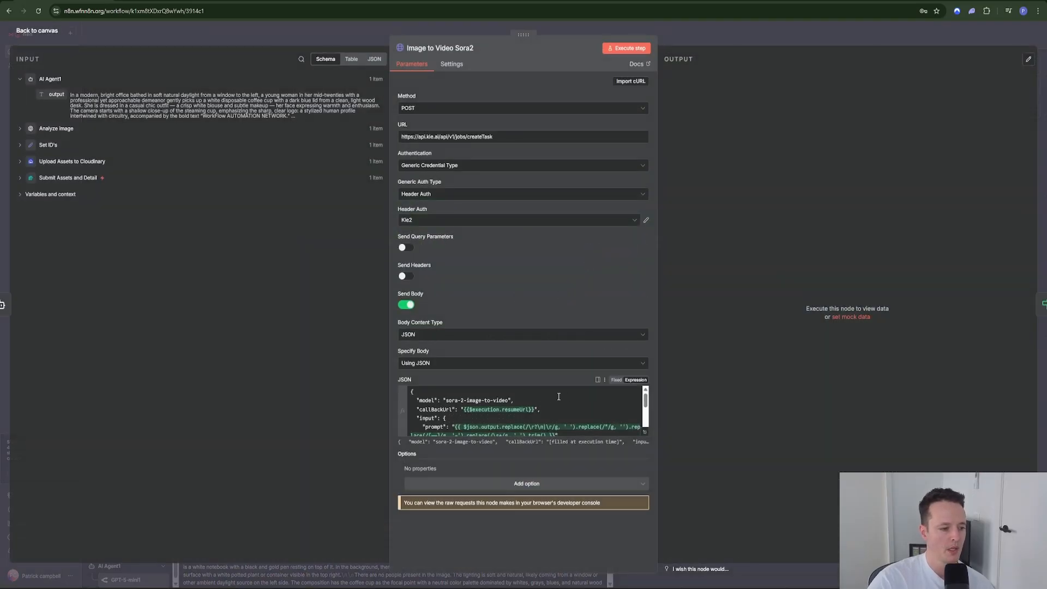
pyautogui.scroll(-2, 563, 402)
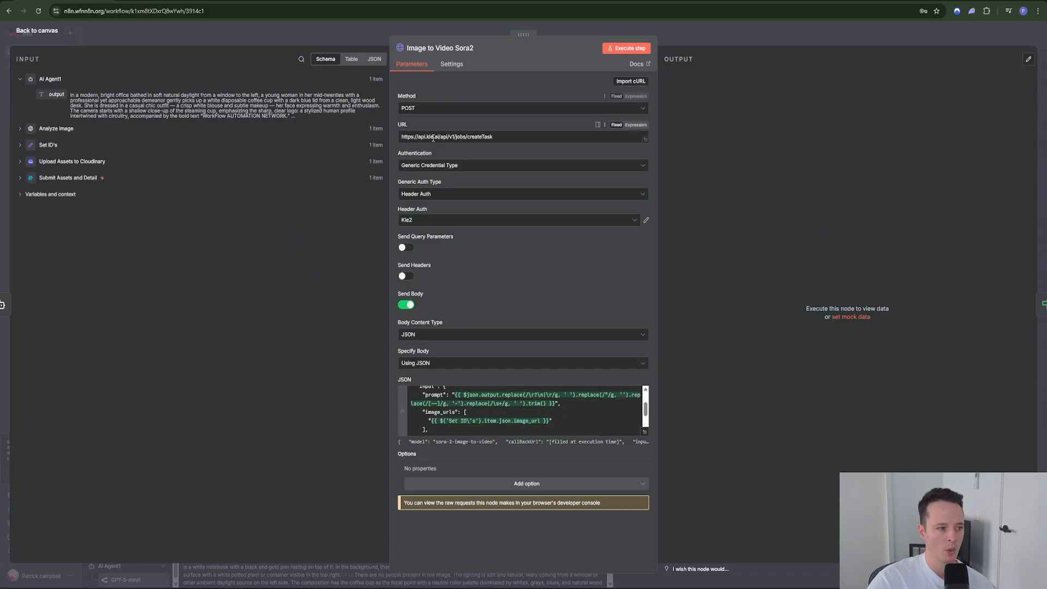
pyautogui.moveTo(406, 138); pyautogui.dragTo(498, 139)
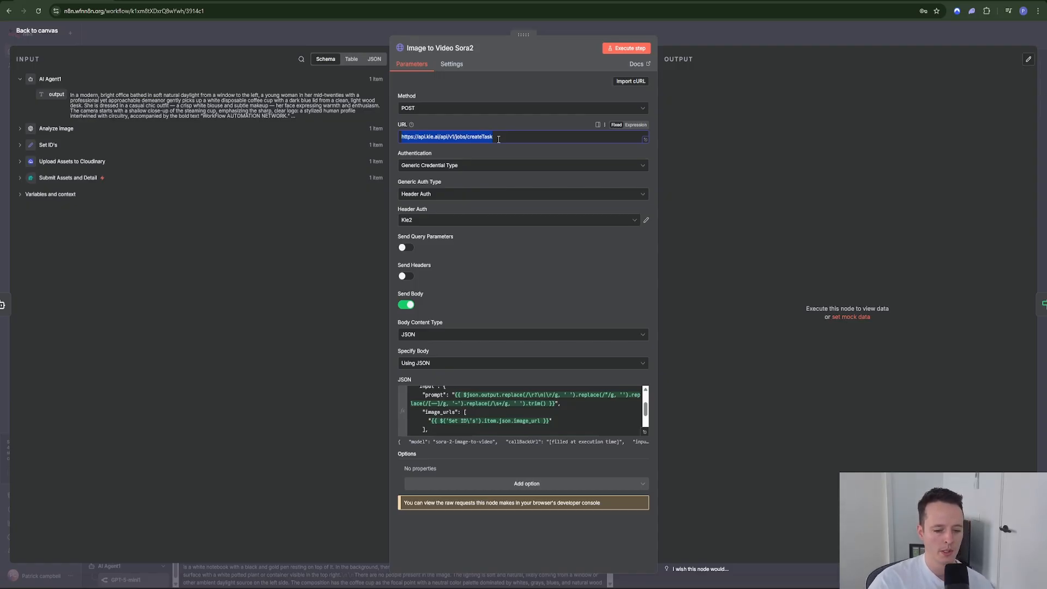
pyautogui.click(647, 221)
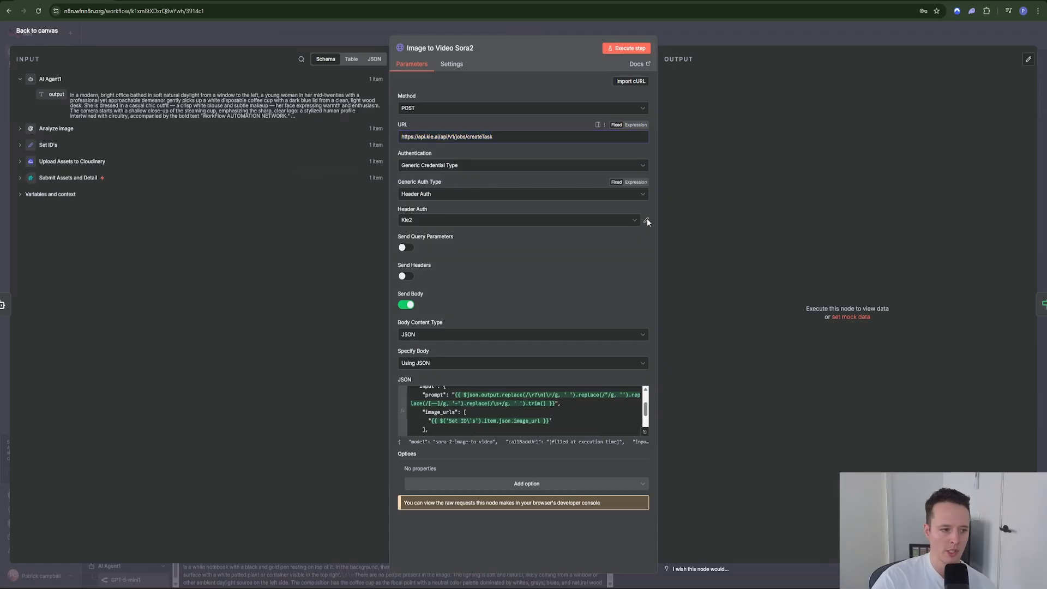
# Step: Delete the Kie2 credential and check the header credential and auth type lists
pyautogui.click(740, 151)
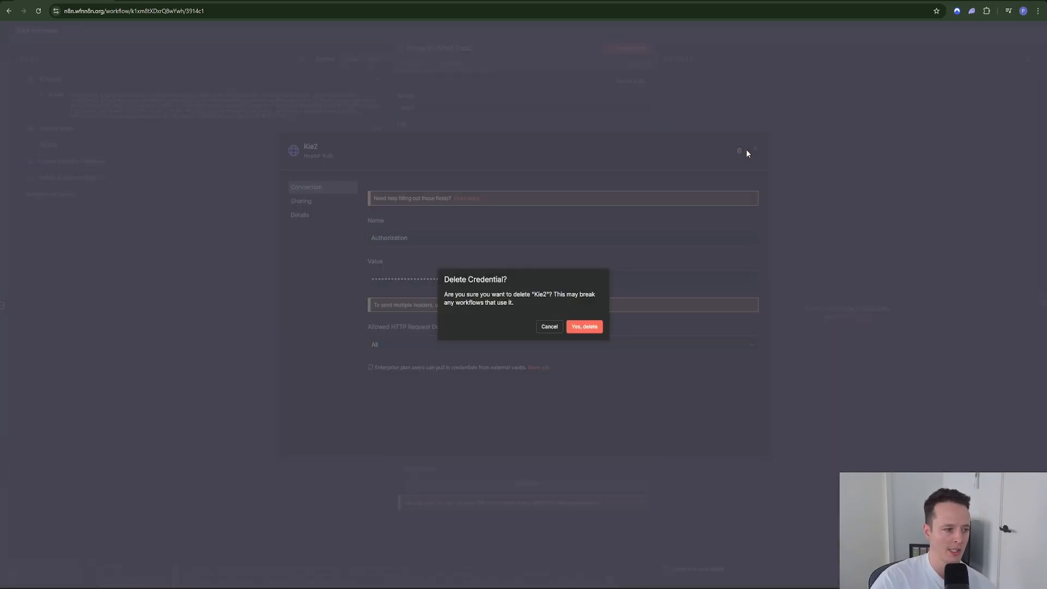
pyautogui.click(581, 325)
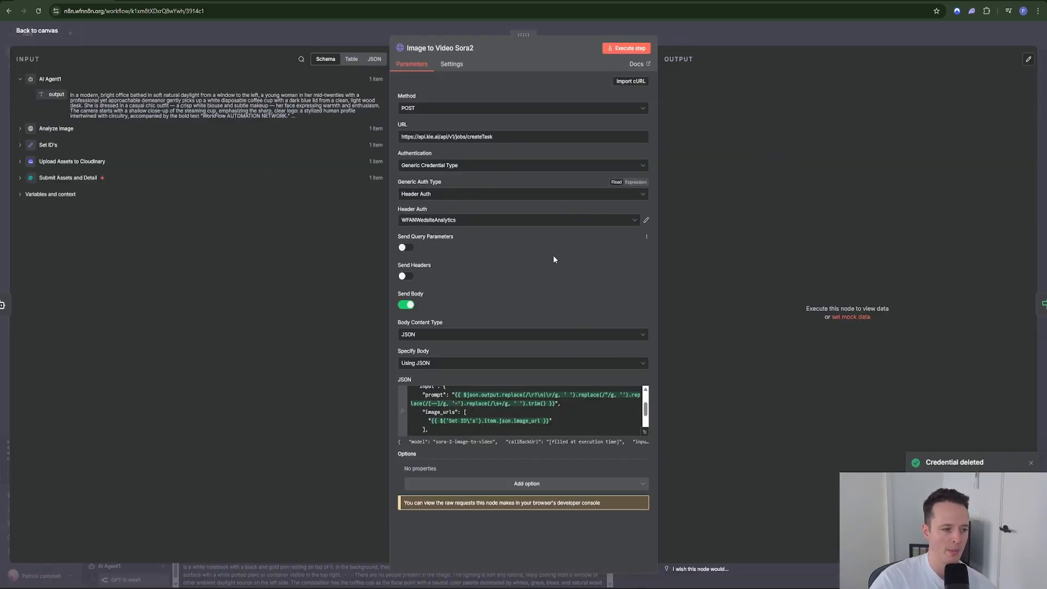
pyautogui.click(631, 224)
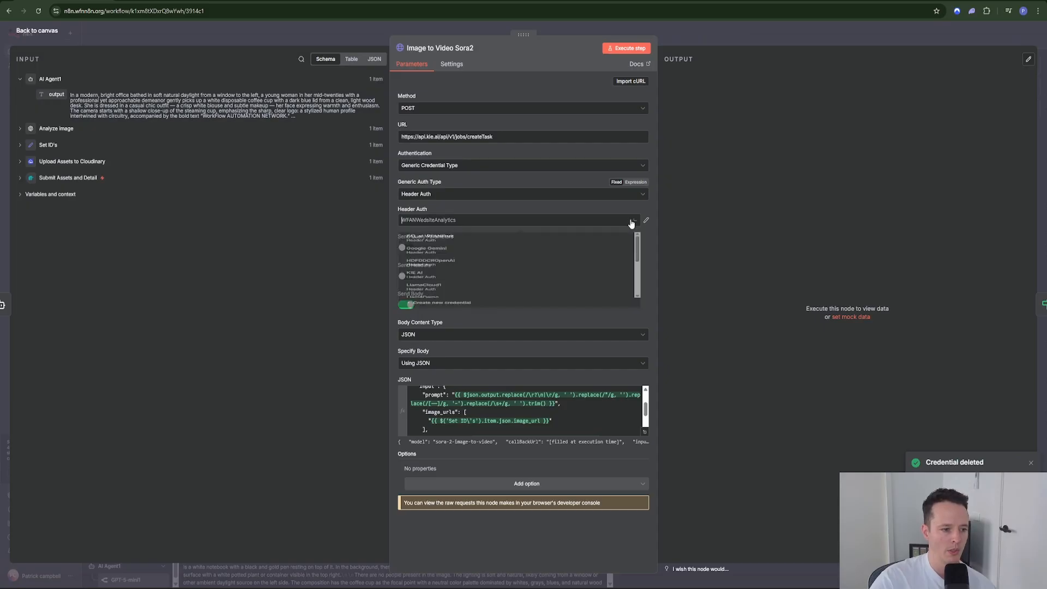
pyautogui.click(532, 193)
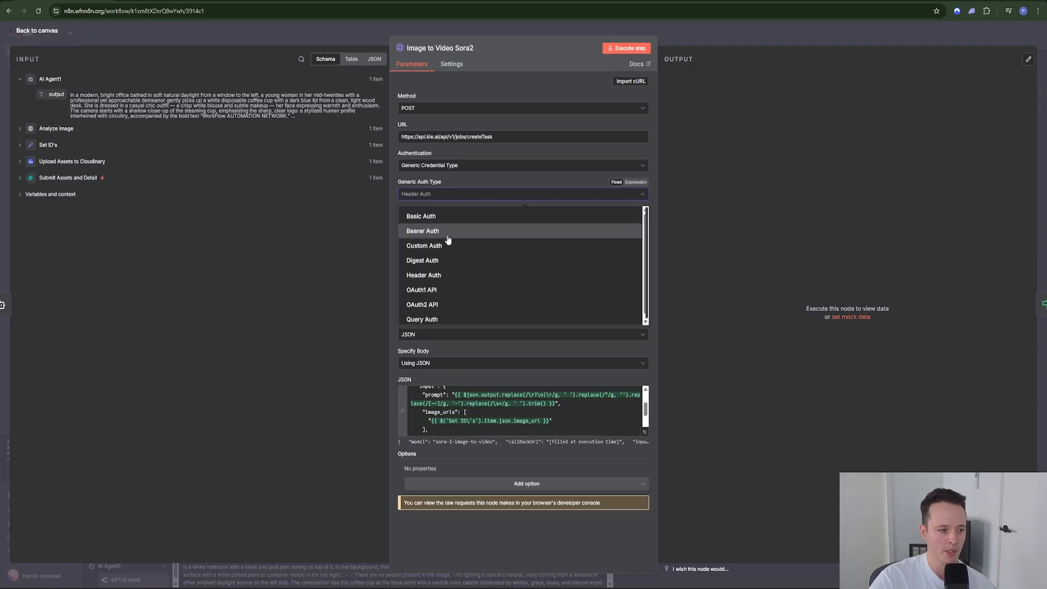
# Step: Keep Generic Credential Type with Header Auth as authentication and reopen the header credential list
pyautogui.click(438, 169)
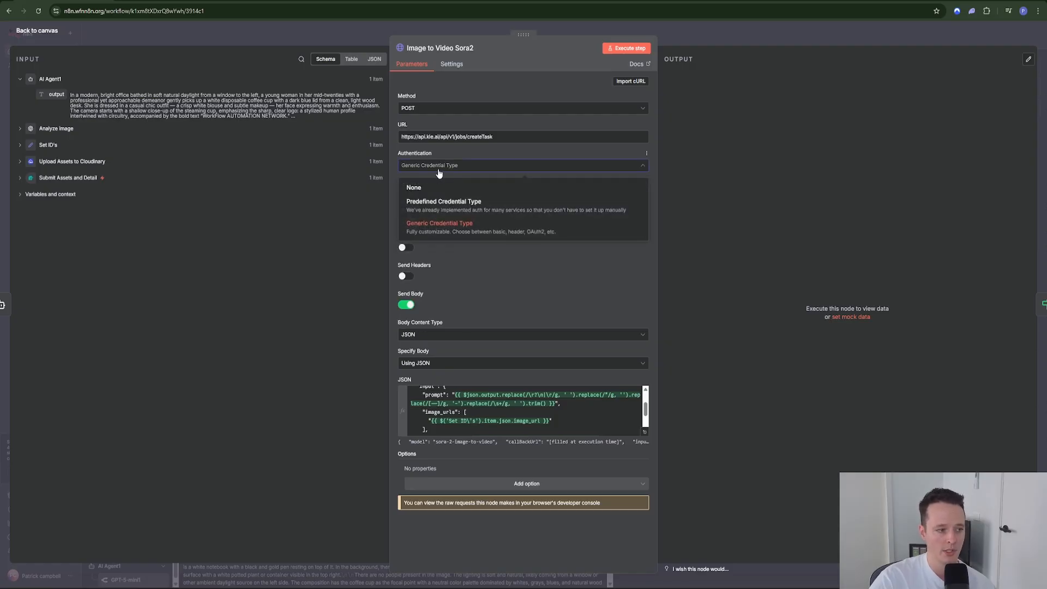
pyautogui.click(438, 228)
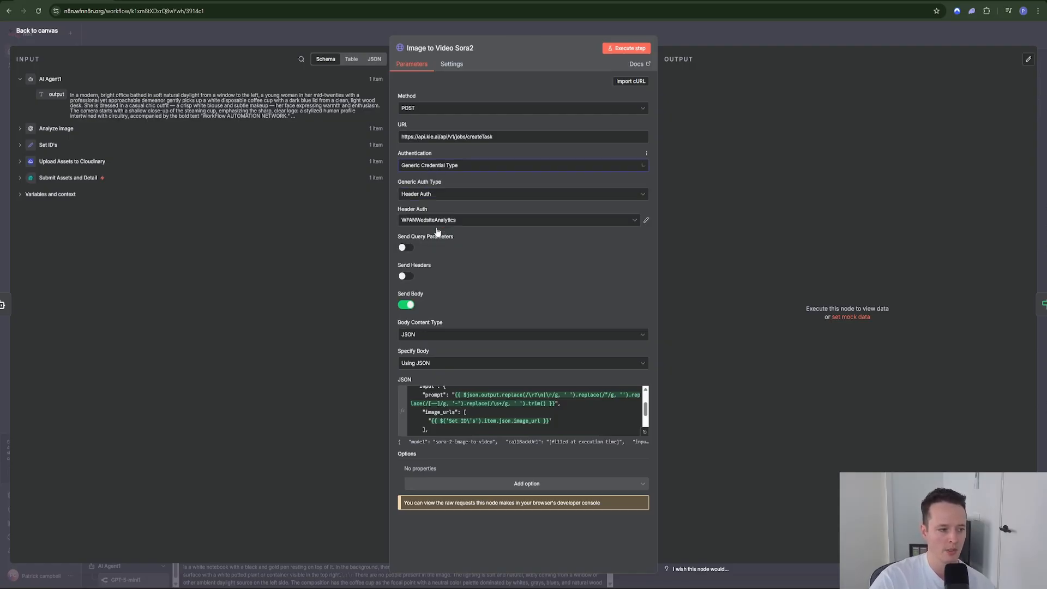
pyautogui.click(434, 197)
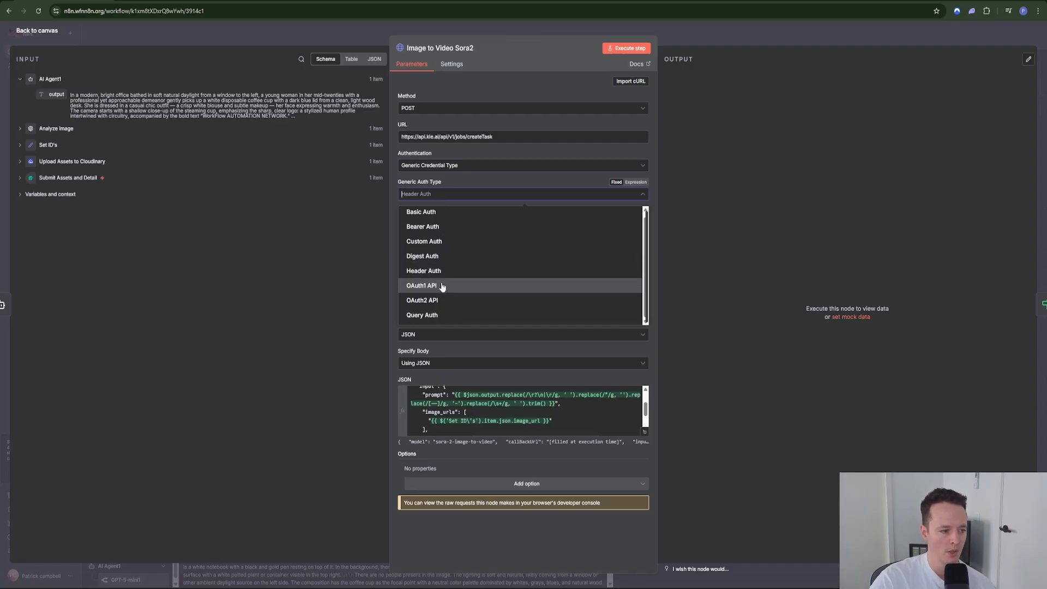
pyautogui.click(424, 270)
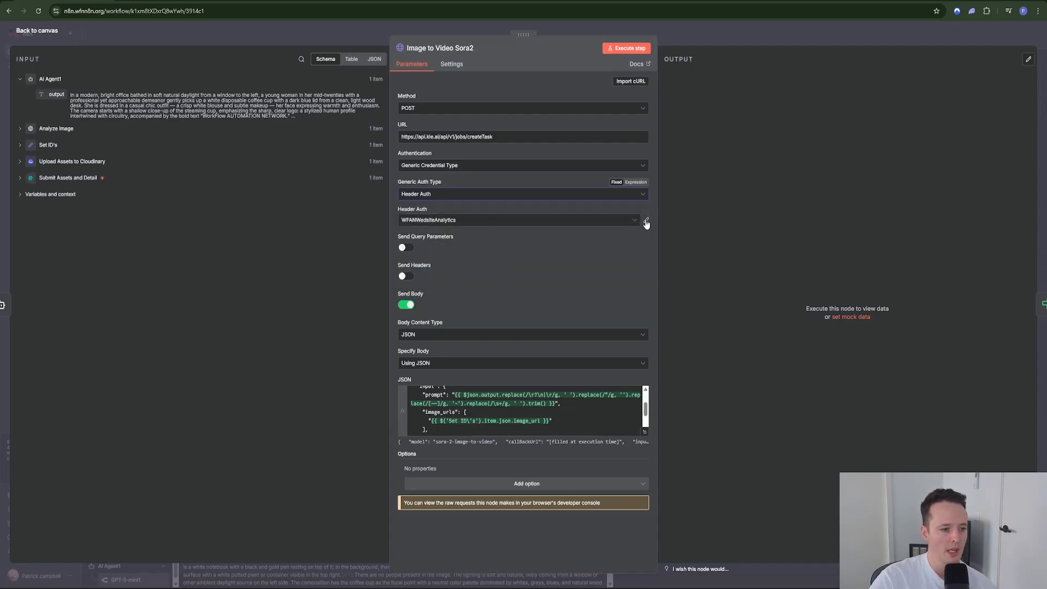
pyautogui.click(646, 221)
pyautogui.click(756, 154)
pyautogui.click(557, 222)
# Step: Create a new Header Auth credential with Name 'Authorization', then switch to the KIE sora-2 page
pyautogui.click(468, 347)
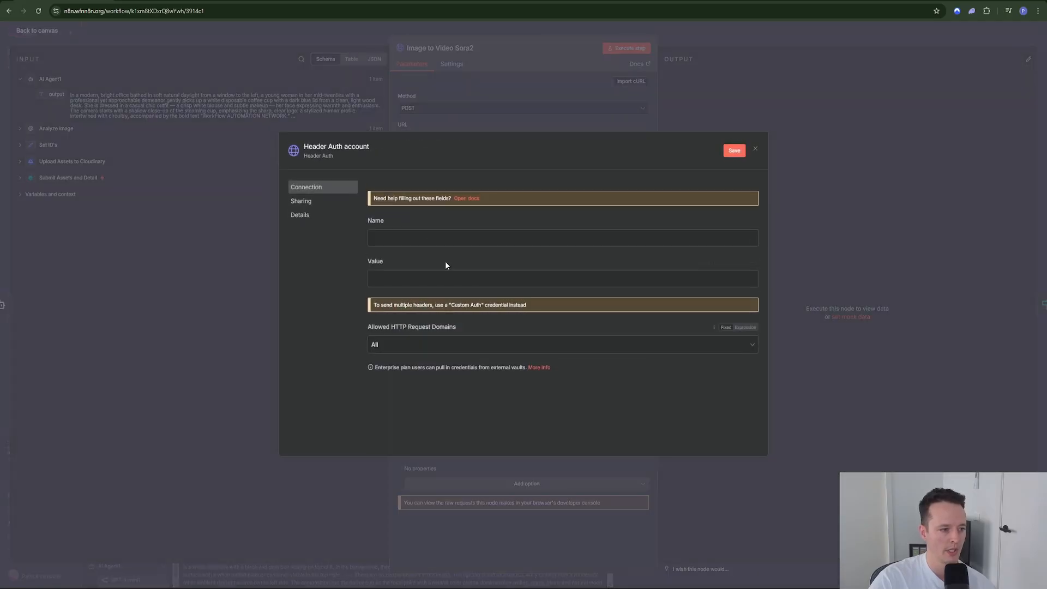
pyautogui.click(424, 241)
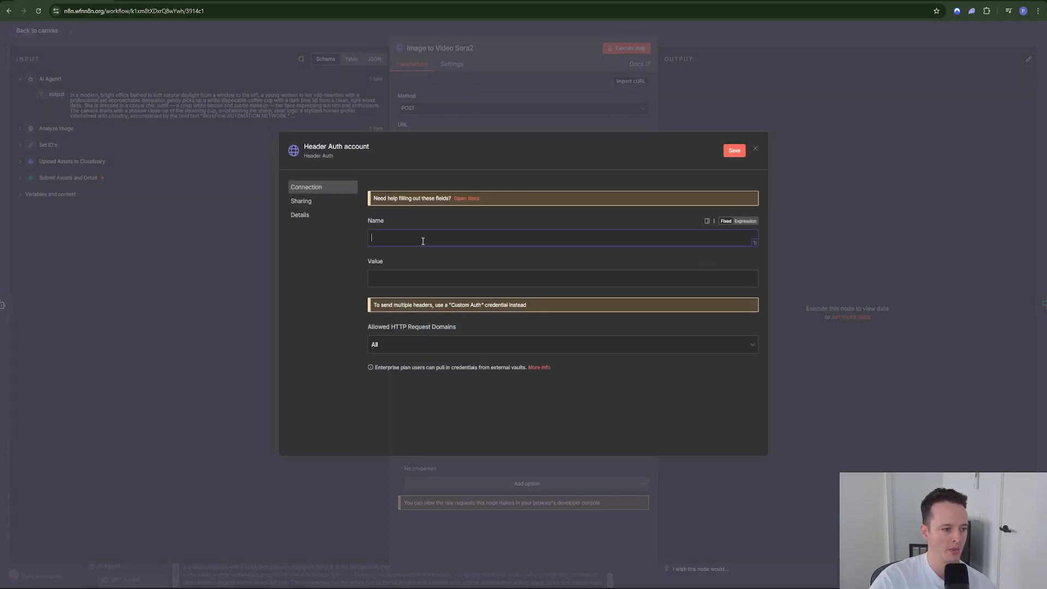
pyautogui.write('aUTHOR')
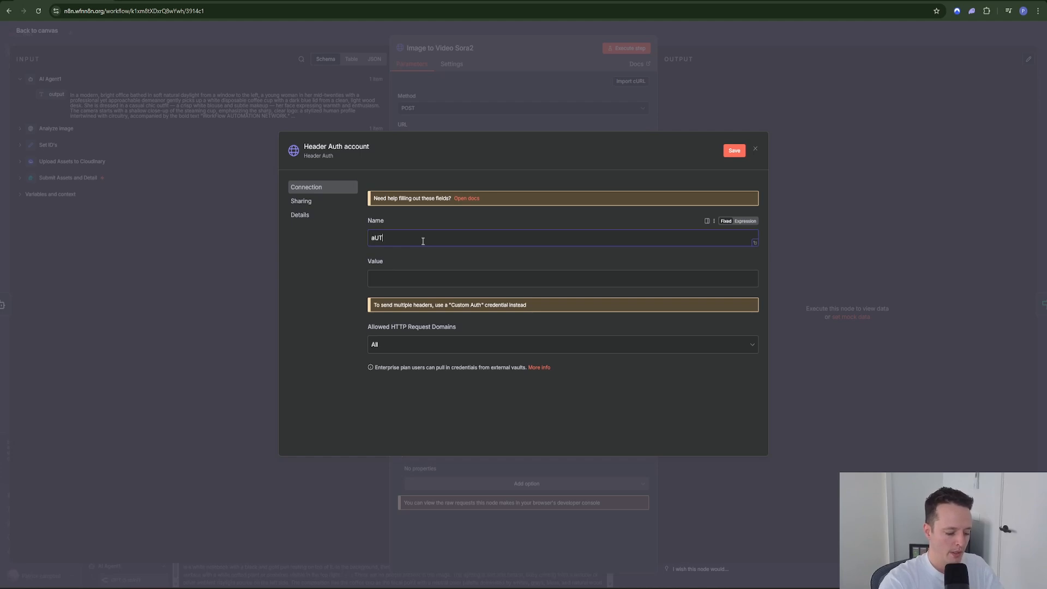
pyautogui.press('BackSpace')
pyautogui.press('BackSpace')
pyautogui.press('BackSpace')
pyautogui.press('BackSpace')
pyautogui.press('BackSpace')
pyautogui.write('Auth')
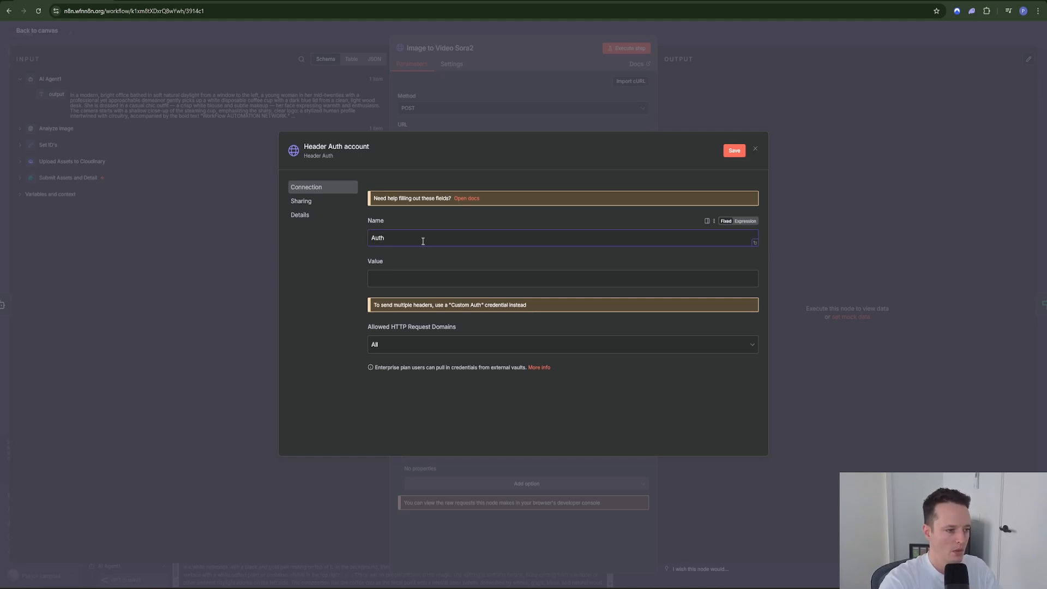
pyautogui.write('horization')
pyautogui.click(408, 284)
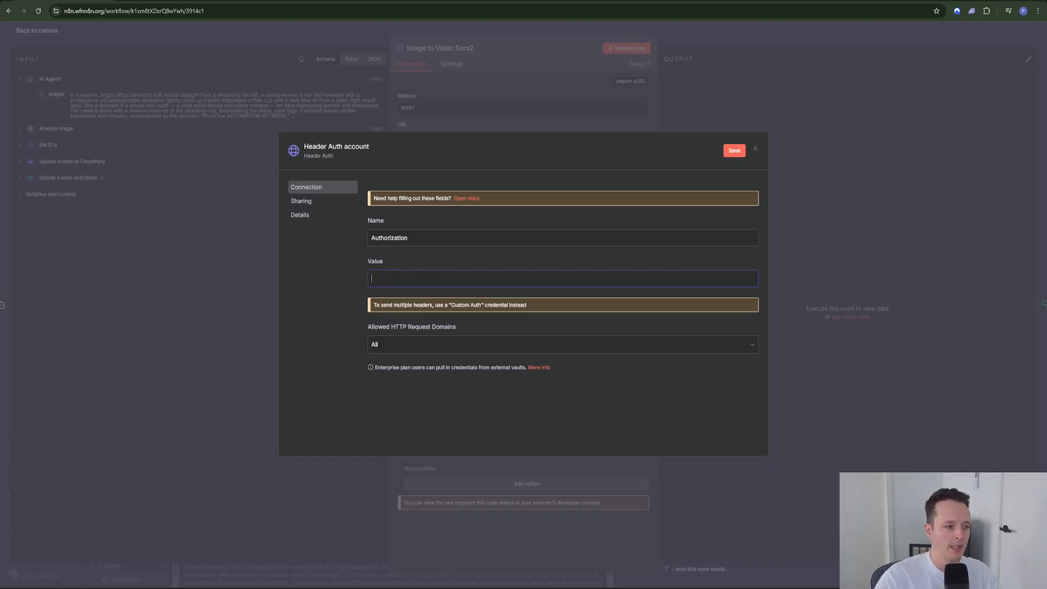
pyautogui.click(453, 1)
pyautogui.click(358, 0)
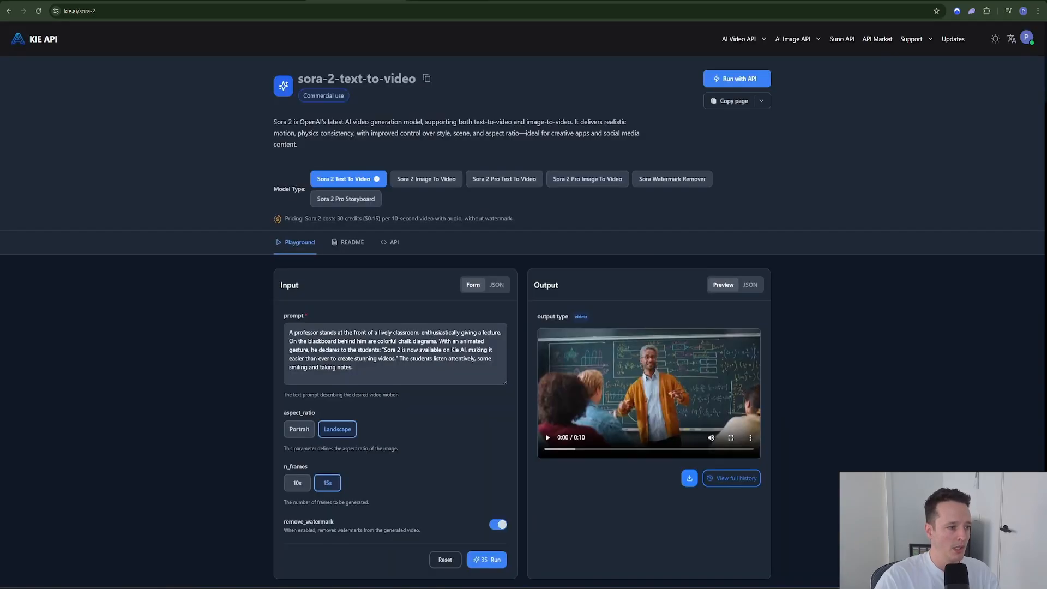
# Step: On the KIE AI API Key page, delete the existing key named 123
pyautogui.click(453, 0)
pyautogui.click(41, 313)
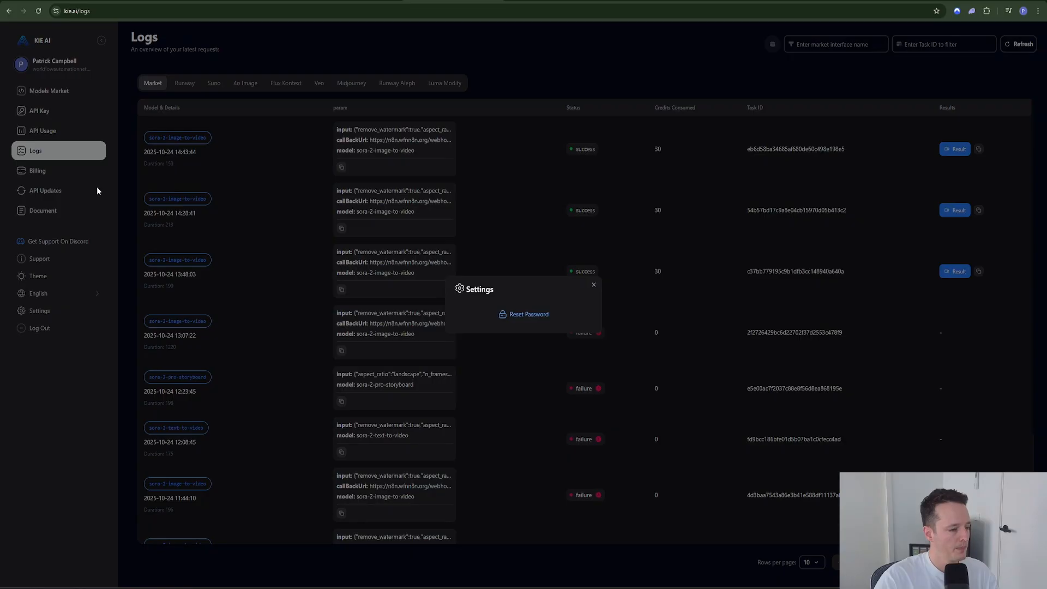
pyautogui.click(593, 286)
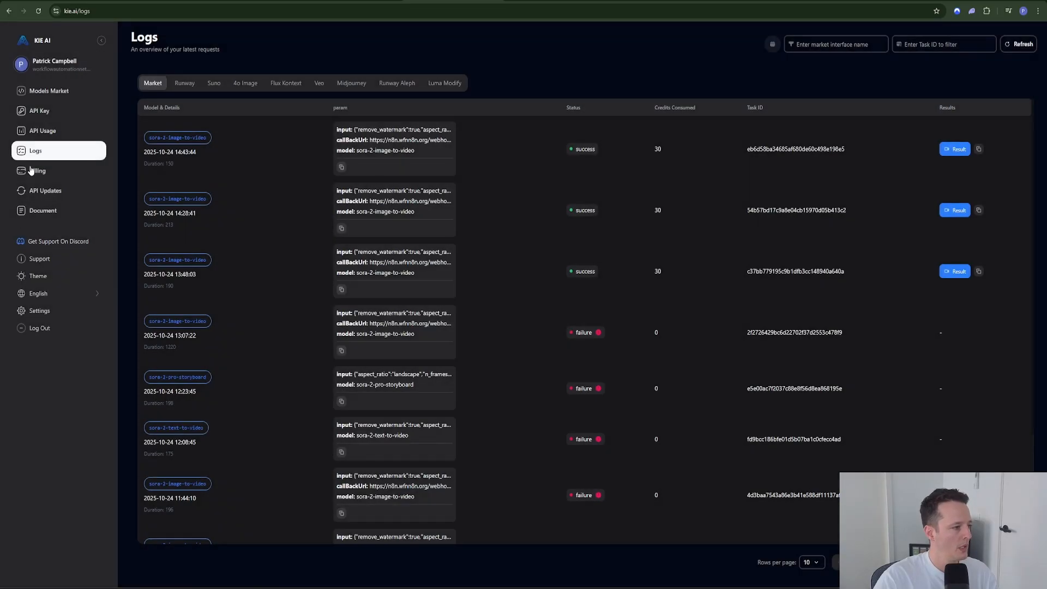
pyautogui.click(44, 114)
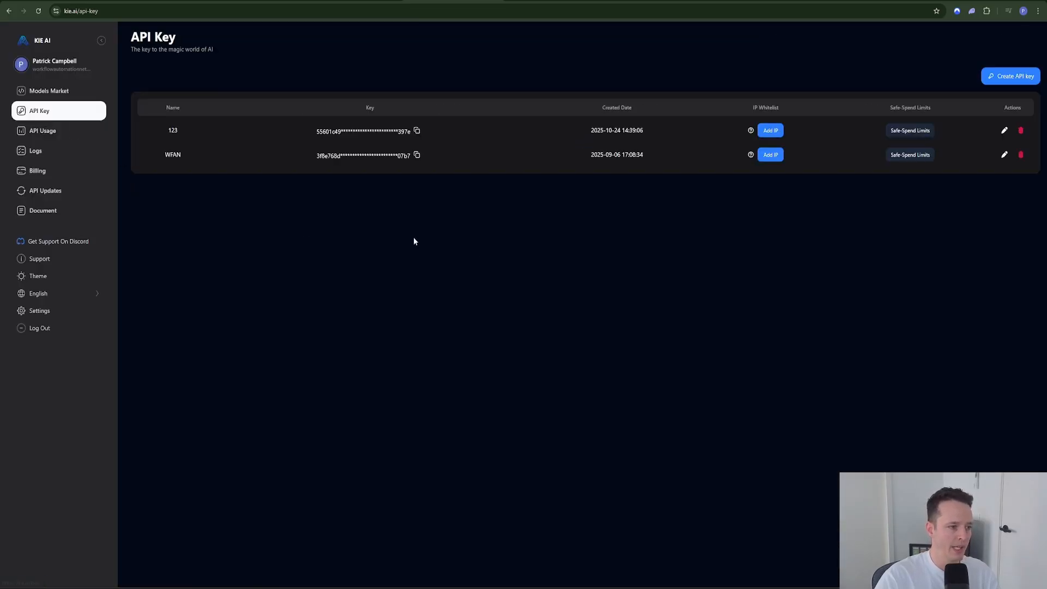
pyautogui.click(1021, 131)
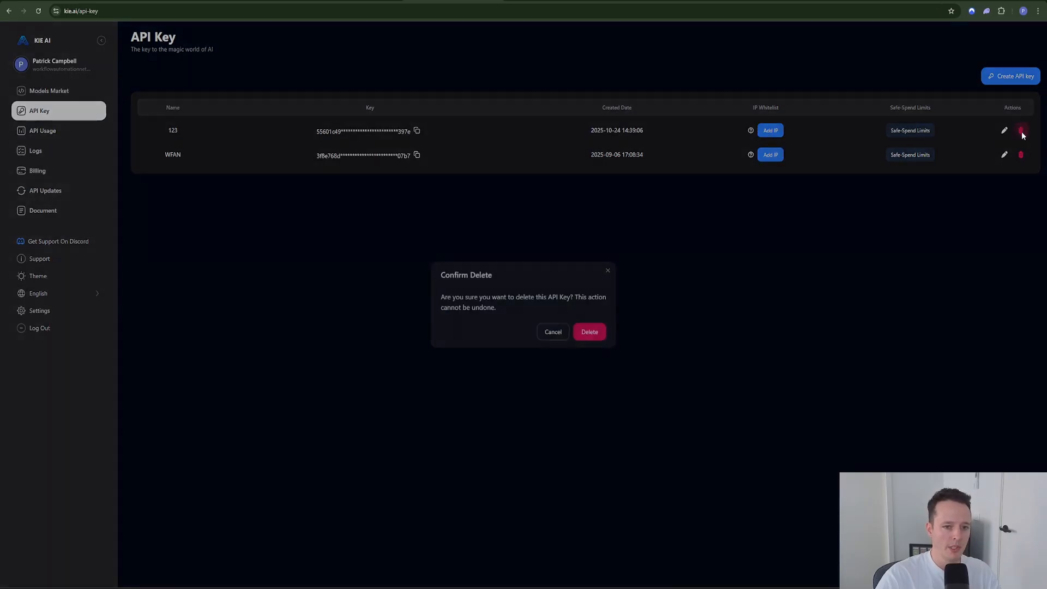
pyautogui.click(600, 331)
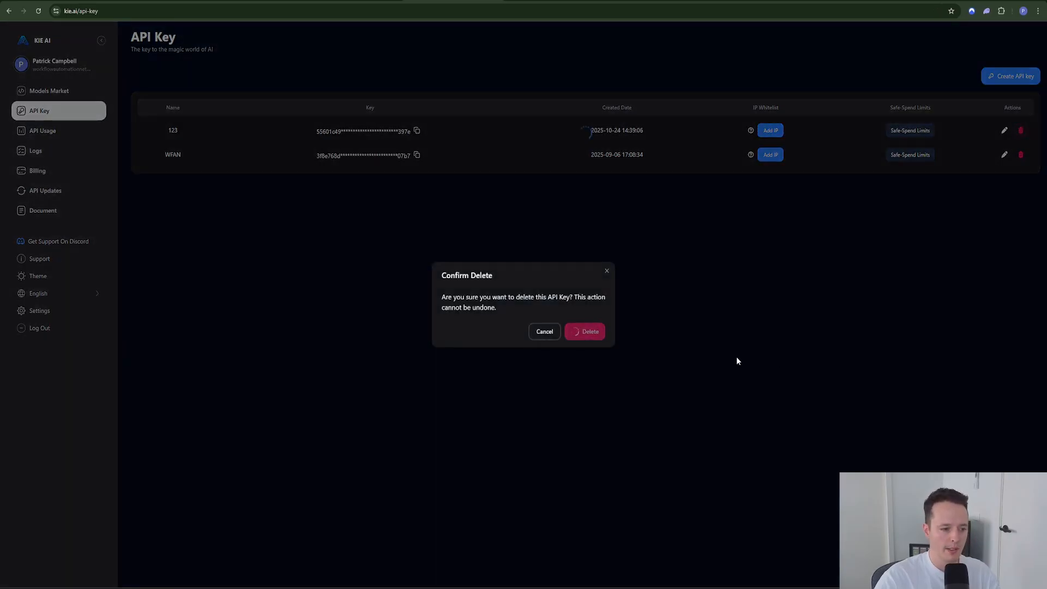
# Step: Create a new API key named 1234, copy it, and go back to n8n
pyautogui.click(1004, 78)
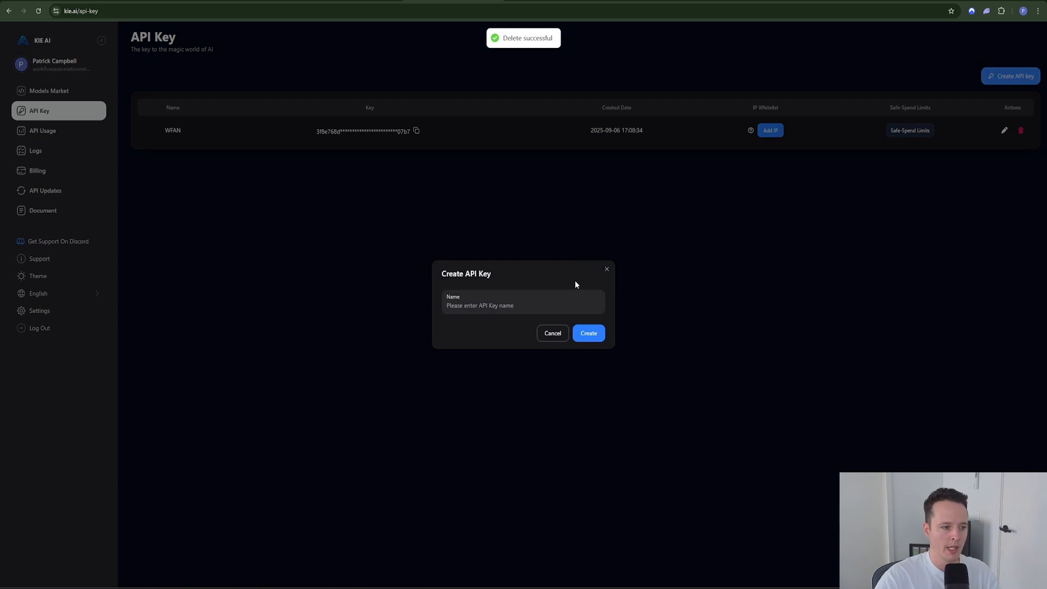
pyautogui.write('1234')
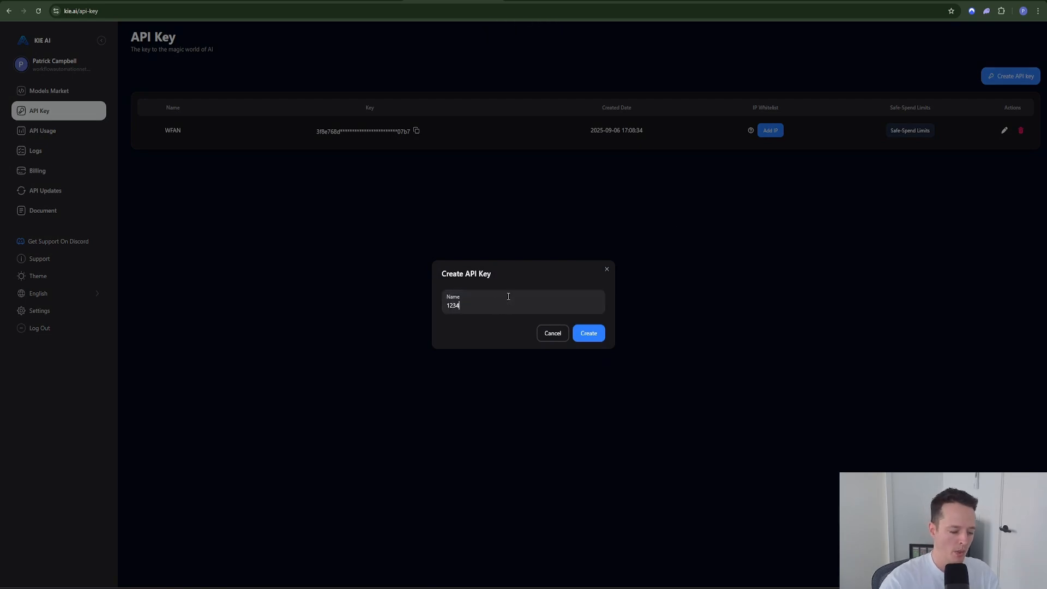
pyautogui.click(583, 332)
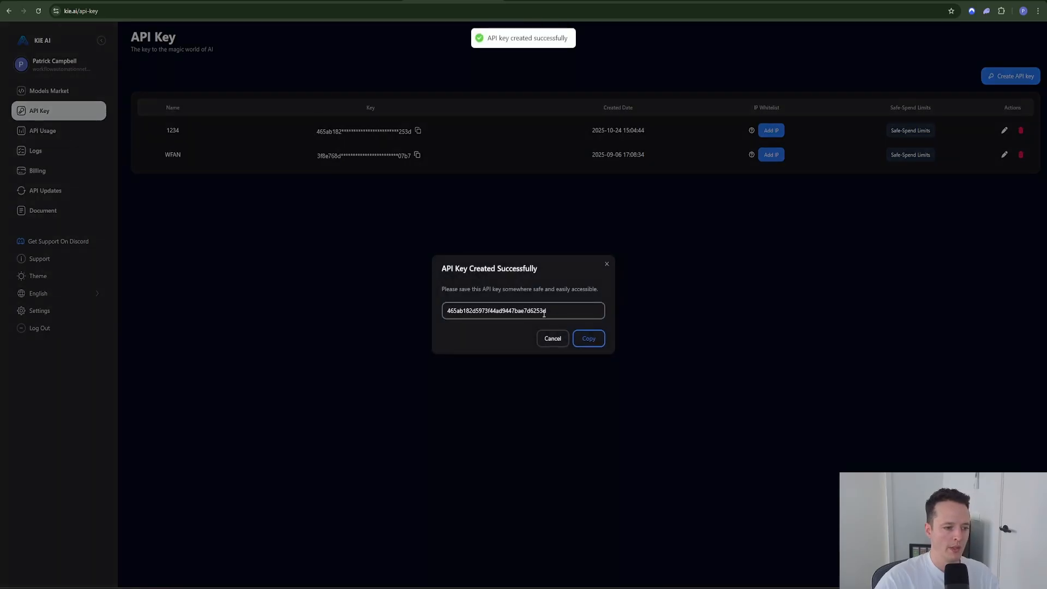
pyautogui.click(585, 340)
pyautogui.click(57, 0)
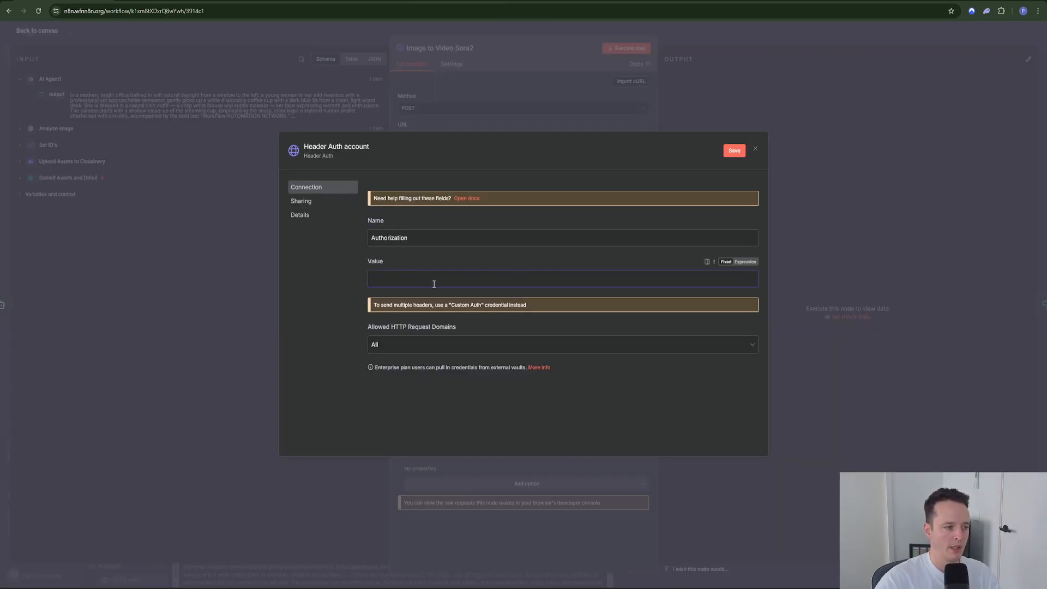
# Step: Set the header Value to 'Bearer' followed by the pasted KIE API key and save the credential
pyautogui.click(753, 264)
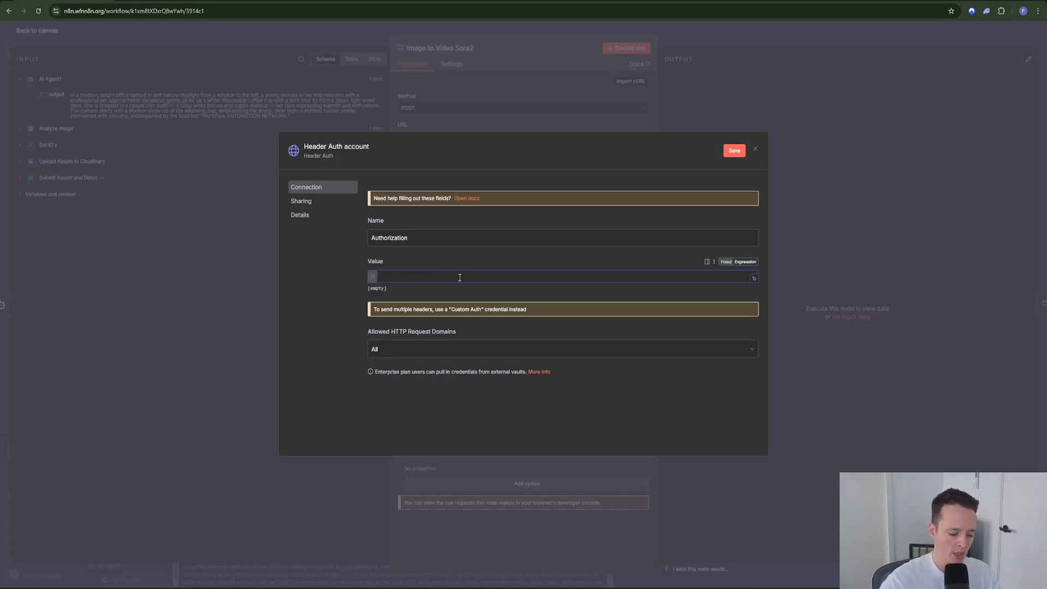
pyautogui.write('Bearer')
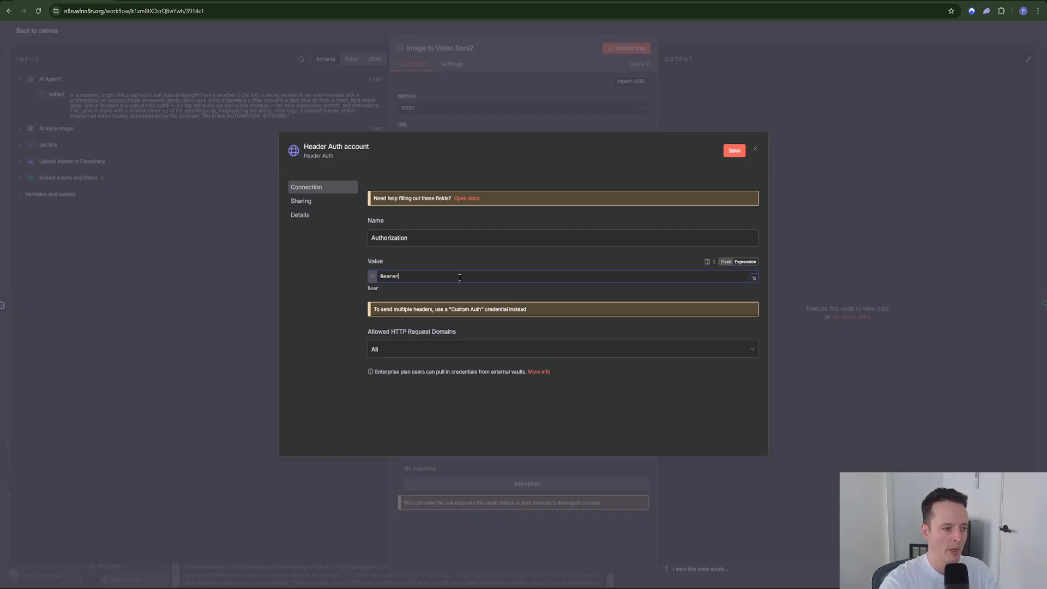
pyautogui.hotkey('ctrl', 'v')
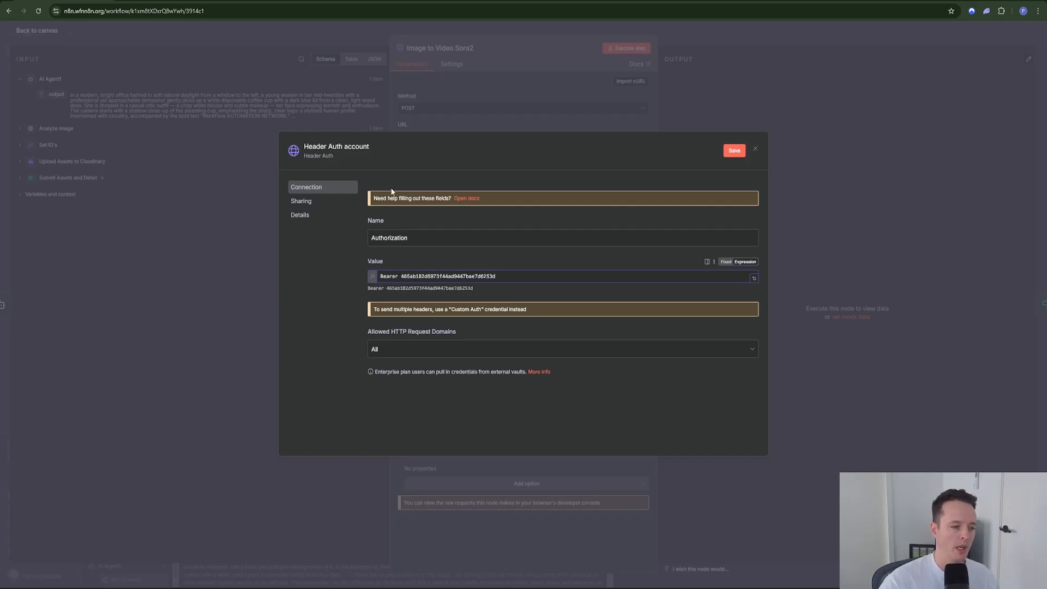
pyautogui.click(739, 154)
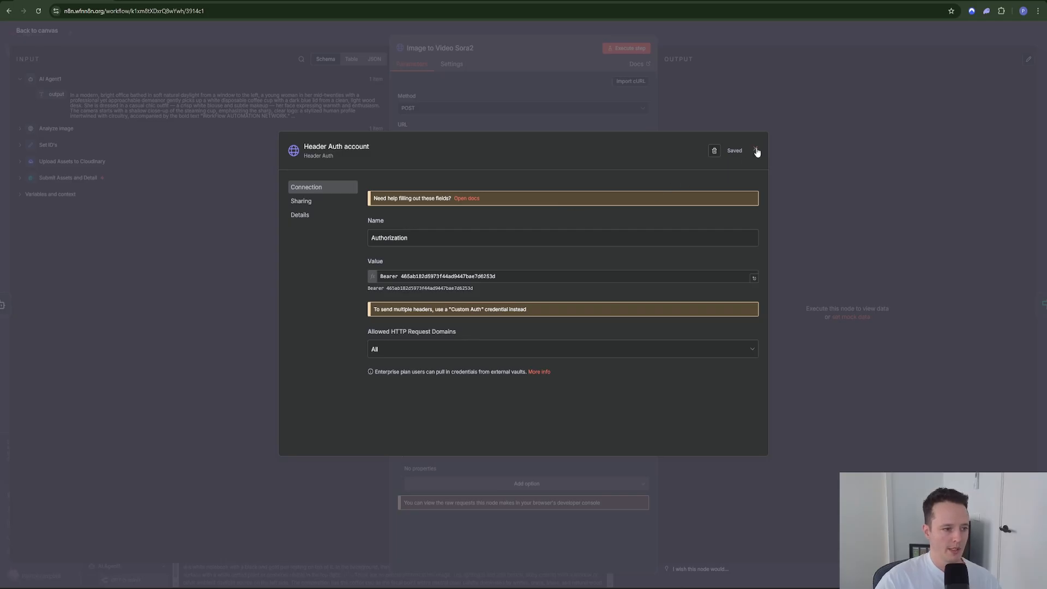
# Step: Rename the credential to ki123, save it and close the dialog
pyautogui.click(333, 145)
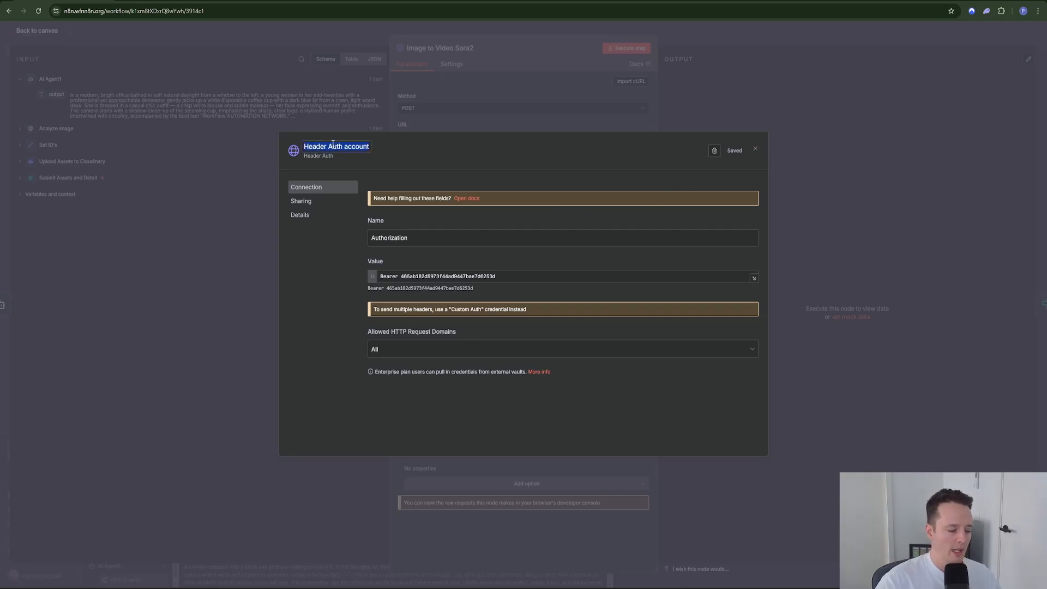
pyautogui.write('ki123')
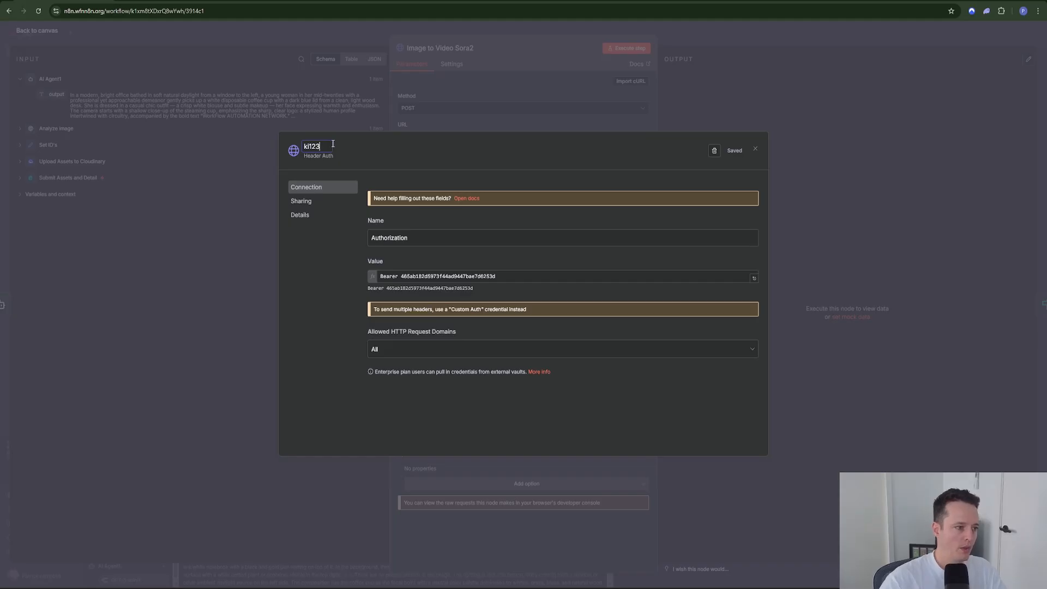
pyautogui.click(630, 153)
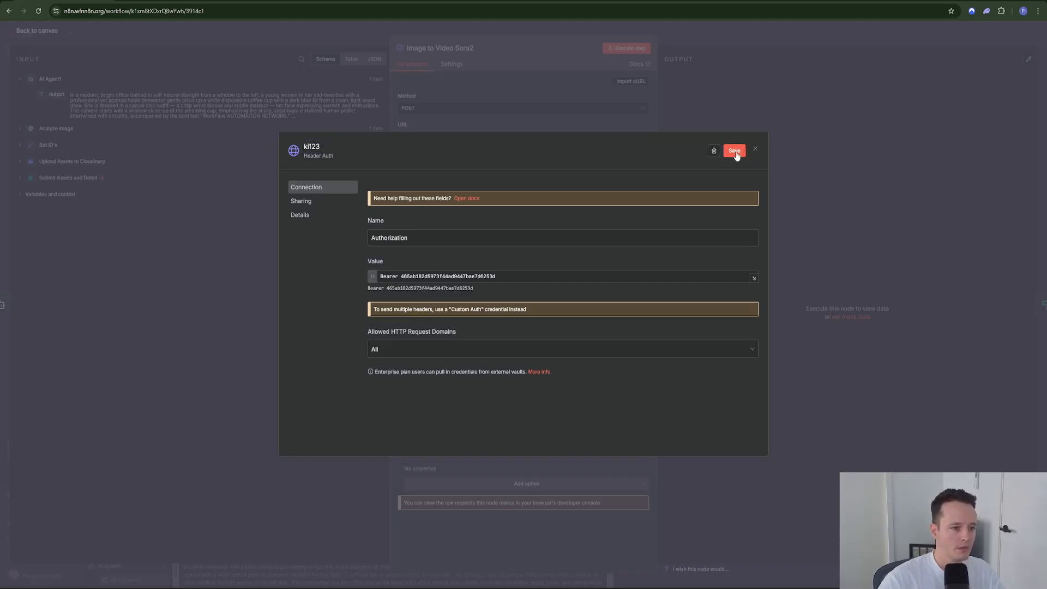
pyautogui.click(756, 149)
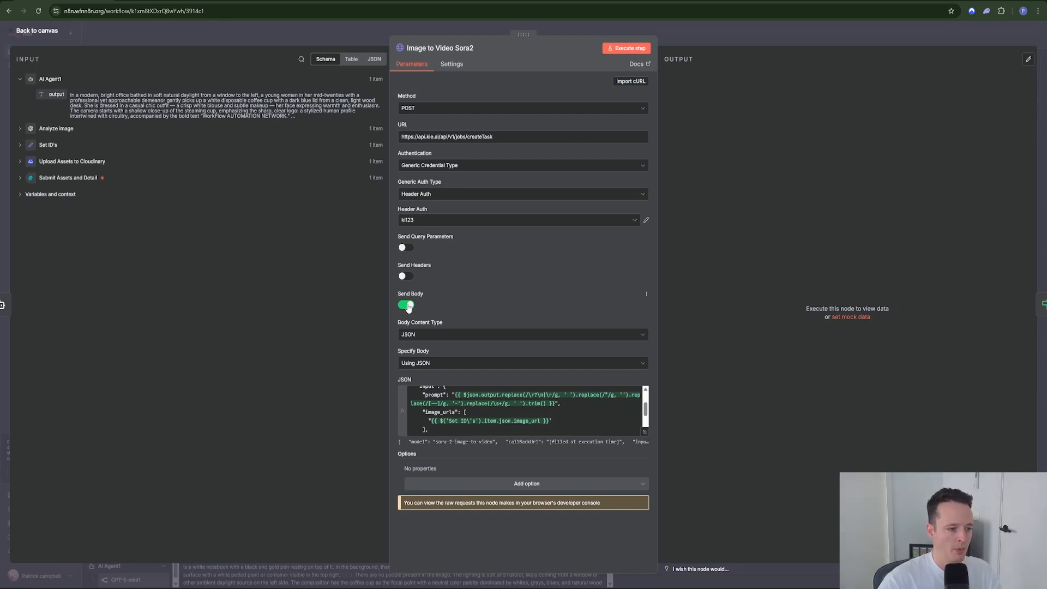
# Step: In the JSON body expression editor, walk through model, callBackUrl, prompt, image URL, aspect_ratio, n_frames and remove_watermark
pyautogui.click(644, 436)
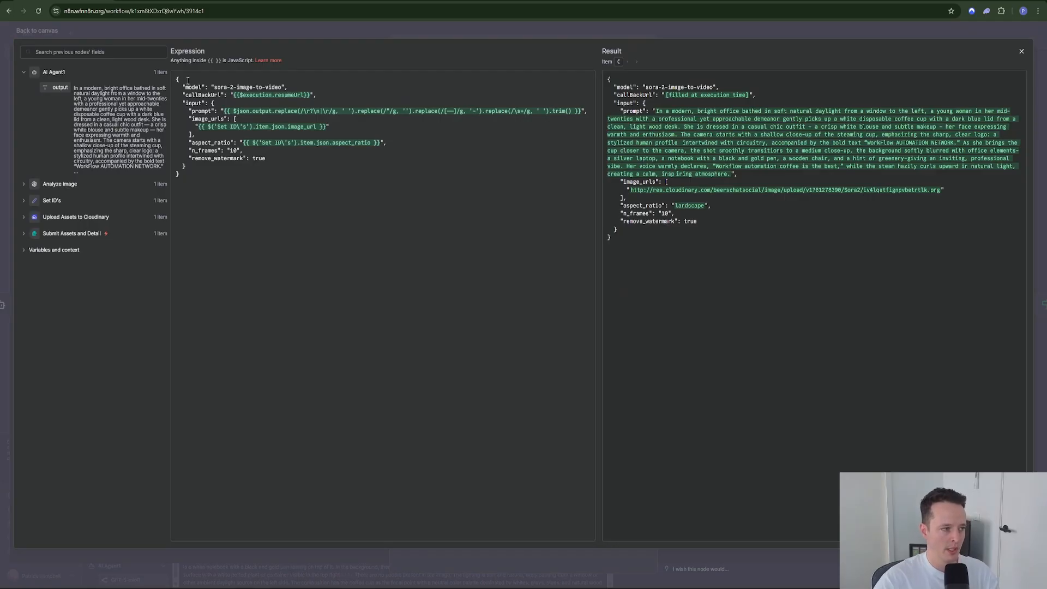
pyautogui.moveTo(183, 88); pyautogui.dragTo(286, 89)
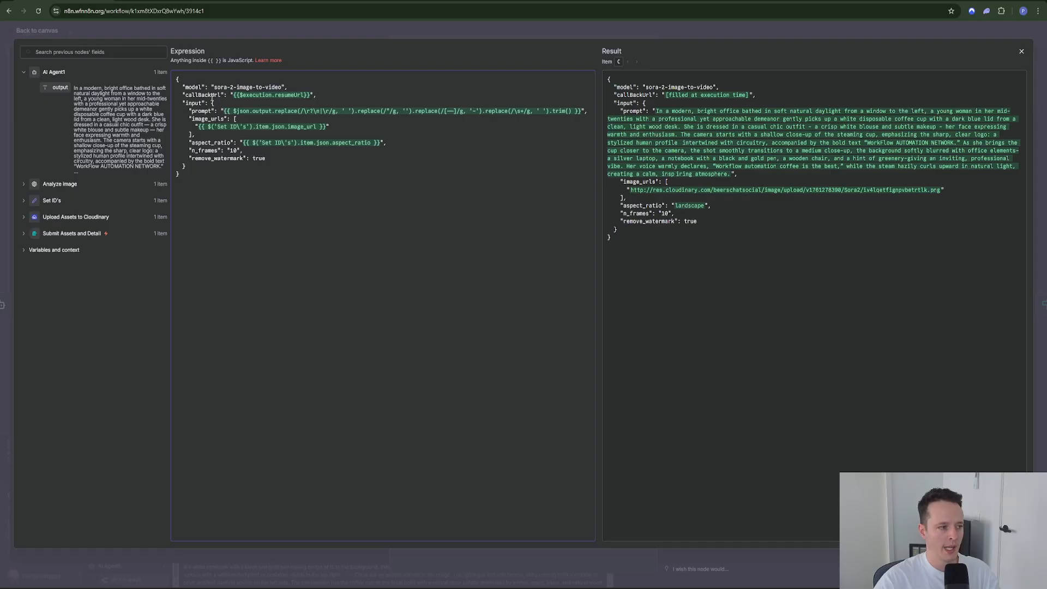
pyautogui.moveTo(183, 88); pyautogui.dragTo(286, 86)
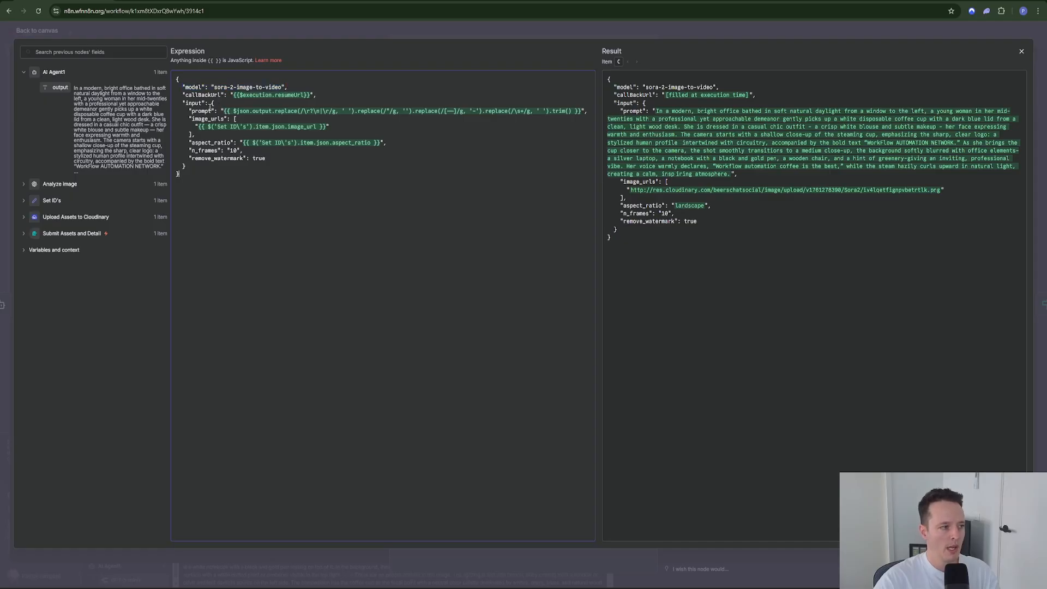
pyautogui.moveTo(183, 94); pyautogui.dragTo(311, 95)
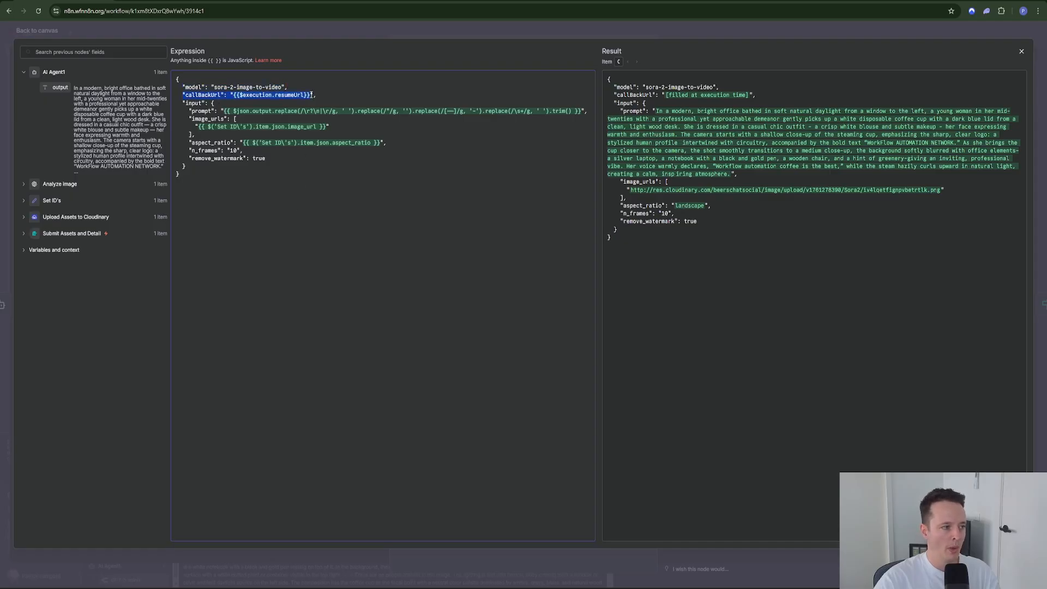
pyautogui.click(353, 195)
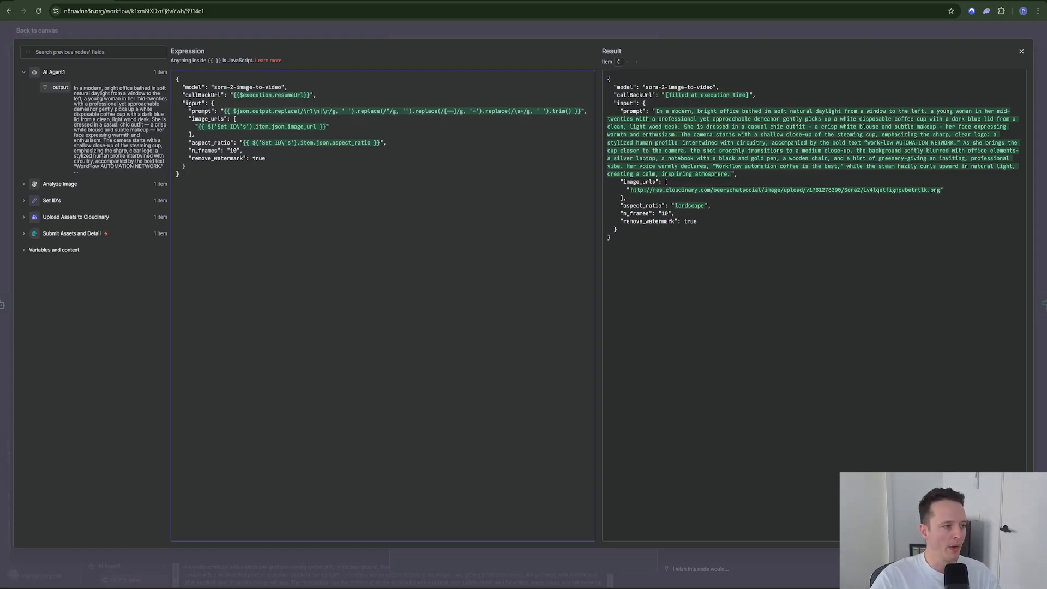
pyautogui.moveTo(190, 111); pyautogui.dragTo(587, 111)
pyautogui.click(400, 189)
pyautogui.moveTo(209, 127); pyautogui.dragTo(290, 126)
pyautogui.click(224, 172)
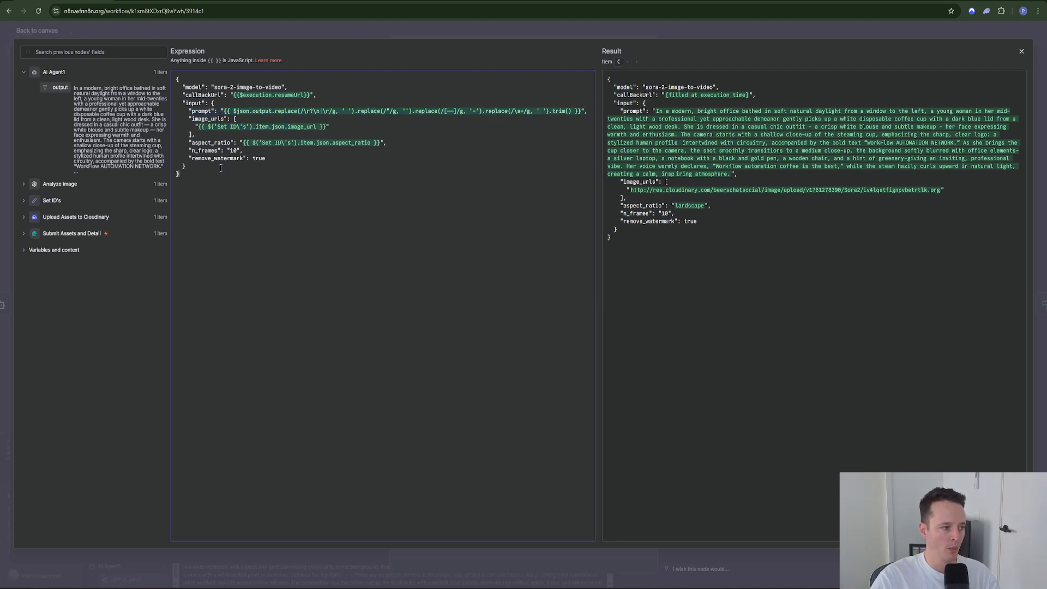
pyautogui.moveTo(200, 144); pyautogui.dragTo(230, 143)
pyautogui.click(192, 151)
pyautogui.click(237, 179)
pyautogui.moveTo(190, 161); pyautogui.dragTo(264, 162)
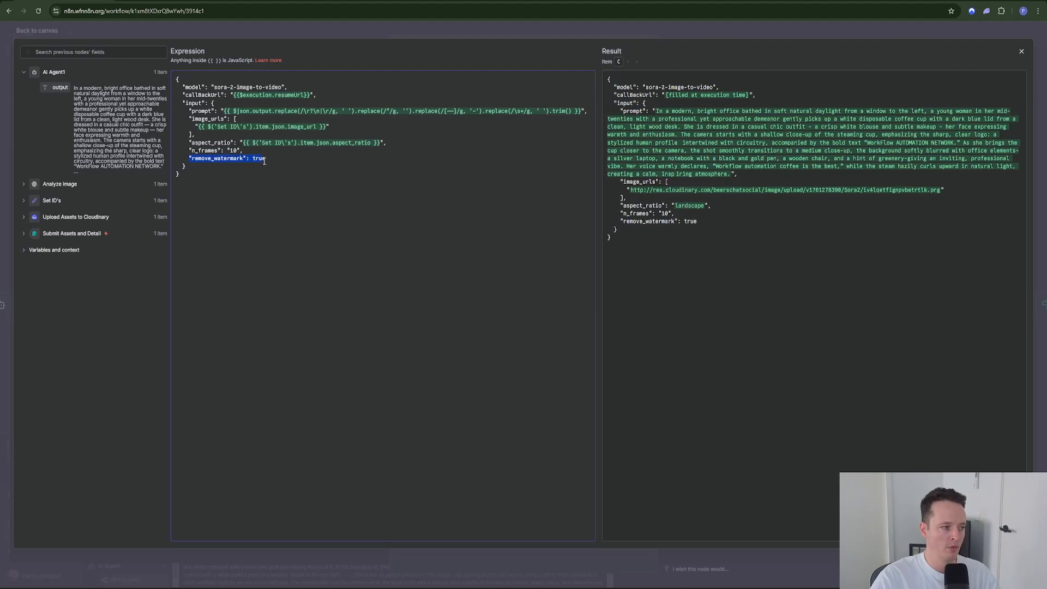
pyautogui.click(290, 196)
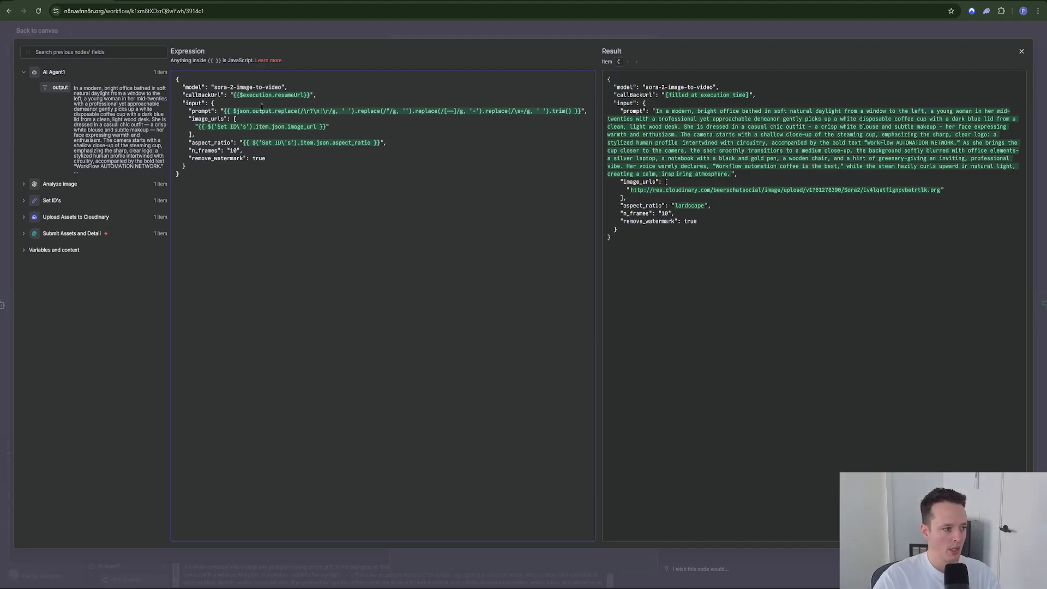
# Step: Compare the prompt's text cleanup expression with the agent output, then reopen the JSON expression editor
pyautogui.moveTo(235, 111); pyautogui.dragTo(581, 114)
pyautogui.click(497, 134)
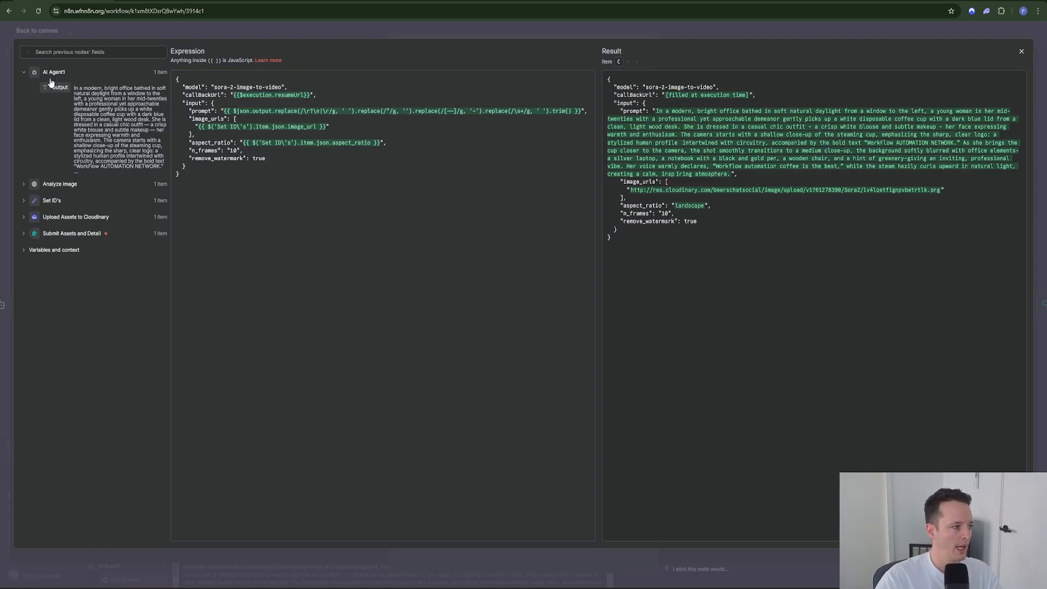
pyautogui.click(387, 36)
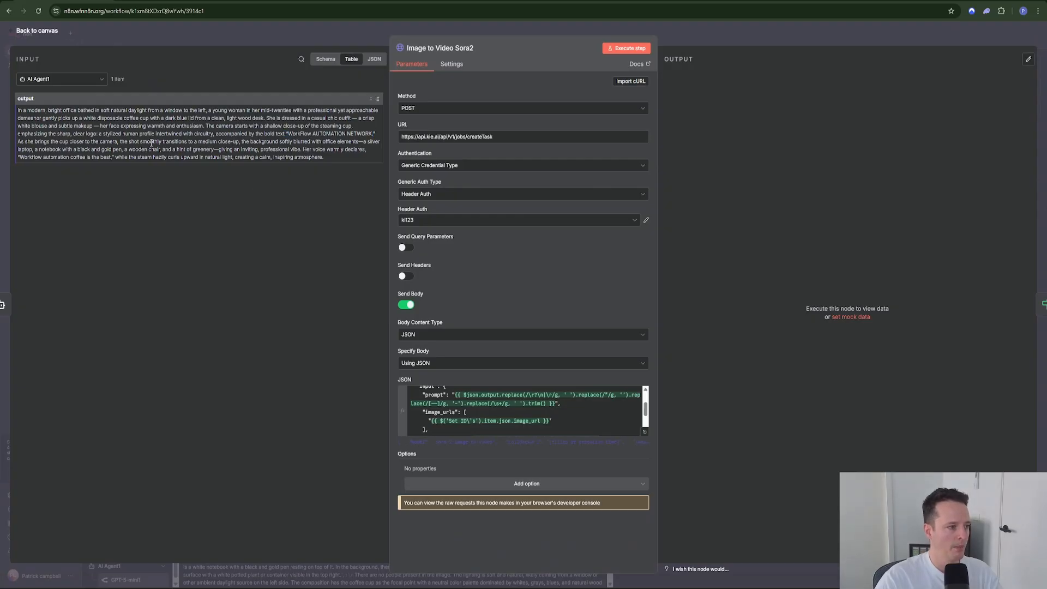
pyautogui.moveTo(117, 157); pyautogui.dragTo(18, 157)
pyautogui.click(173, 147)
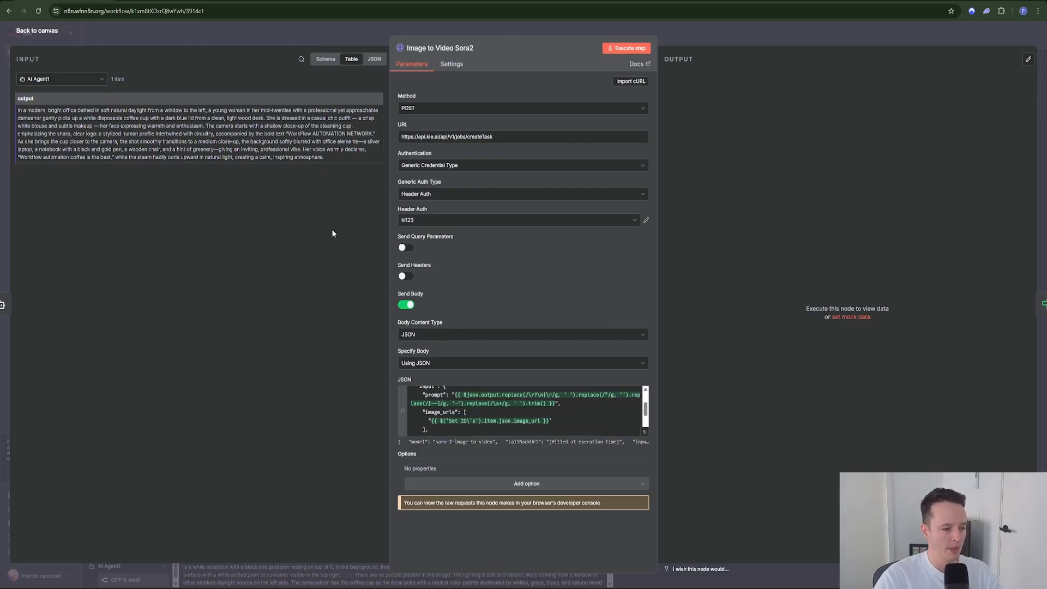
pyautogui.click(644, 432)
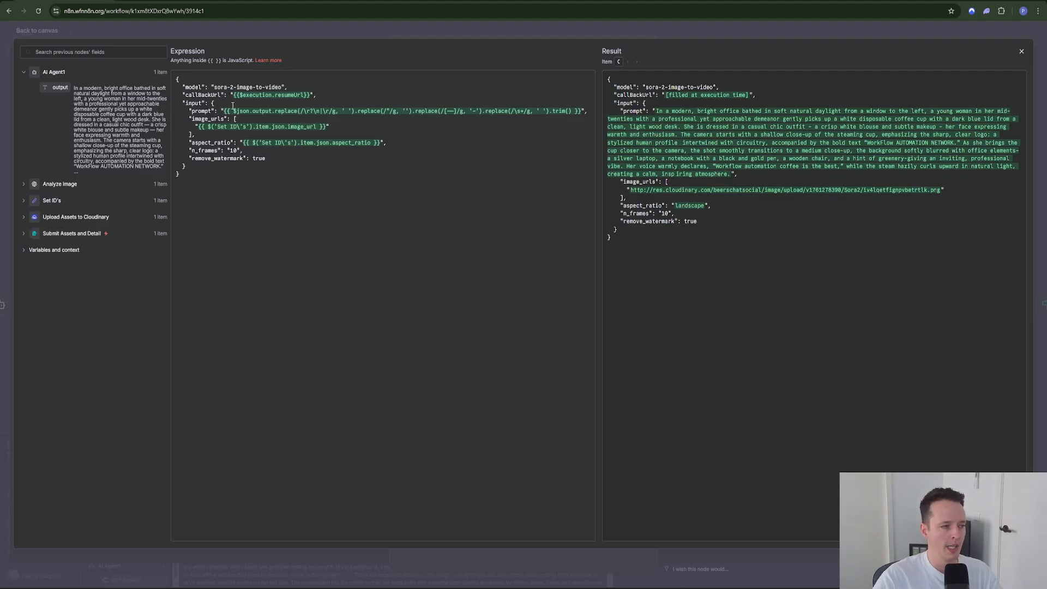
pyautogui.moveTo(221, 111); pyautogui.dragTo(228, 112)
pyautogui.click(327, 126)
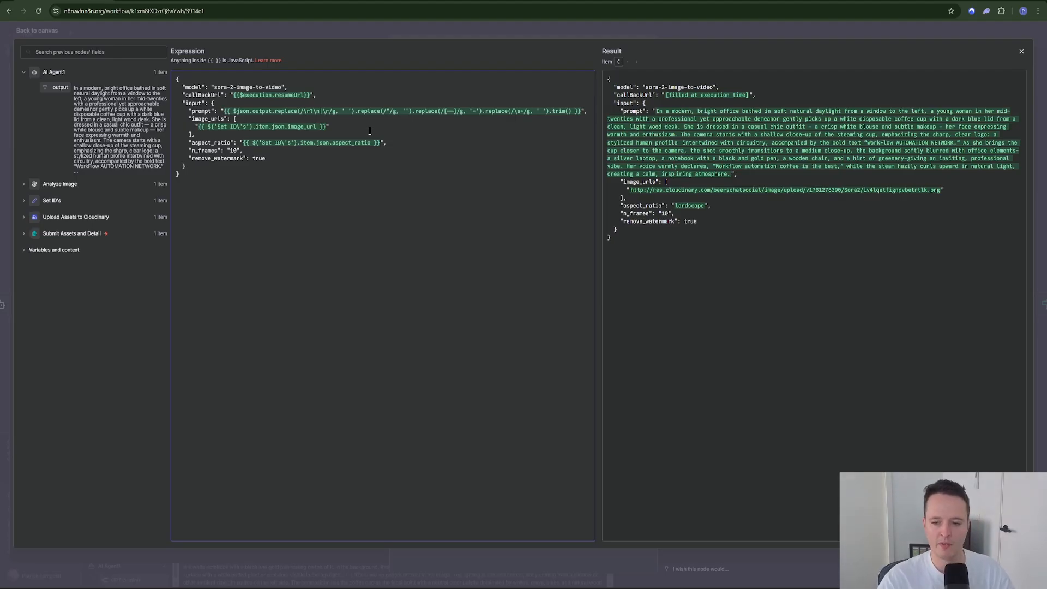
# Step: Execute the Image to Video Sora2 node so it returns code 200 and a task ID, then switch to the KIE page
pyautogui.click(518, 35)
pyautogui.click(525, 33)
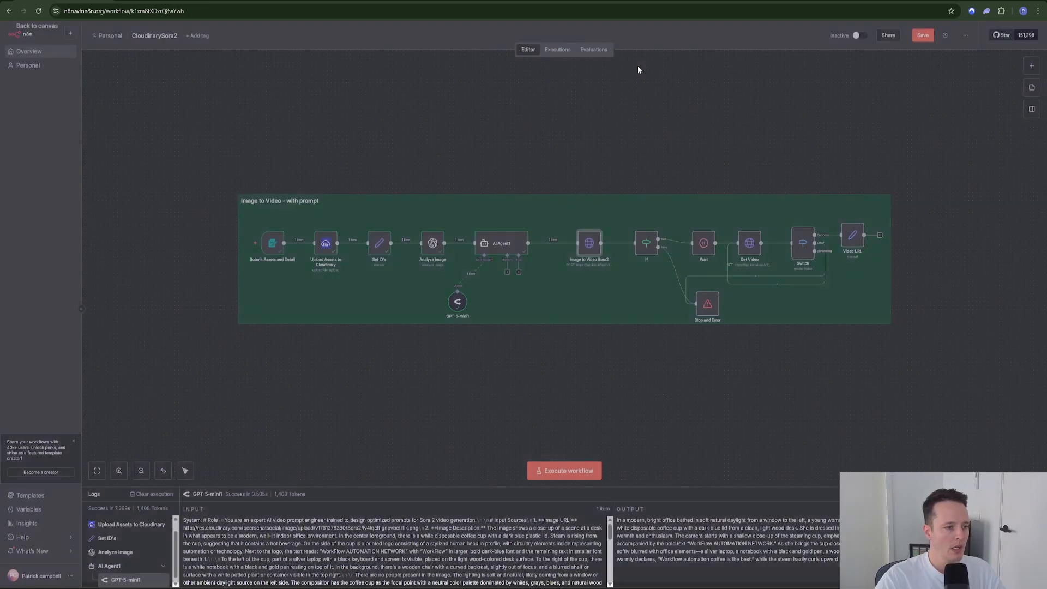
pyautogui.doubleClick(589, 246)
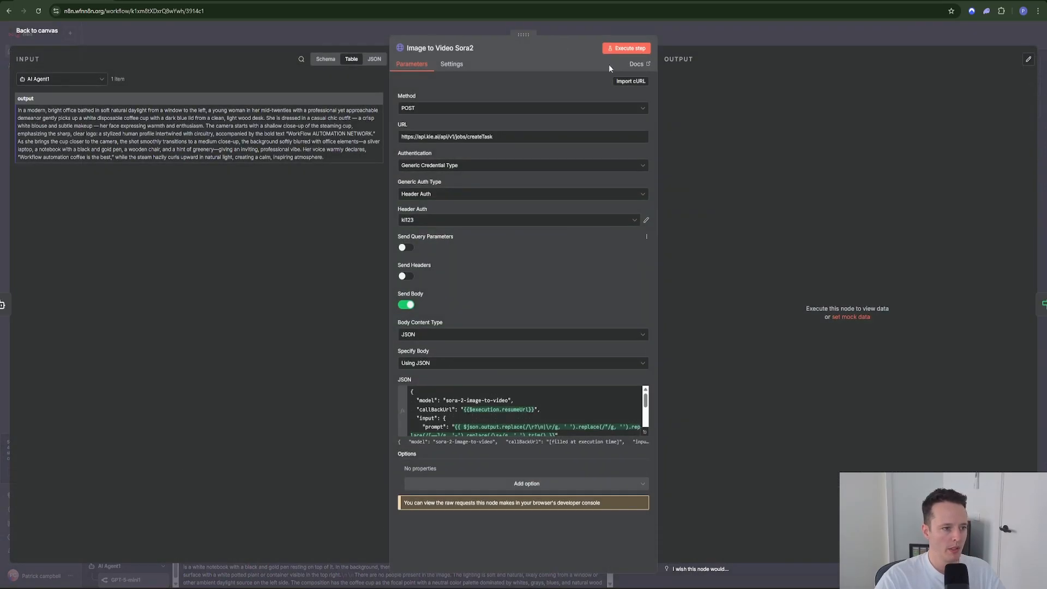
pyautogui.click(626, 48)
pyautogui.click(710, 36)
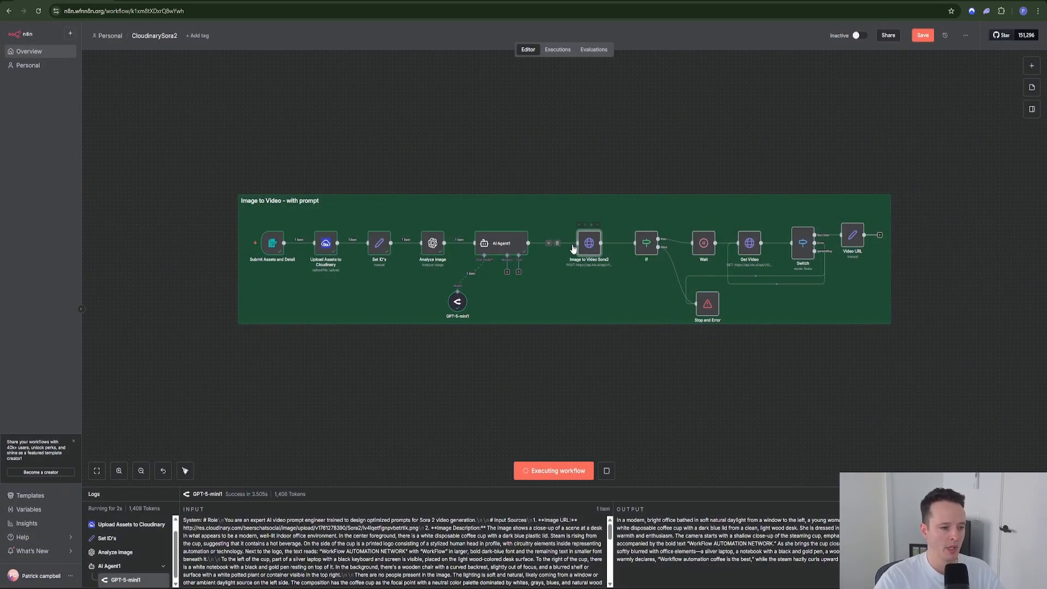
pyautogui.click(355, 2)
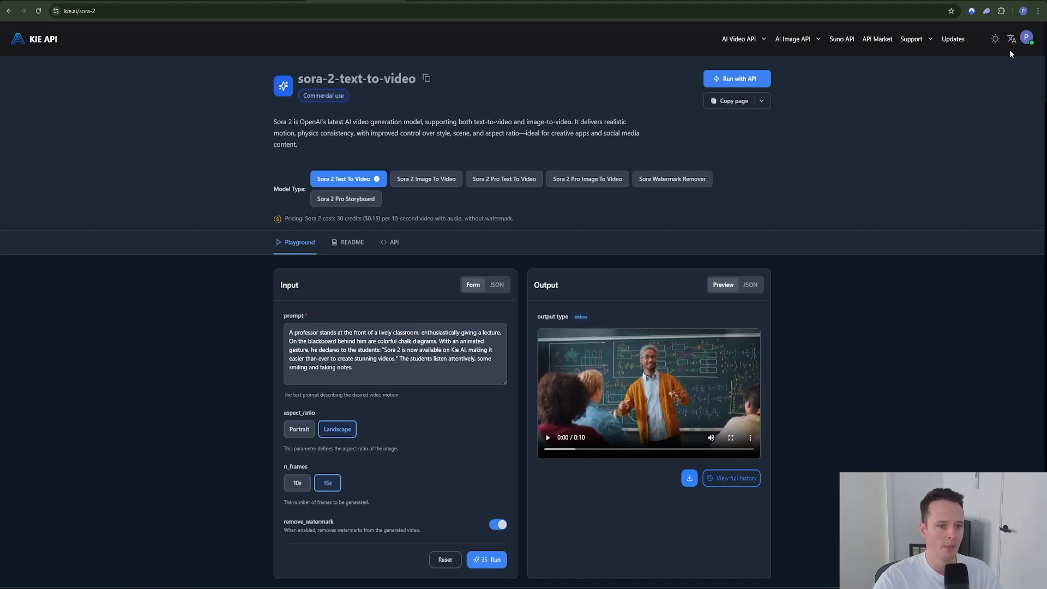
# Step: Check the account menu and Sora 2 pricing, then open the Sora 2 Image To Video model
pyautogui.click(1026, 41)
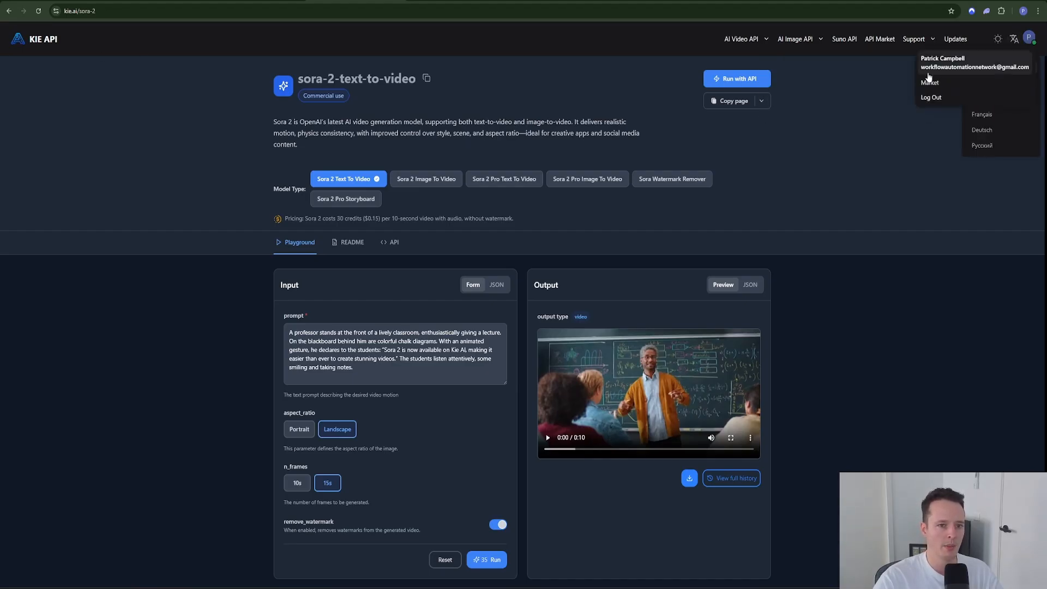
pyautogui.click(861, 106)
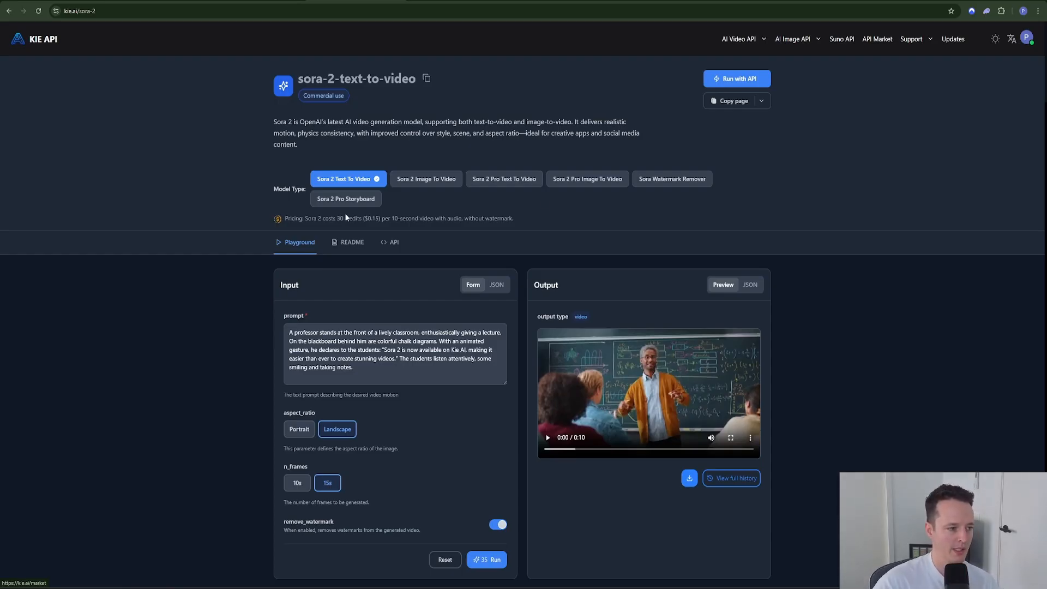
pyautogui.moveTo(364, 218); pyautogui.dragTo(535, 218)
pyautogui.click(533, 221)
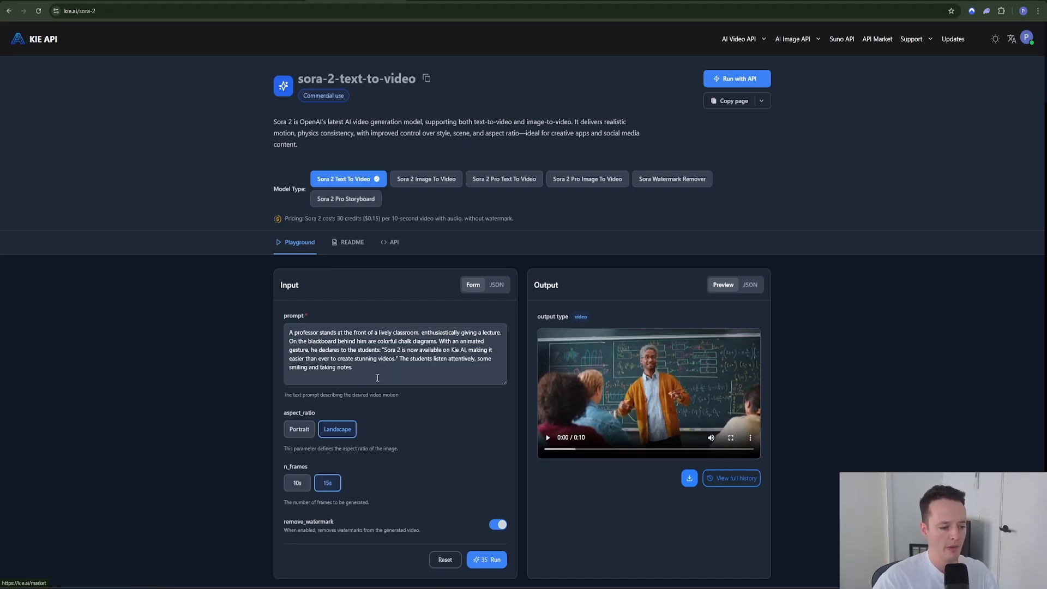
pyautogui.scroll(-1, 377, 377)
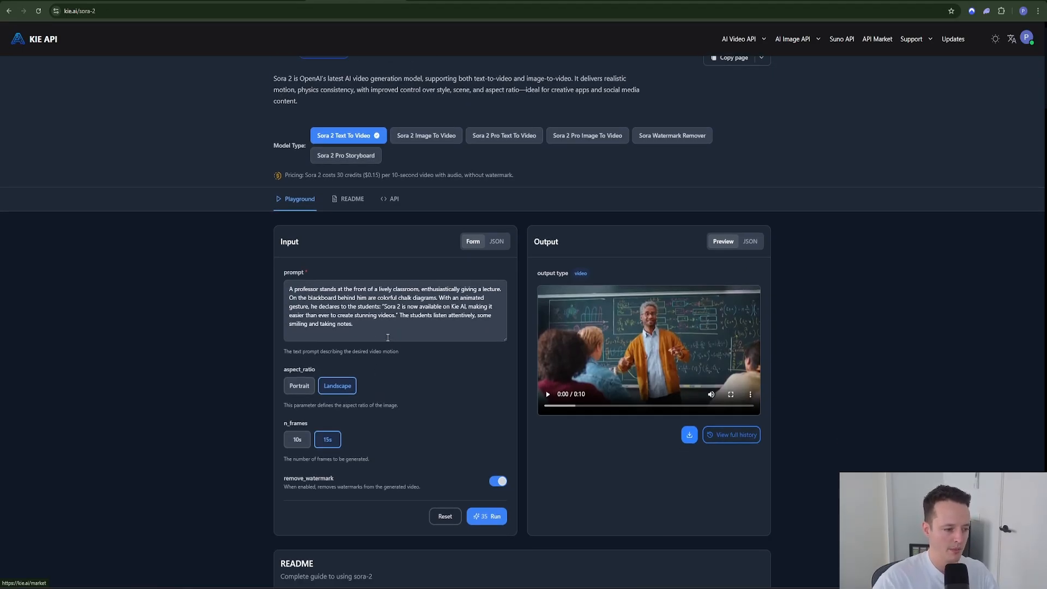
pyautogui.scroll(1, 341, 362)
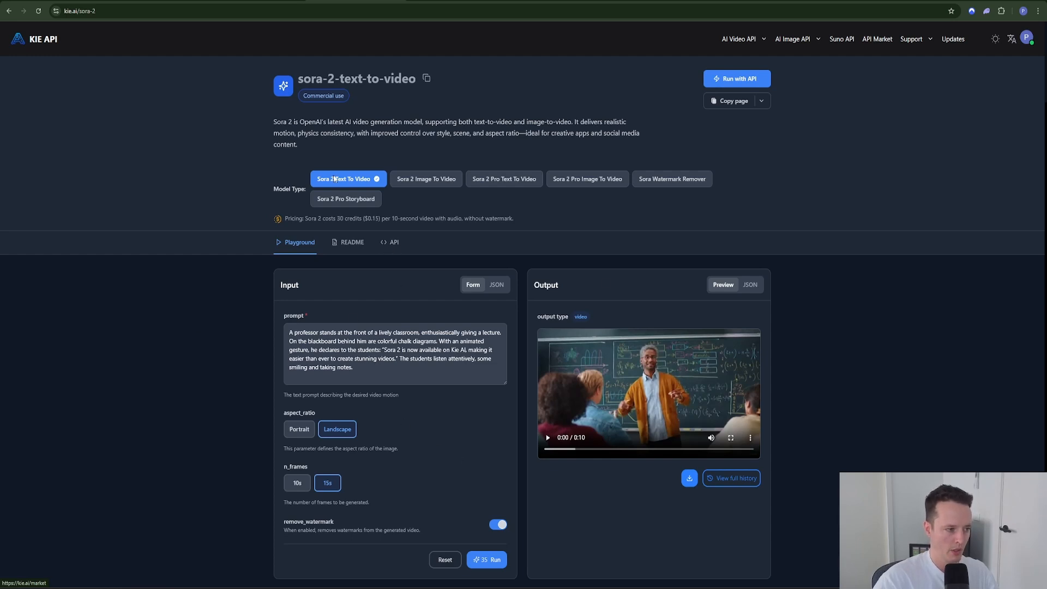
pyautogui.click(423, 185)
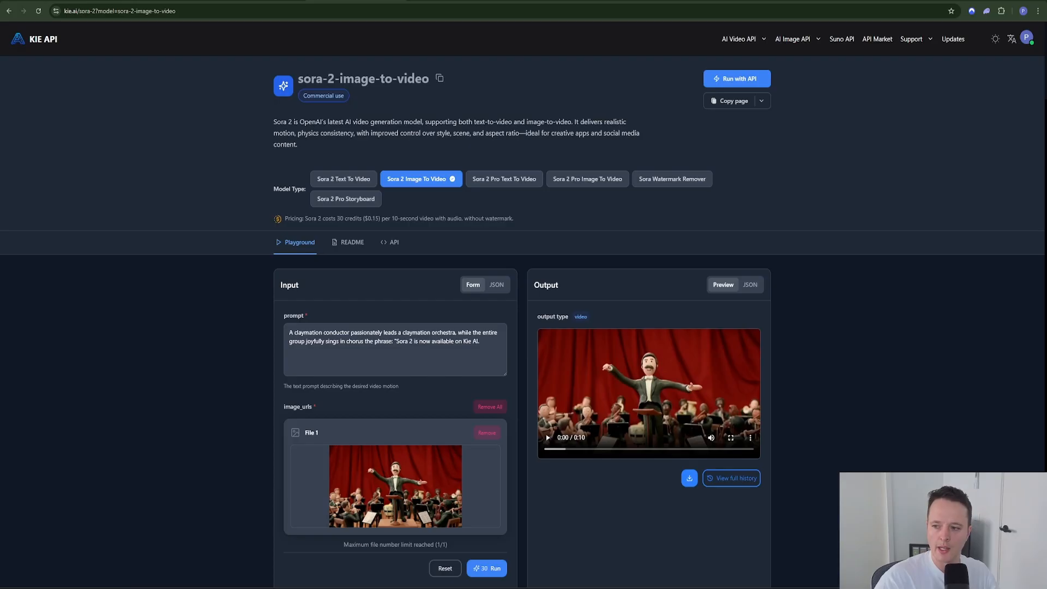
# Step: Paste in the coffee-cup prompt and remove the example input image
pyautogui.click(483, 352)
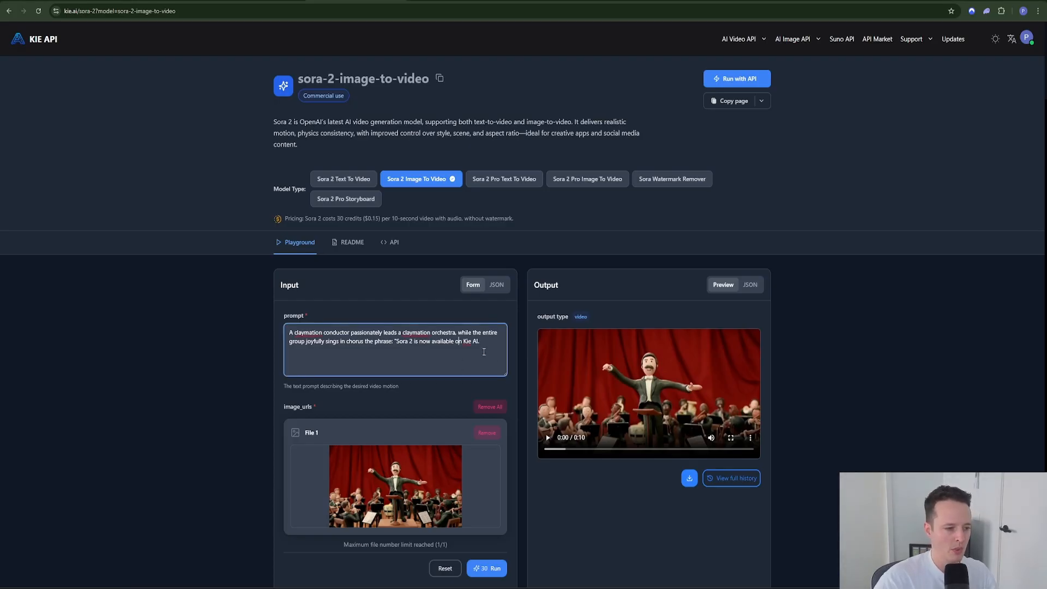
pyautogui.write('An young woman picks up the cup and holds it to the camera with the logo visible saying how Workflow automation coffee is the best')
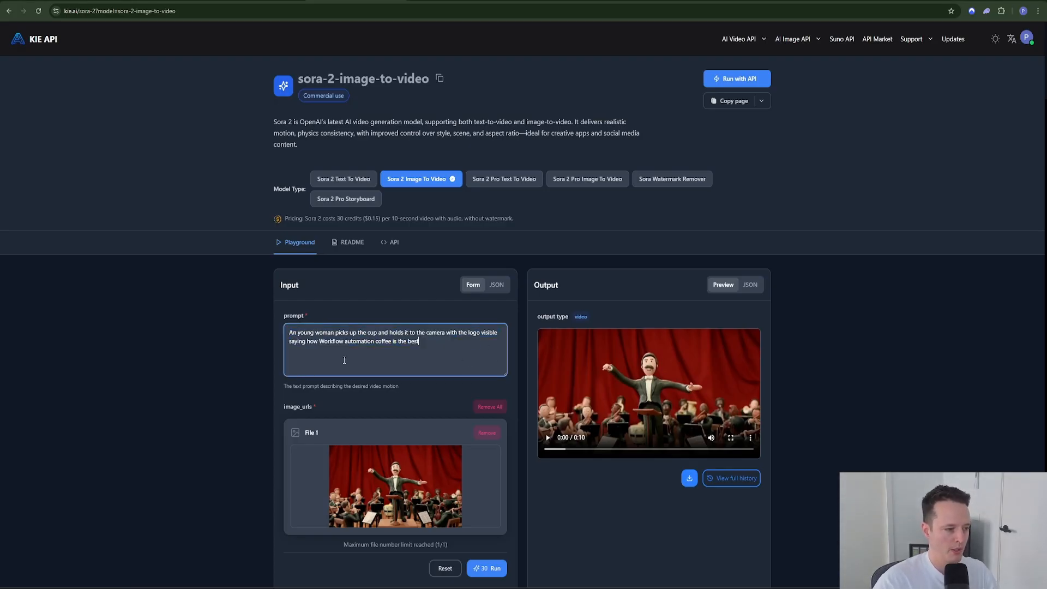
pyautogui.scroll(-1, 349, 382)
pyautogui.click(484, 388)
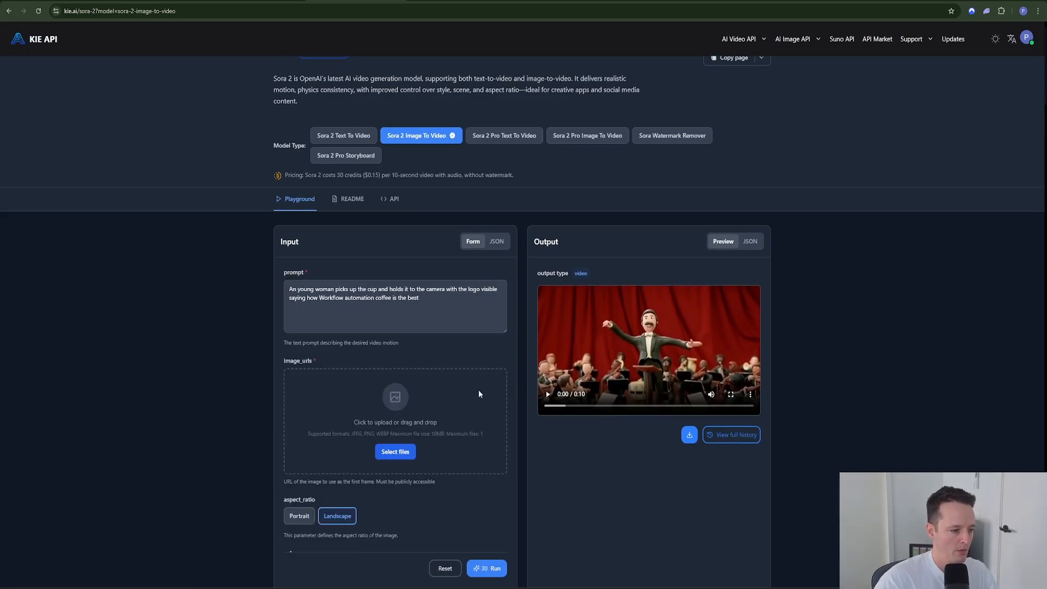
# Step: Upload the Gemini-generated image from Downloads, listing All Files, as the first frame
pyautogui.click(394, 452)
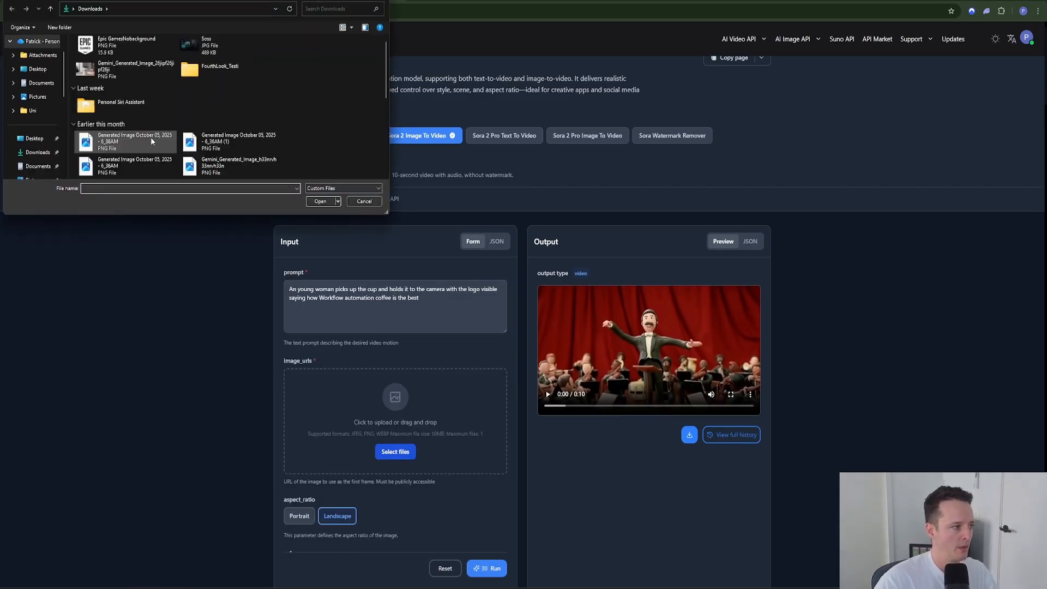
pyautogui.scroll(-1, 234, 131)
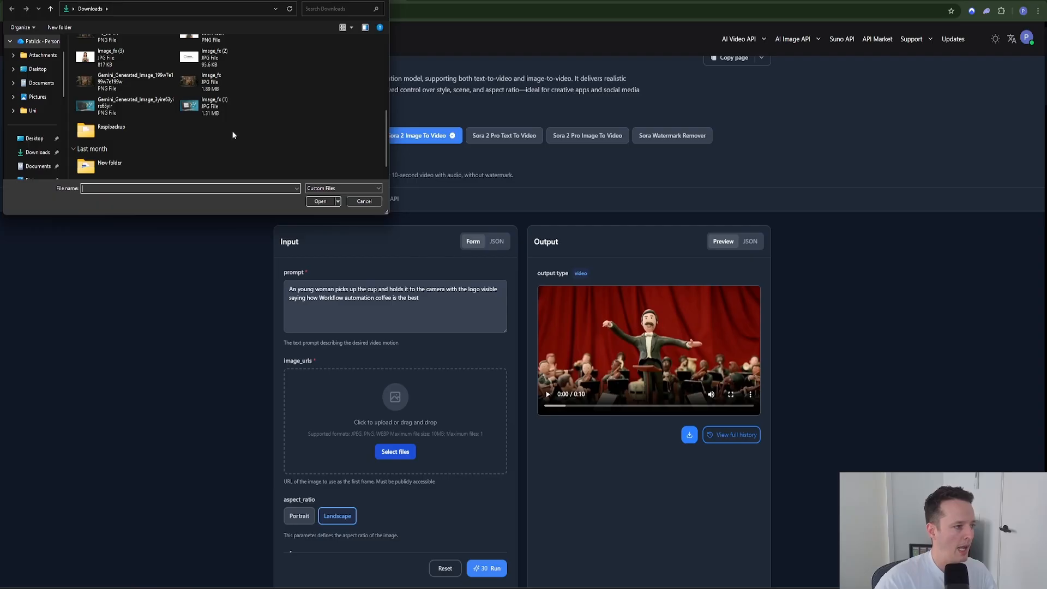
pyautogui.scroll(5, 185, 140)
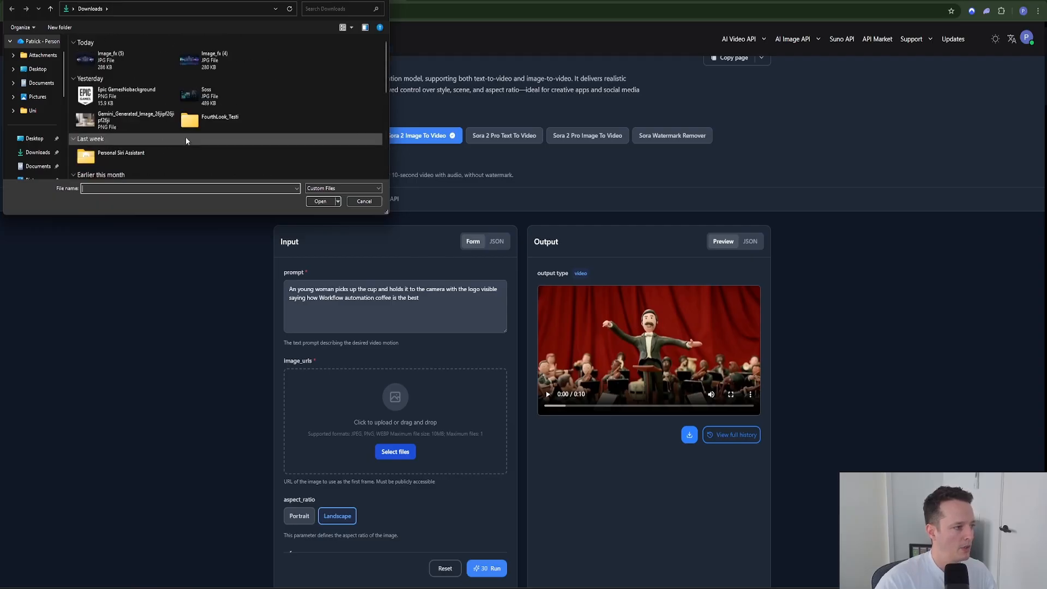
pyautogui.scroll(-6, 185, 141)
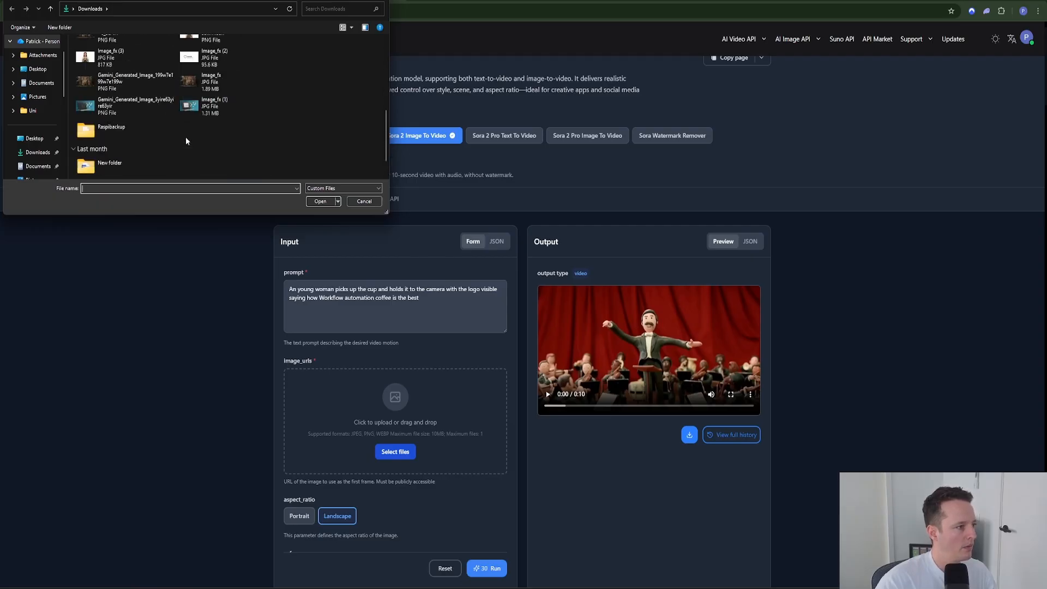
pyautogui.click(335, 188)
pyautogui.click(322, 200)
pyautogui.scroll(-3, 167, 112)
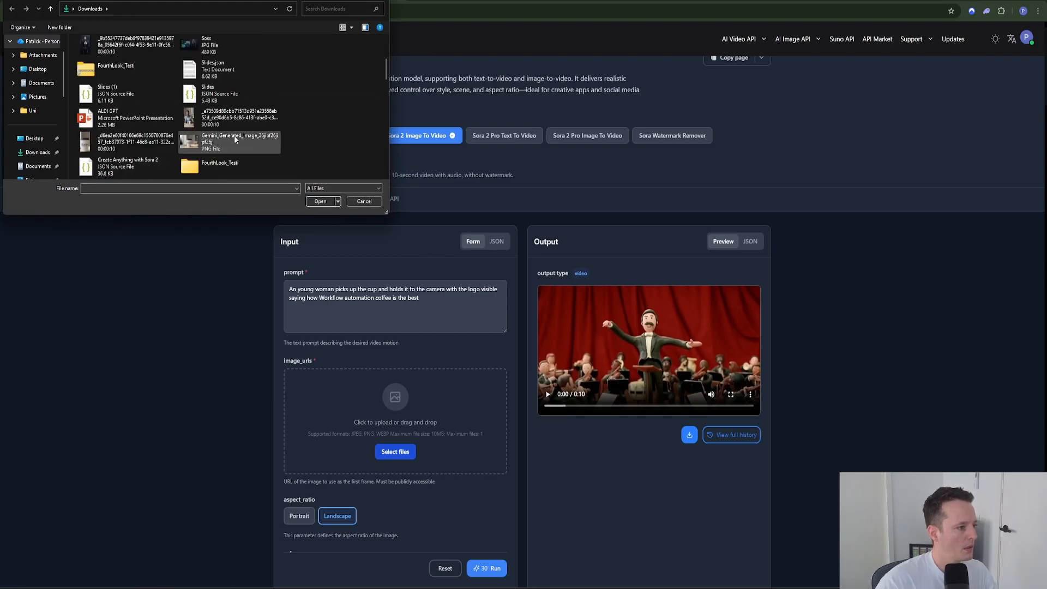
pyautogui.click(229, 144)
pyautogui.doubleClick(229, 147)
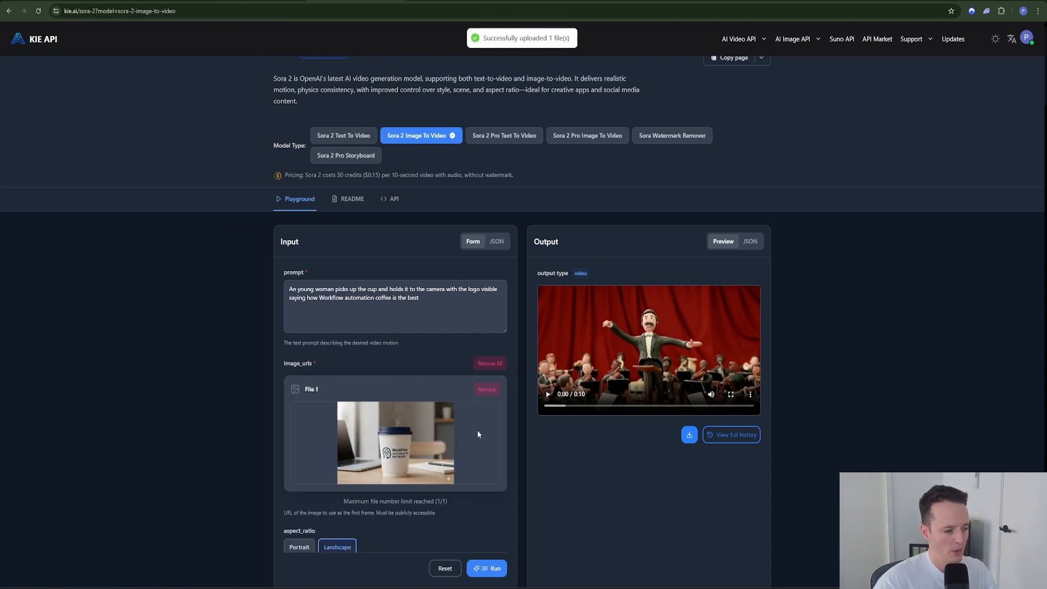
# Step: Review the request input as JSON, then go back to the n8n workflow
pyautogui.scroll(-2, 407, 398)
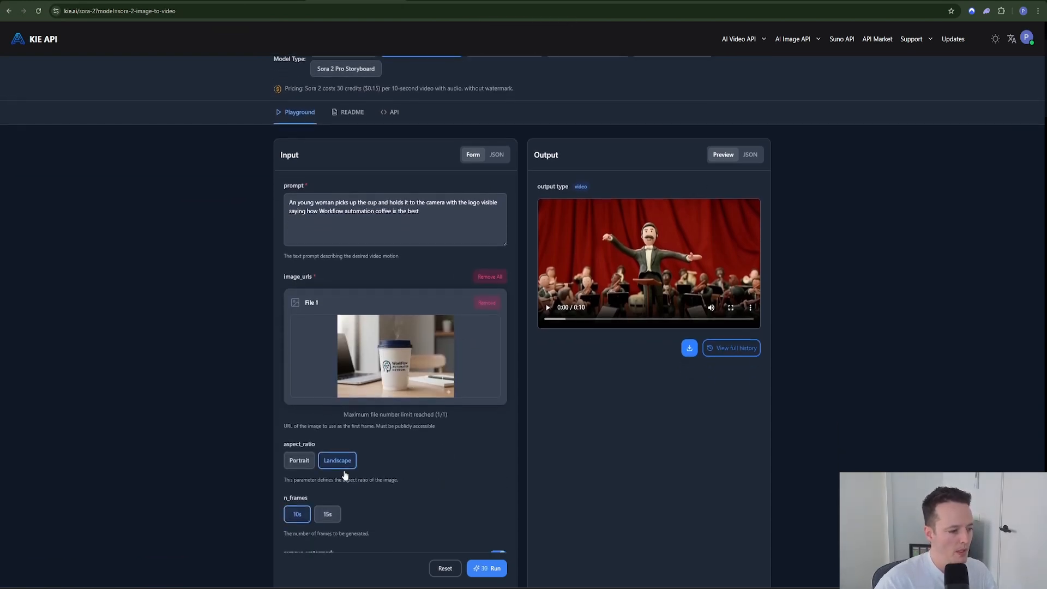
pyautogui.scroll(-1, 334, 465)
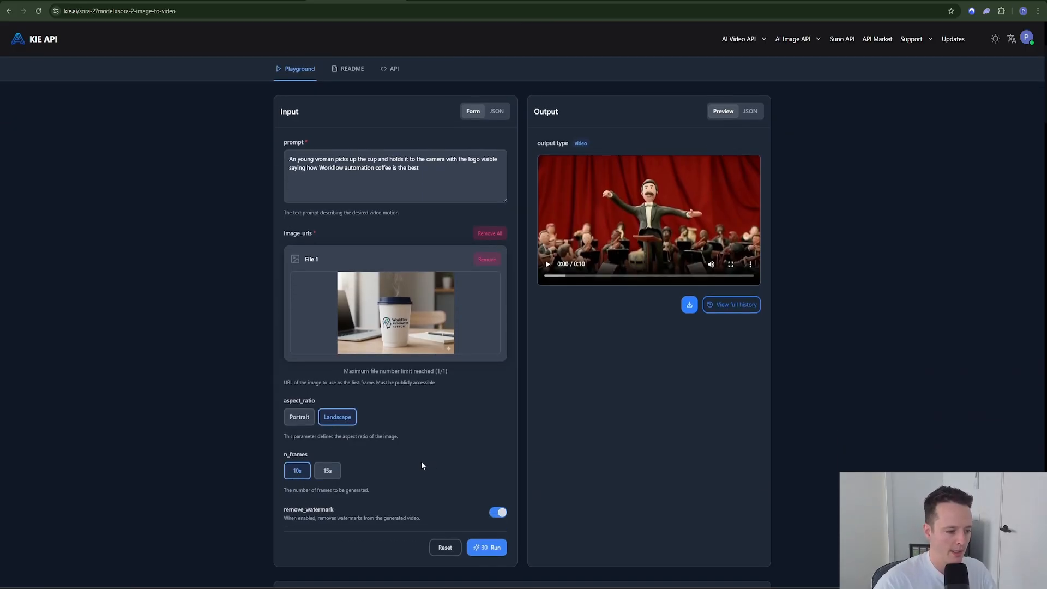
pyautogui.scroll(-1, 421, 460)
pyautogui.scroll(2, 344, 470)
pyautogui.scroll(-1, 349, 476)
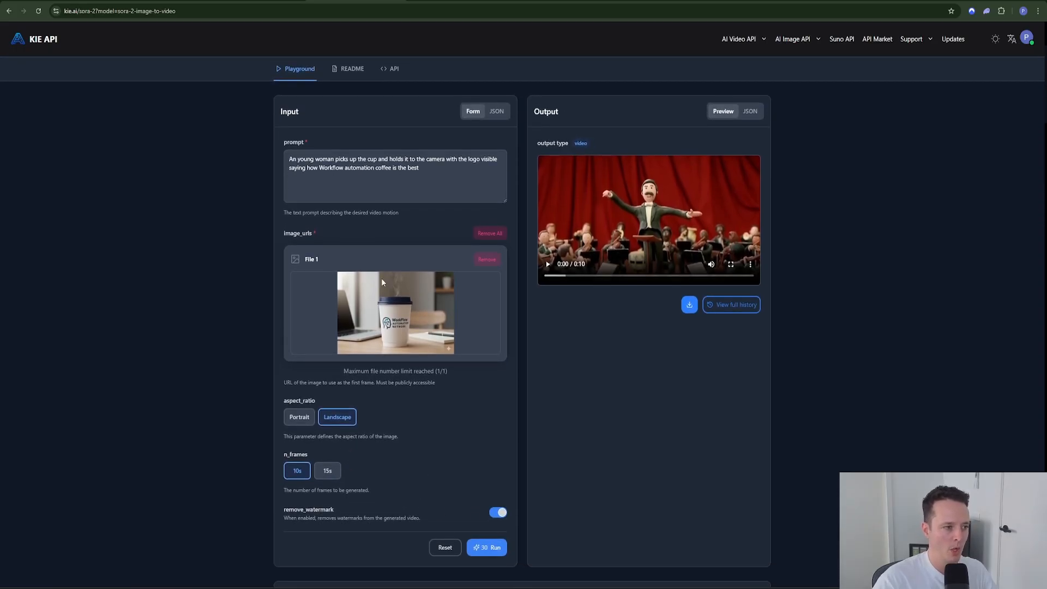
pyautogui.click(498, 113)
pyautogui.moveTo(330, 252); pyautogui.dragTo(283, 161)
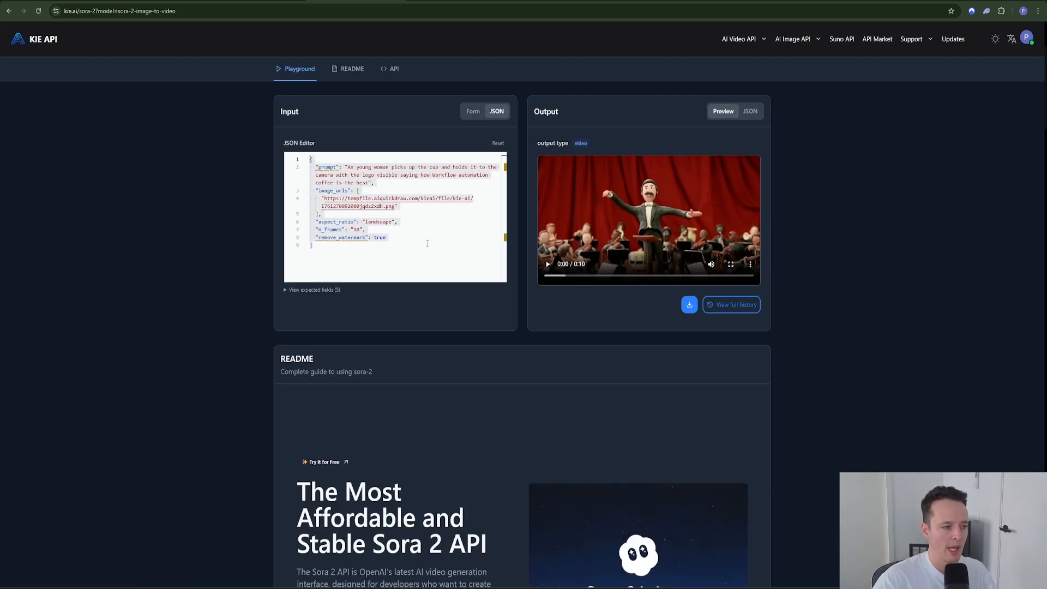
pyautogui.click(394, 264)
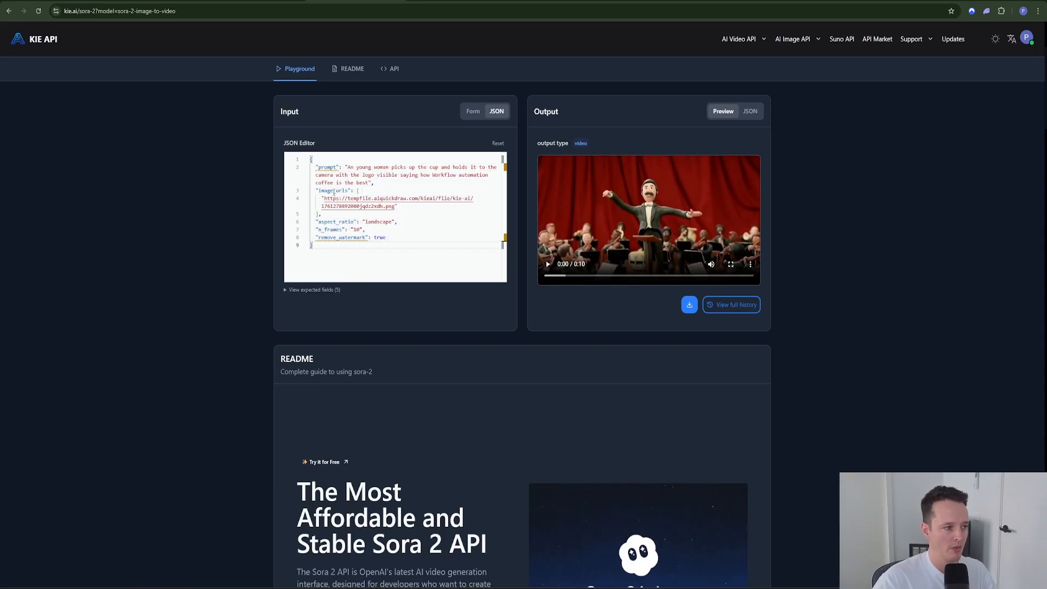
pyautogui.click(61, 1)
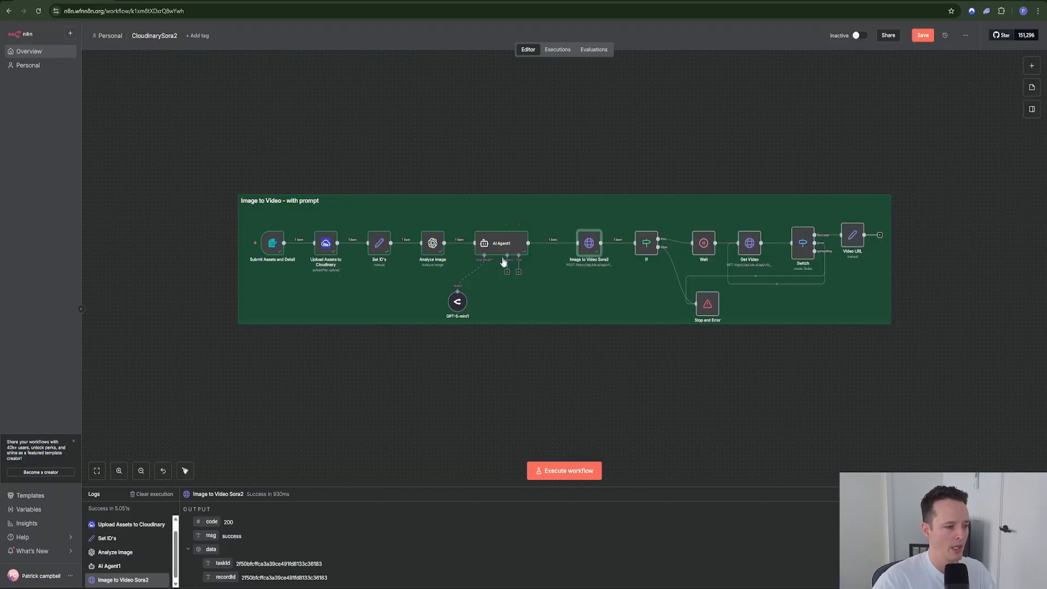
# Step: Inspect the callBackUrl line in the Image to Video Sora2 node's expanded JSON body
pyautogui.doubleClick(588, 243)
pyautogui.click(689, 429)
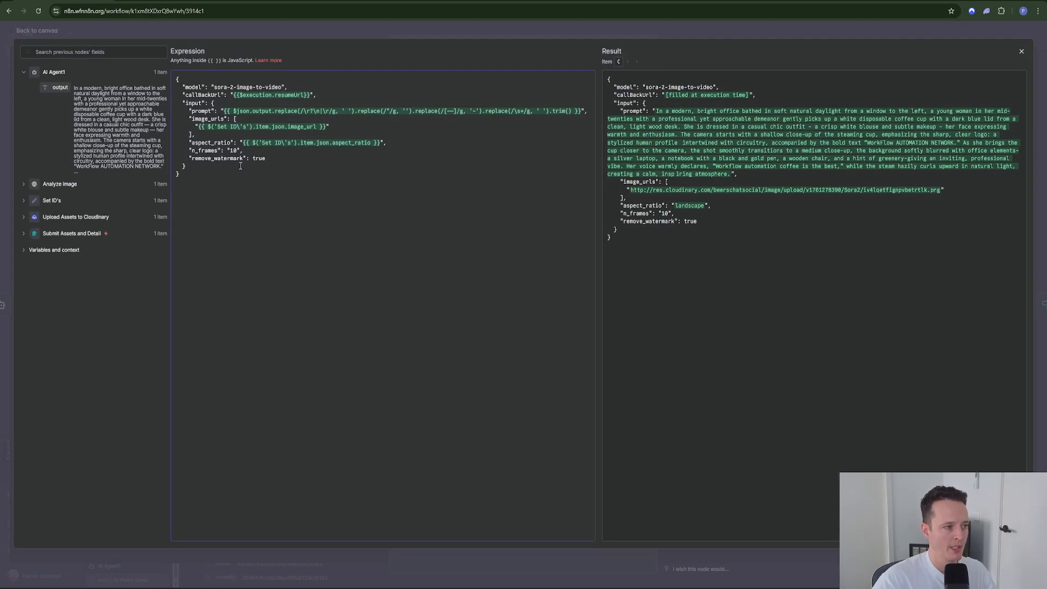
pyautogui.moveTo(182, 95); pyautogui.dragTo(316, 95)
pyautogui.click(364, 194)
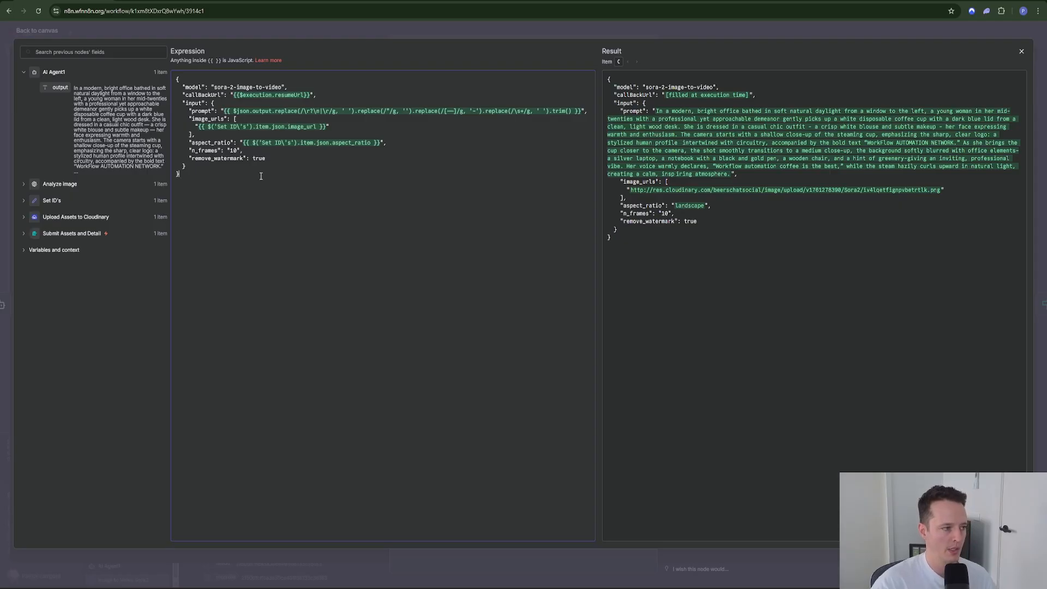
pyautogui.click(303, 36)
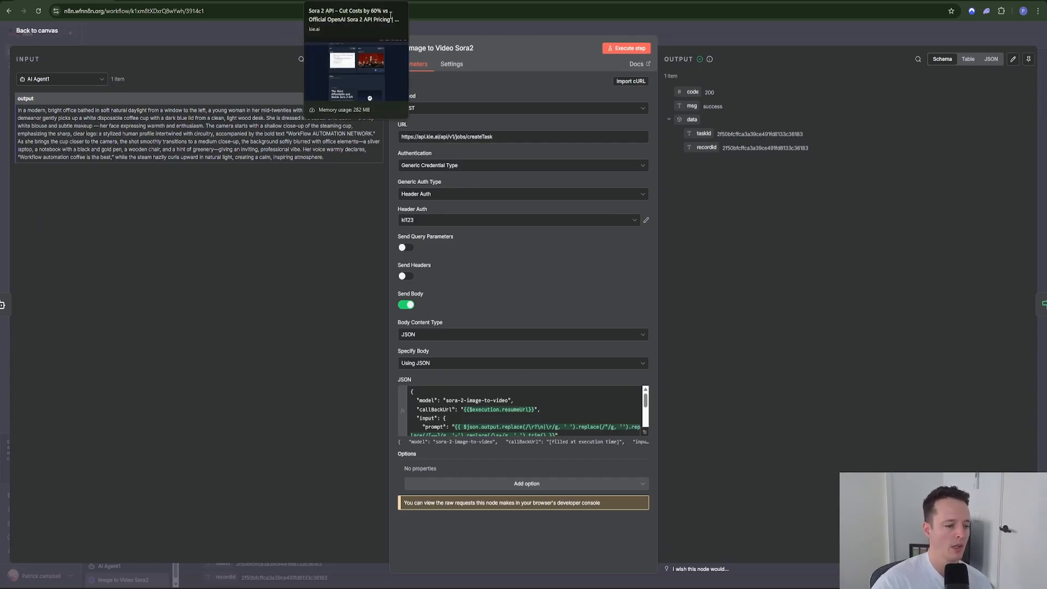
# Step: Return to the KIE sora-2-image-to-video playground and select its whole JSON request
pyautogui.scroll(-3, 553, 414)
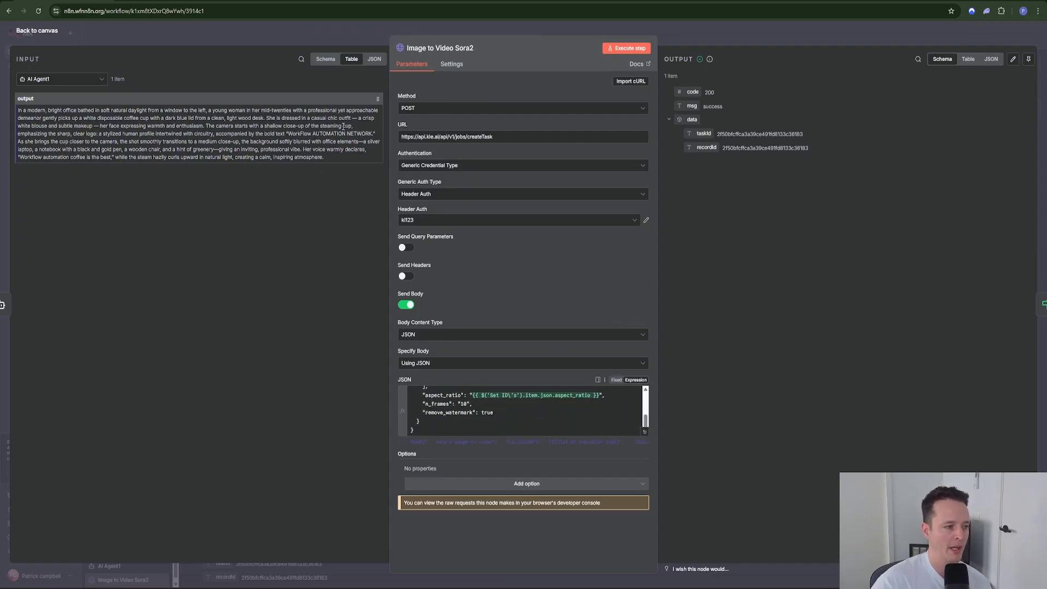
pyautogui.click(355, 1)
pyautogui.hotkey('ctrl', 'a')
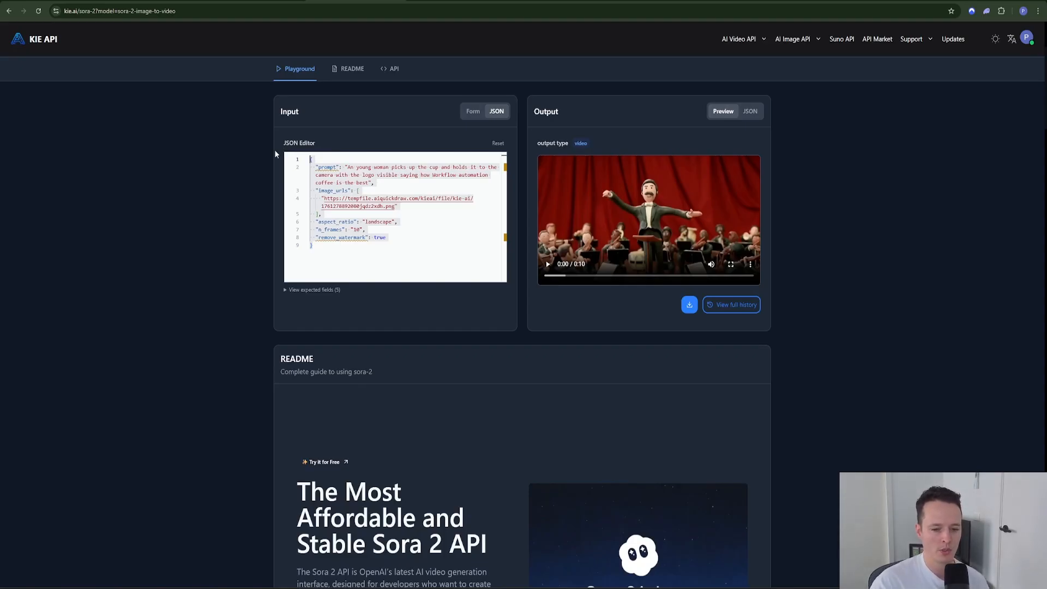
# Step: Open the Sora 2 API documentation and scroll to the Root Level Parameters
pyautogui.click(217, 195)
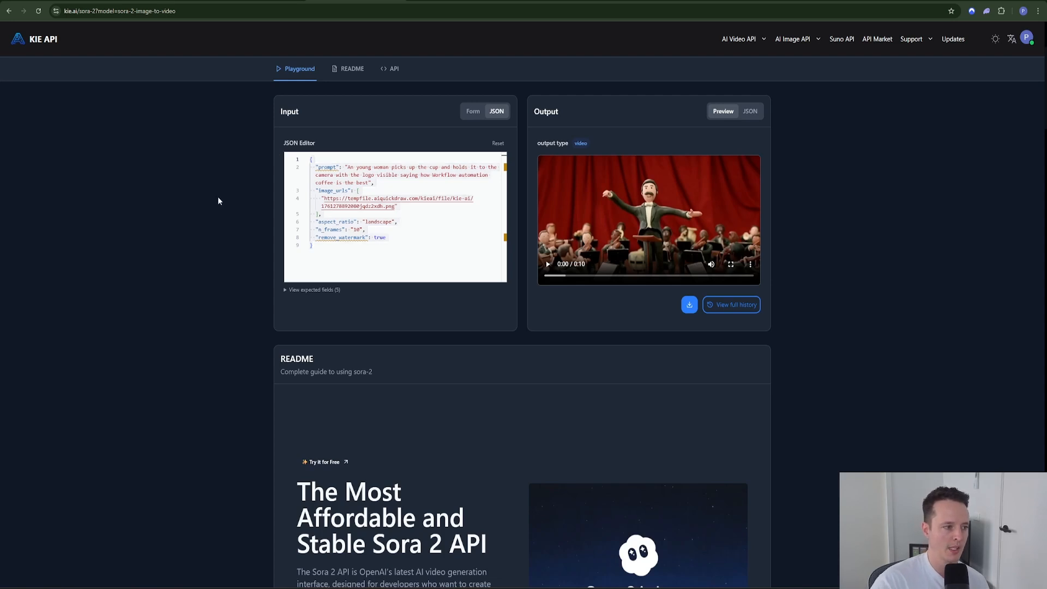
pyautogui.scroll(2, 237, 249)
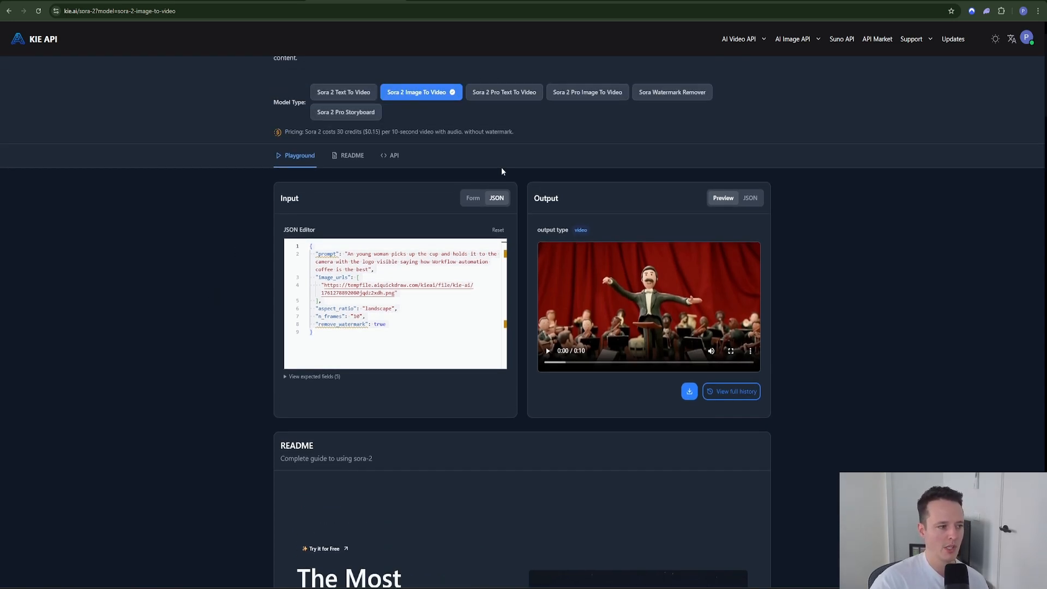
pyautogui.click(392, 156)
pyautogui.scroll(2, 522, 194)
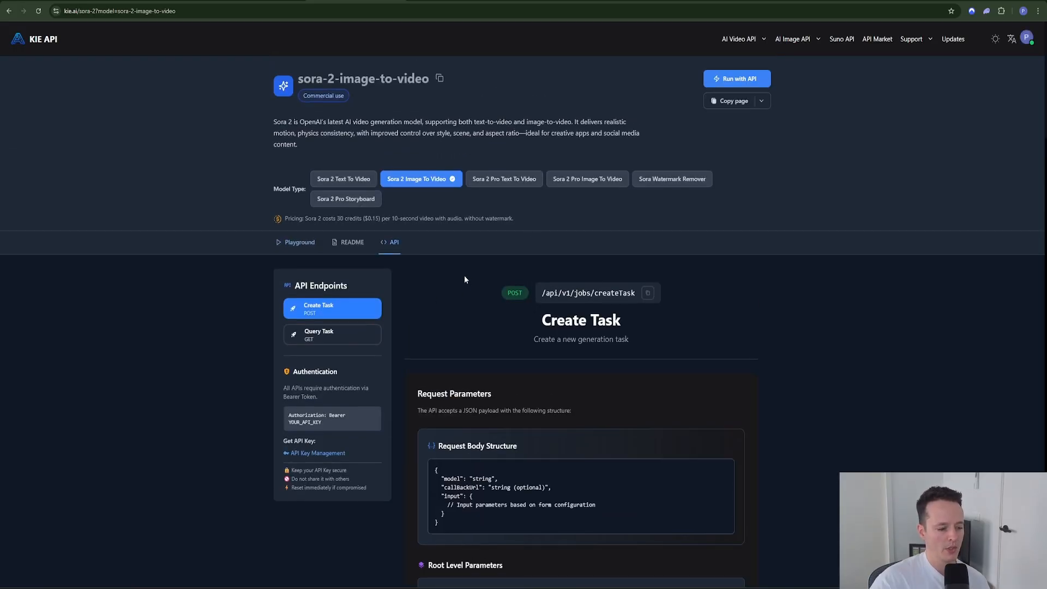
pyautogui.scroll(-1, 462, 279)
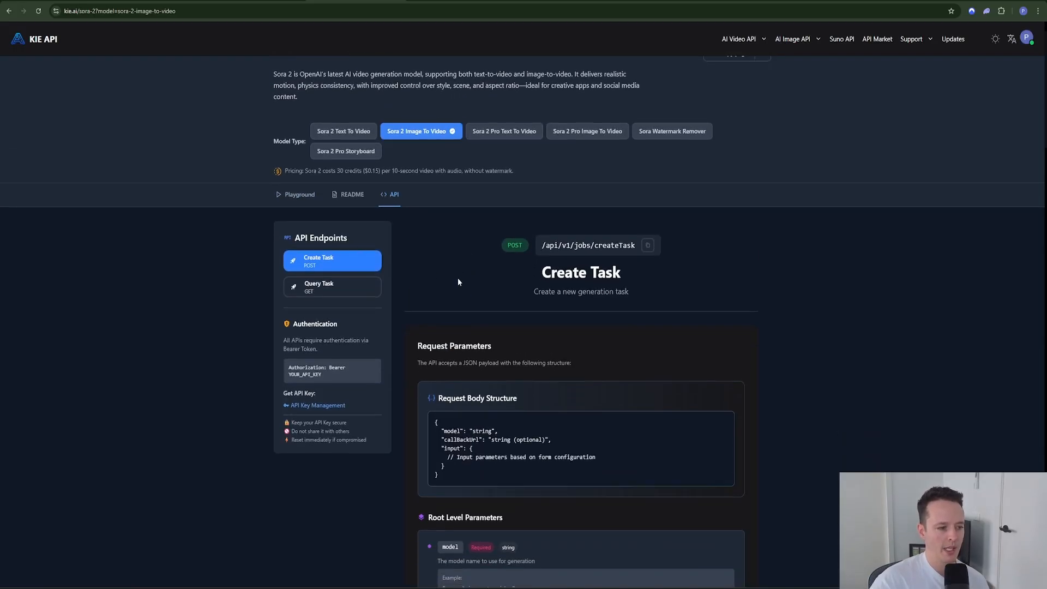
pyautogui.scroll(-7, 457, 276)
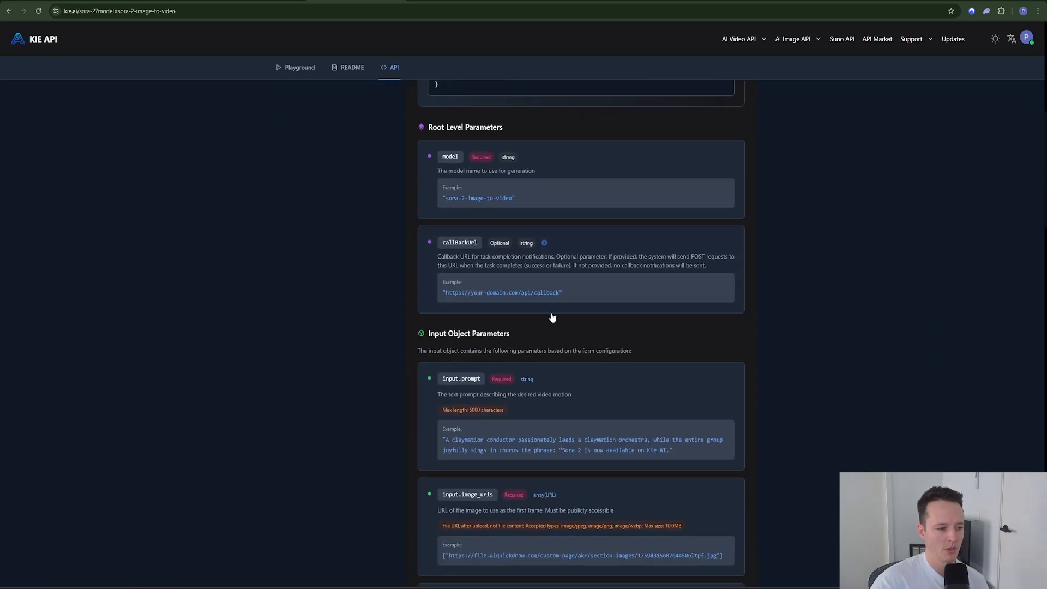
pyautogui.scroll(-2, 550, 319)
pyautogui.scroll(5, 502, 304)
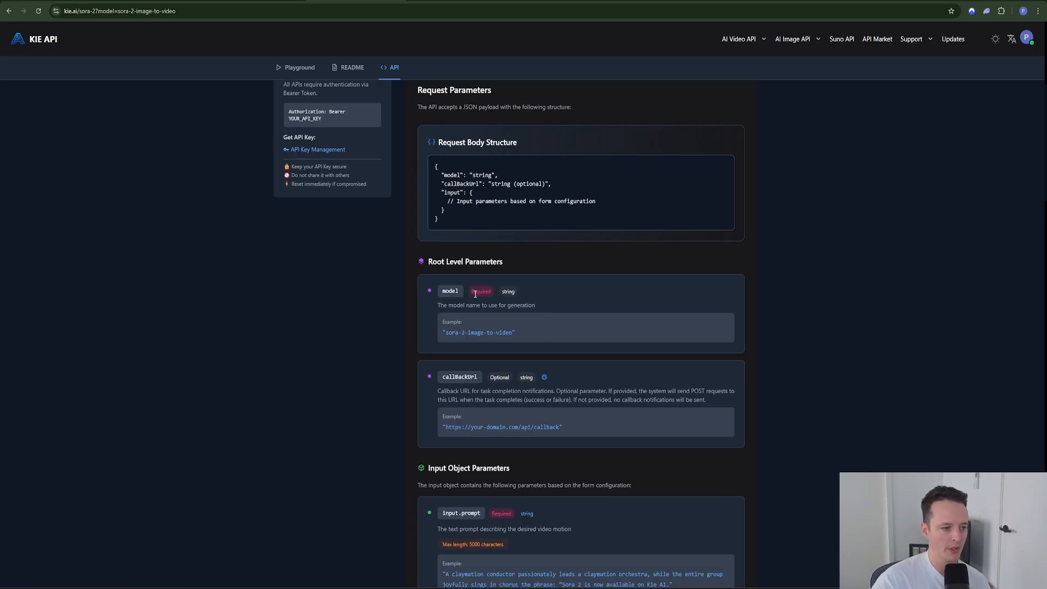
pyautogui.scroll(-2, 475, 294)
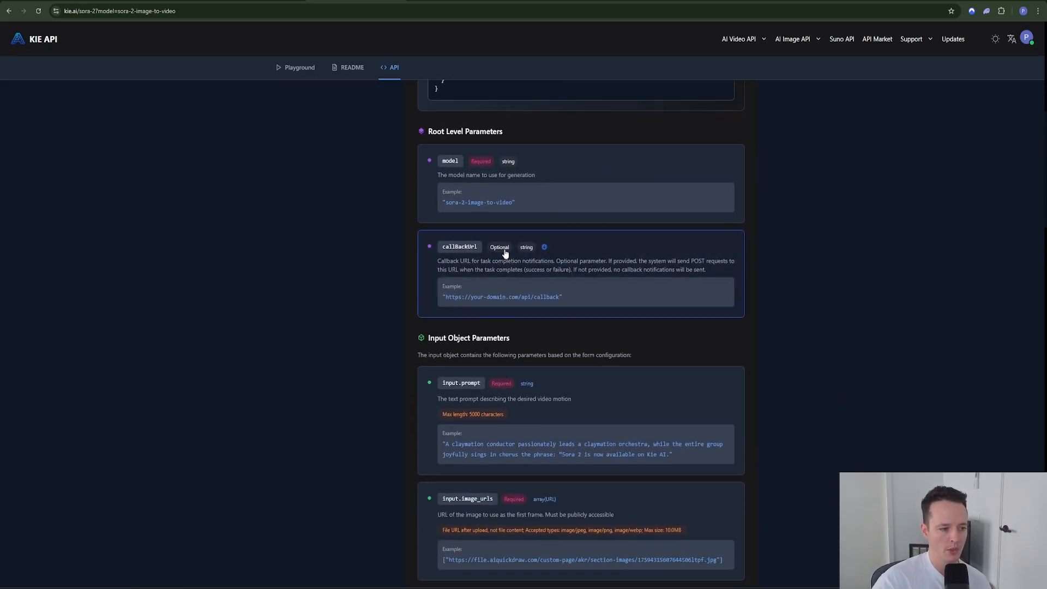
pyautogui.scroll(2, 497, 283)
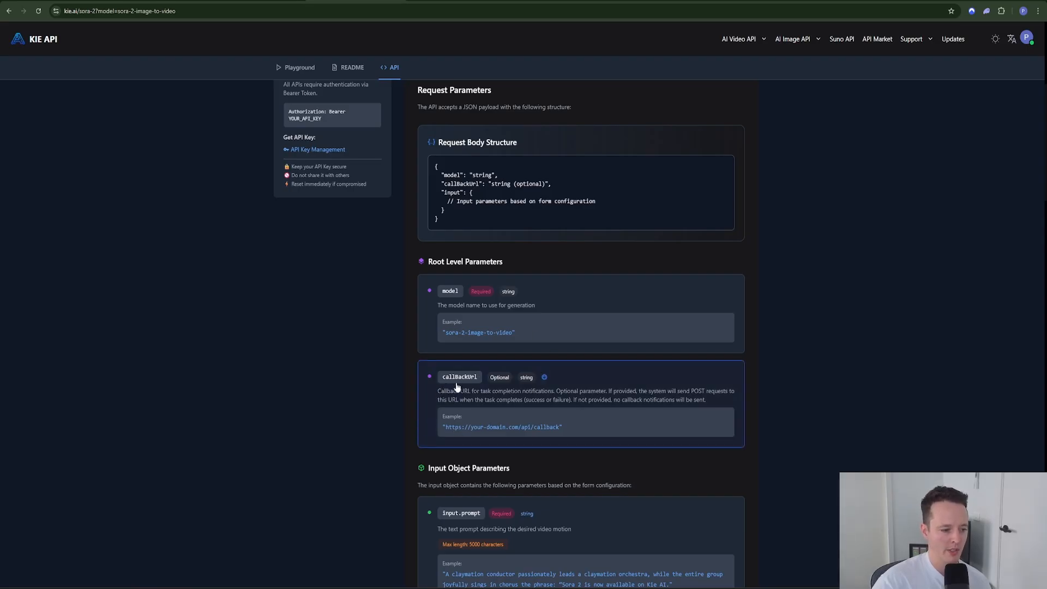
# Step: Highlight callBackUrl's 'string (optional)' type in the Request Body Structure
pyautogui.moveTo(439, 184); pyautogui.dragTo(559, 185)
pyautogui.moveTo(490, 184); pyautogui.dragTo(515, 185)
pyautogui.moveTo(543, 184); pyautogui.dragTo(545, 186)
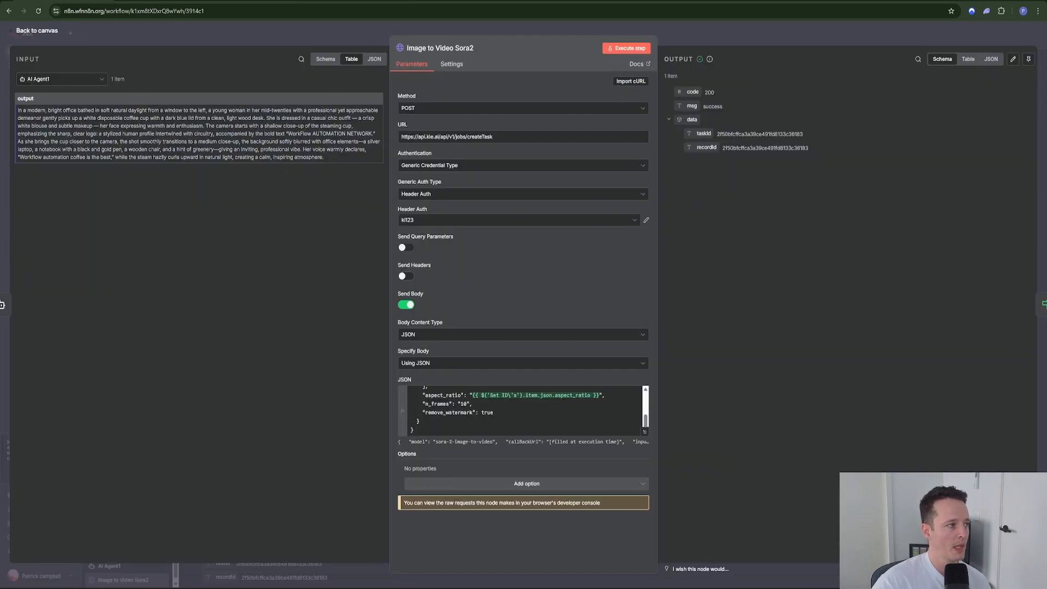
# Step: Compare the Sora2 body's callBackUrl resume URL expression with its resolved value
pyautogui.click(644, 431)
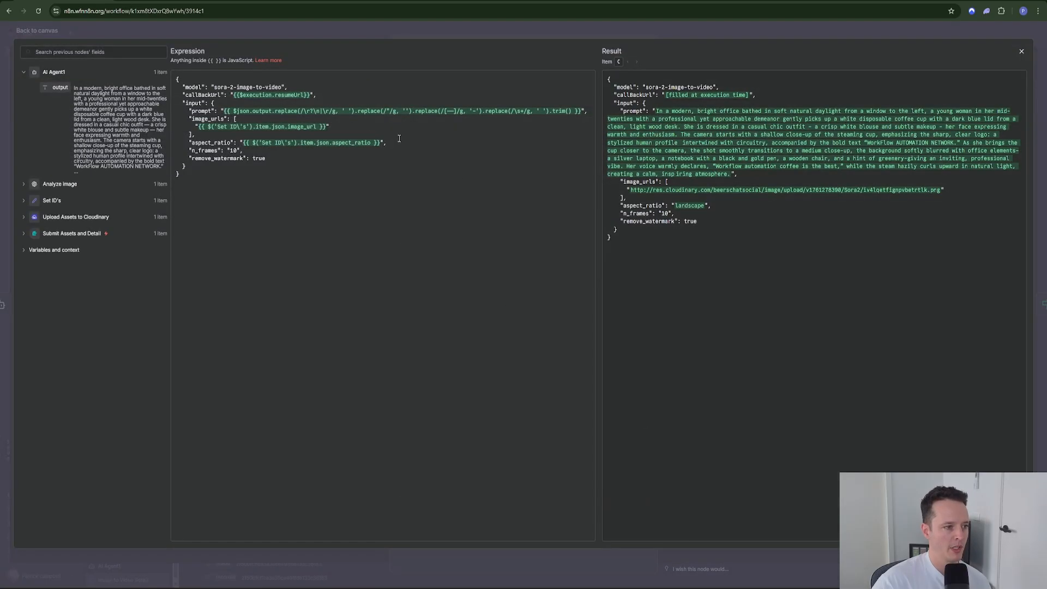
pyautogui.moveTo(311, 96); pyautogui.dragTo(235, 95)
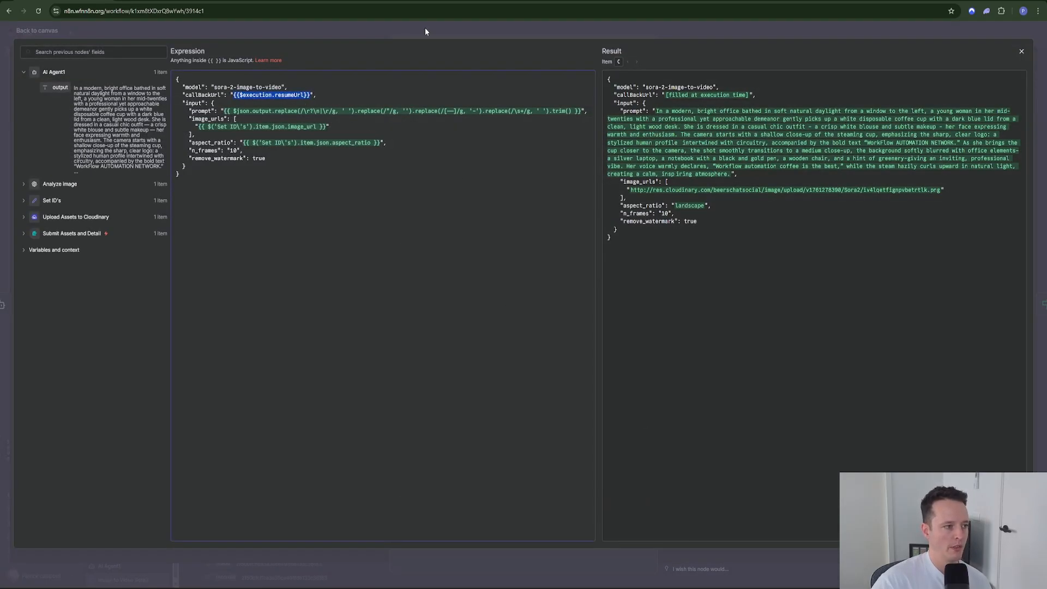
pyautogui.moveTo(666, 96); pyautogui.dragTo(740, 96)
pyautogui.click(677, 34)
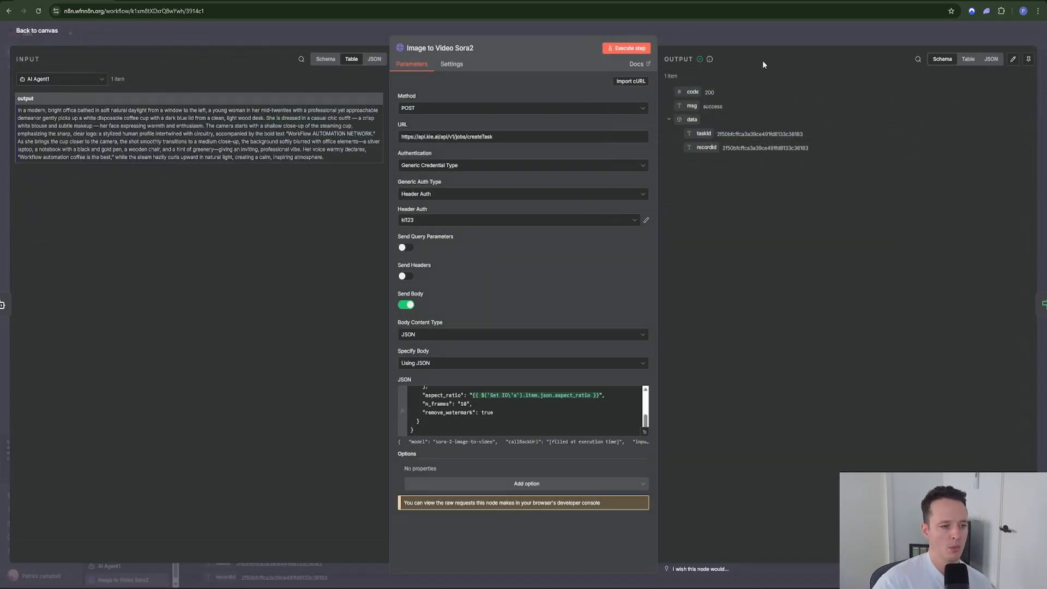
# Step: Execute the If node that checks msg equals success
pyautogui.click(751, 35)
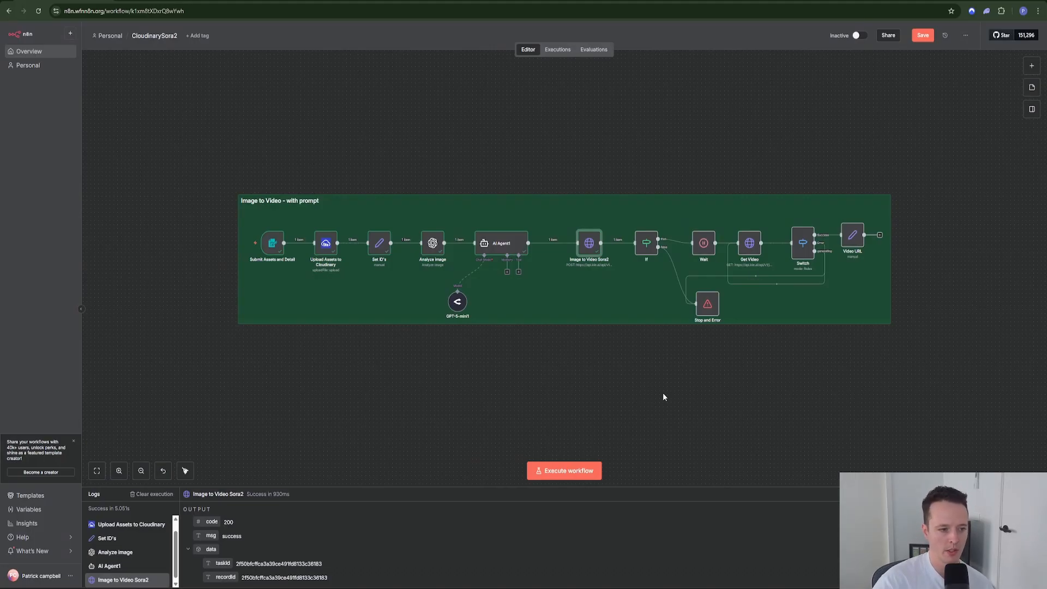
pyautogui.doubleClick(646, 246)
pyautogui.click(641, 53)
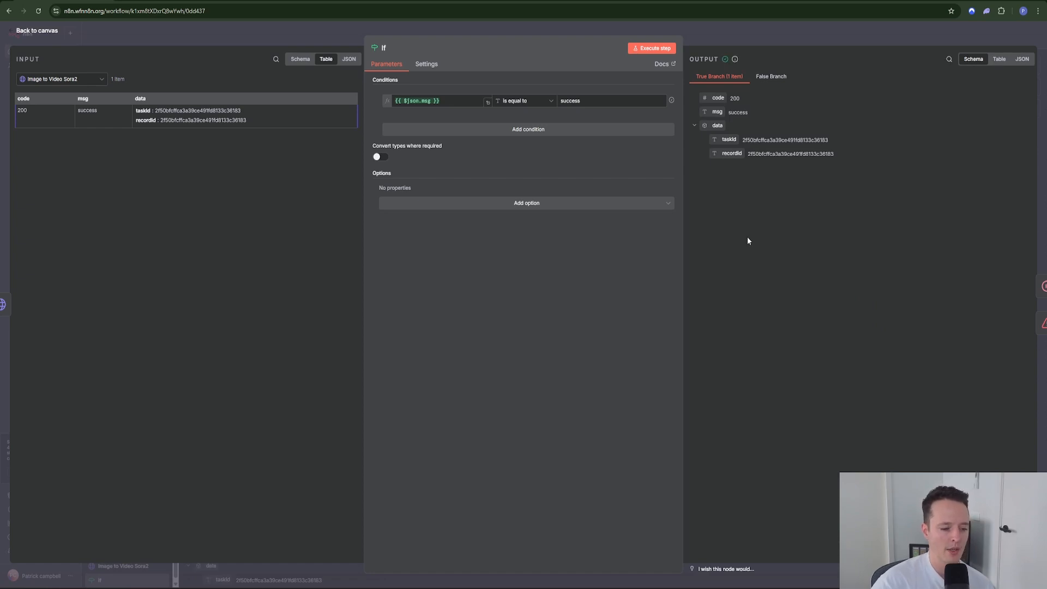
# Step: Leave the If node, with one item on its True Branch, back to the canvas
pyautogui.click(700, 33)
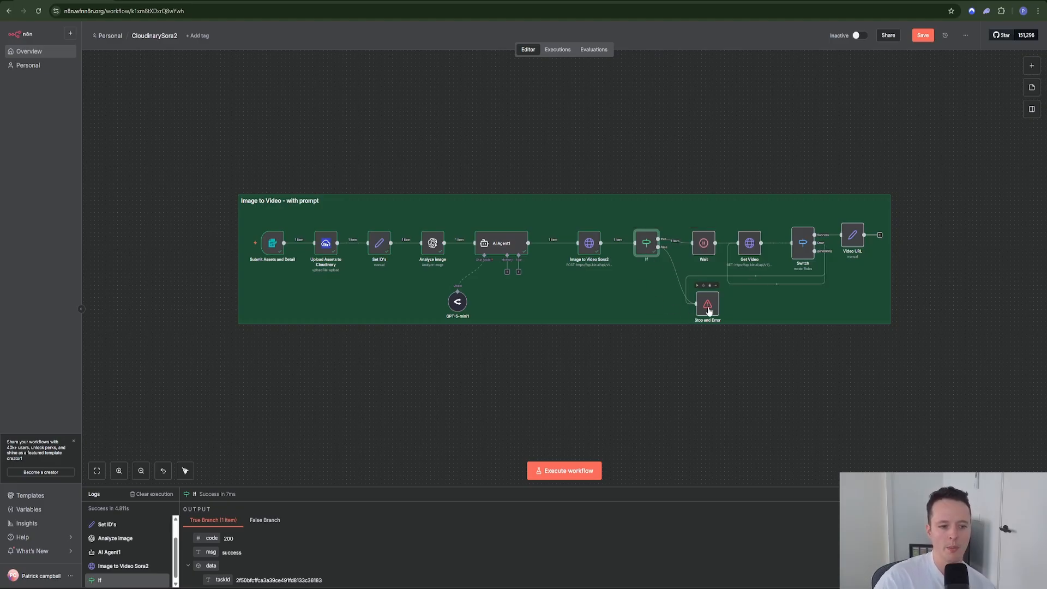
# Step: Nudge the Stop and Error node slightly right on the canvas
pyautogui.moveTo(709, 310); pyautogui.dragTo(721, 312)
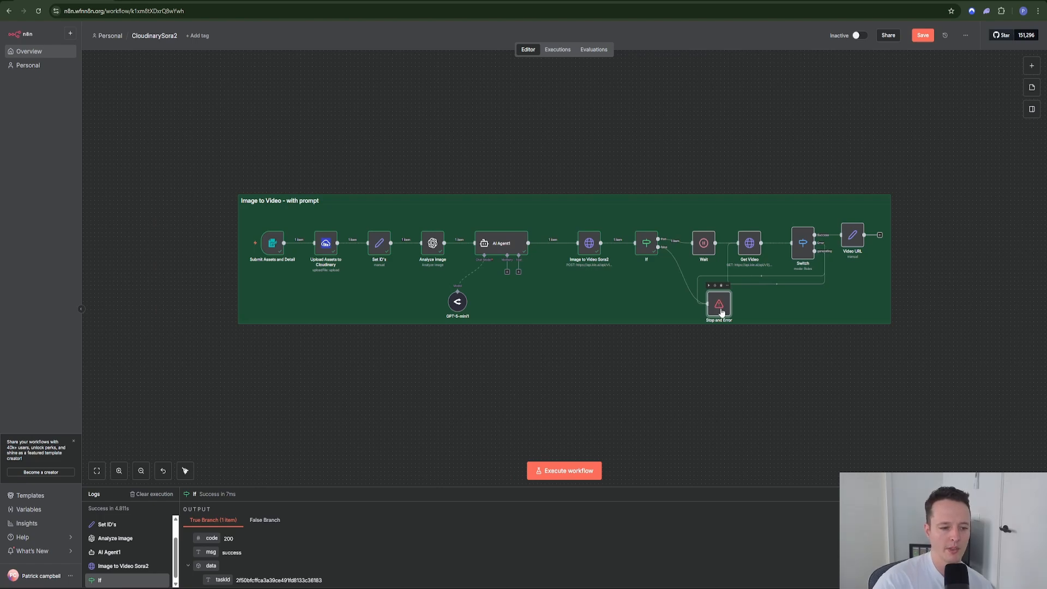
pyautogui.doubleClick(703, 243)
pyautogui.click(436, 94)
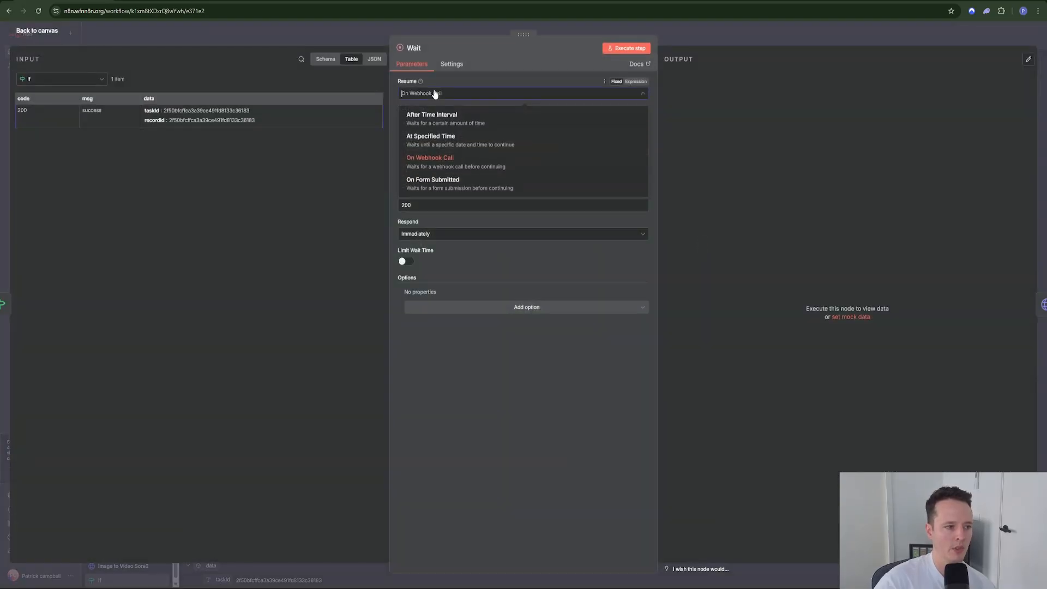
pyautogui.click(432, 169)
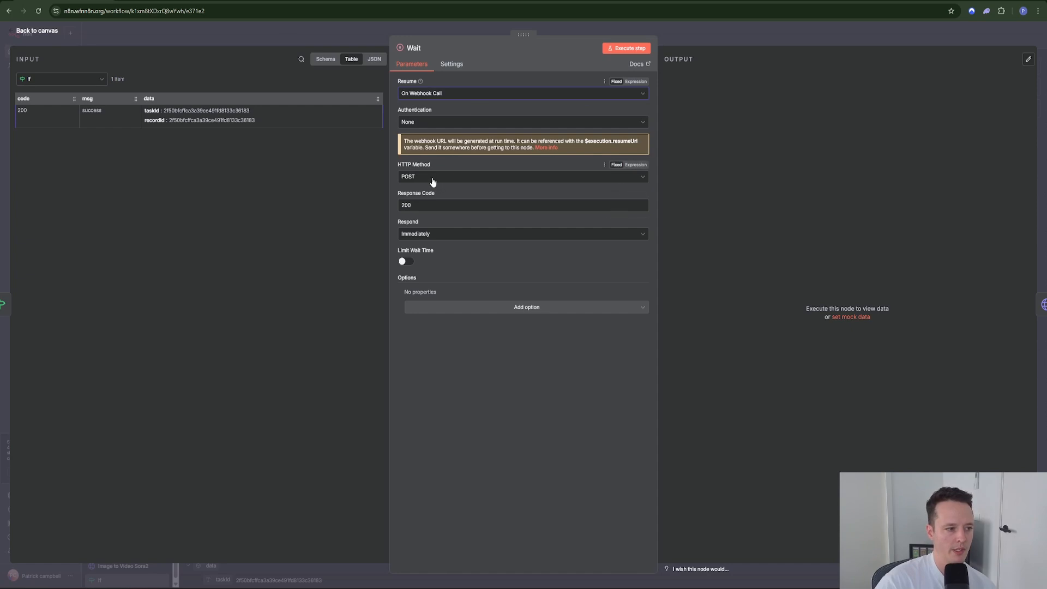
pyautogui.click(688, 27)
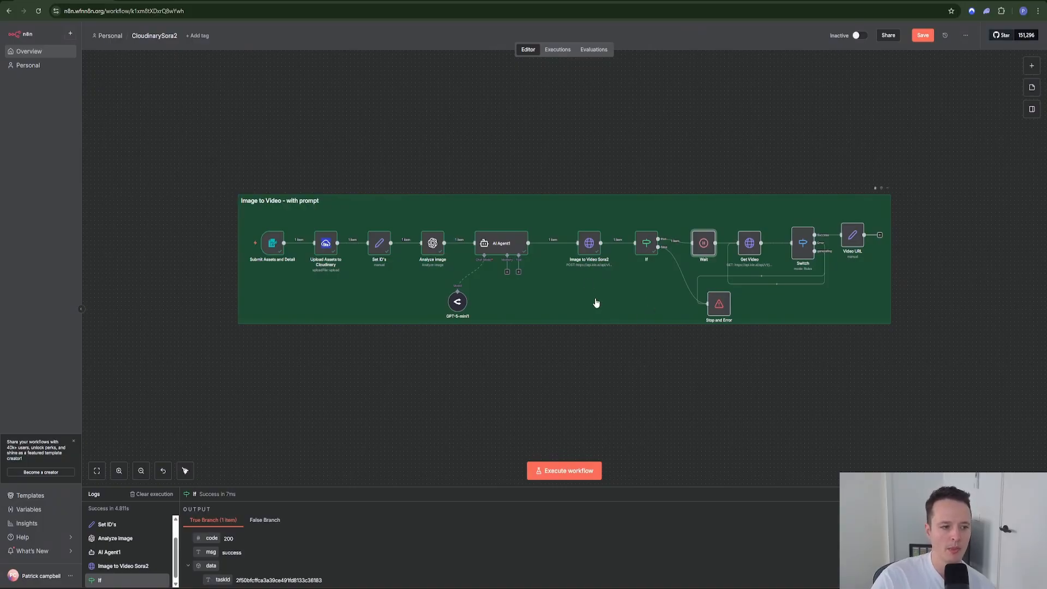
pyautogui.doubleClick(588, 244)
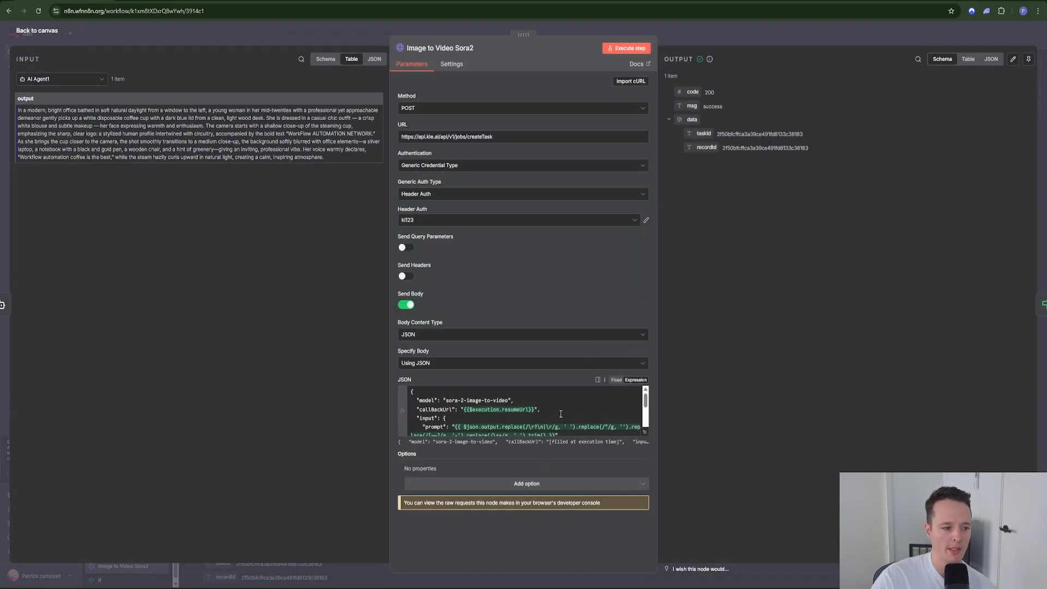
pyautogui.click(645, 432)
pyautogui.moveTo(312, 94); pyautogui.dragTo(182, 95)
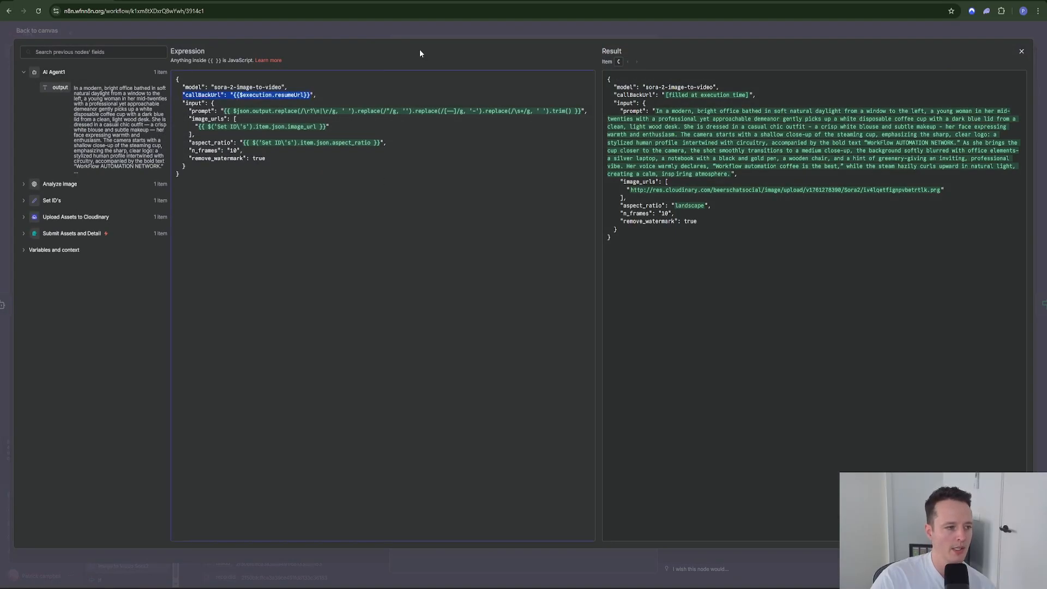
pyautogui.click(427, 32)
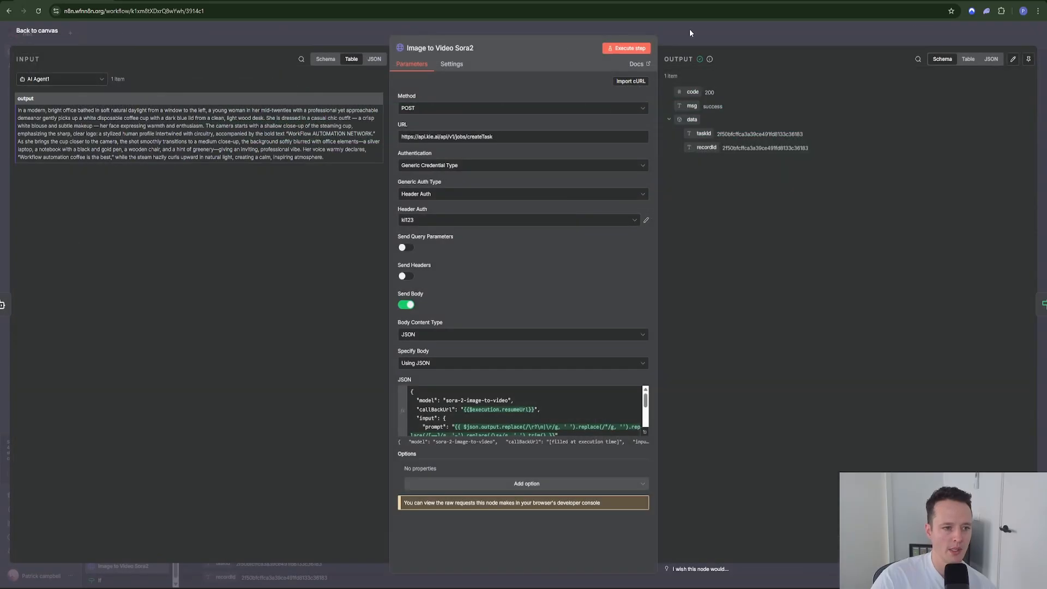
pyautogui.click(689, 29)
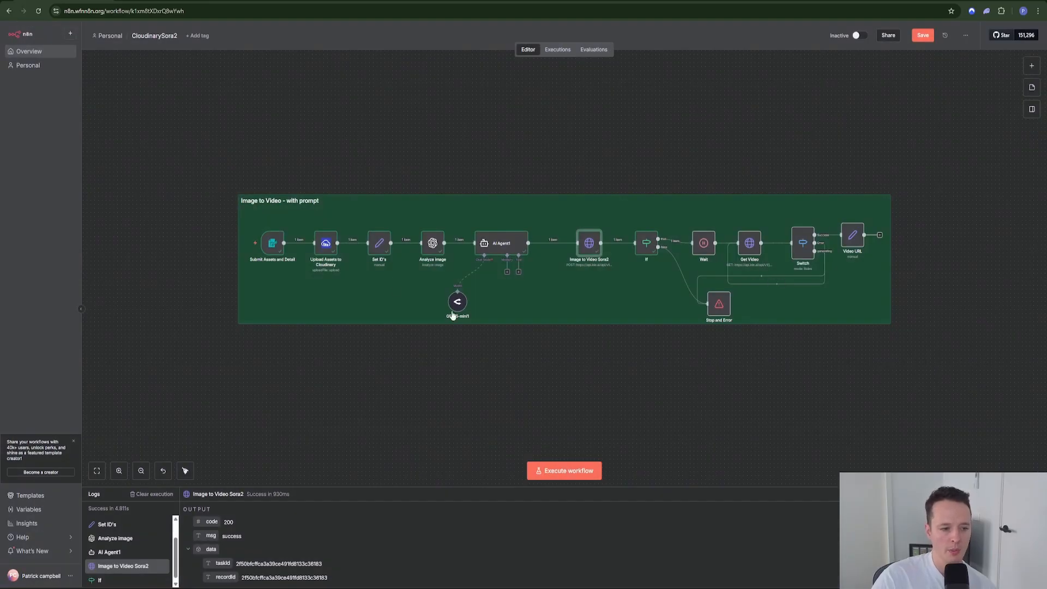
# Step: Deactivate the Wait node from its right-click menu
pyautogui.rightClick(702, 253)
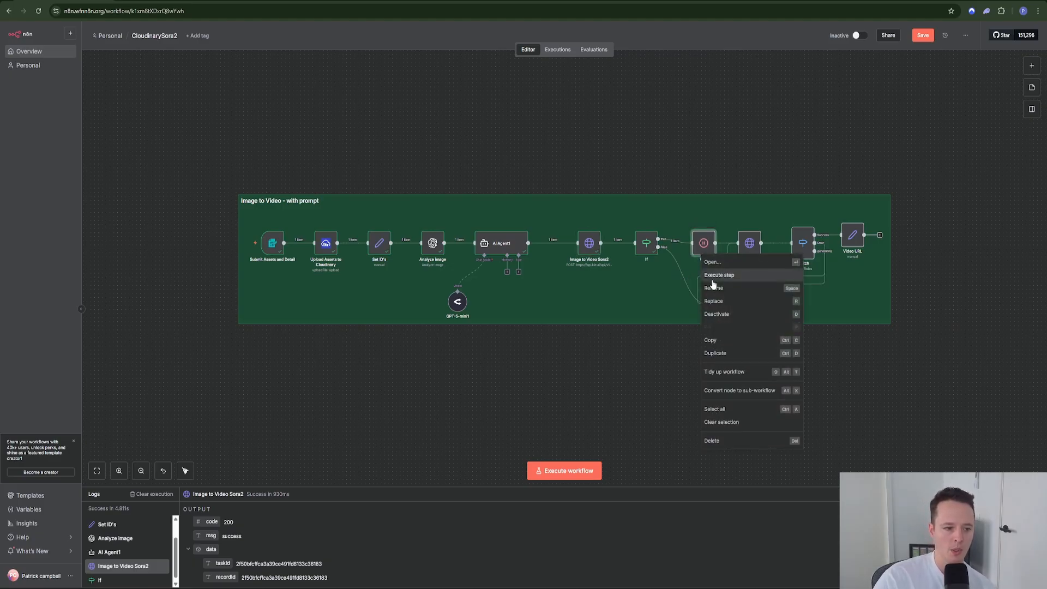
pyautogui.click(712, 271)
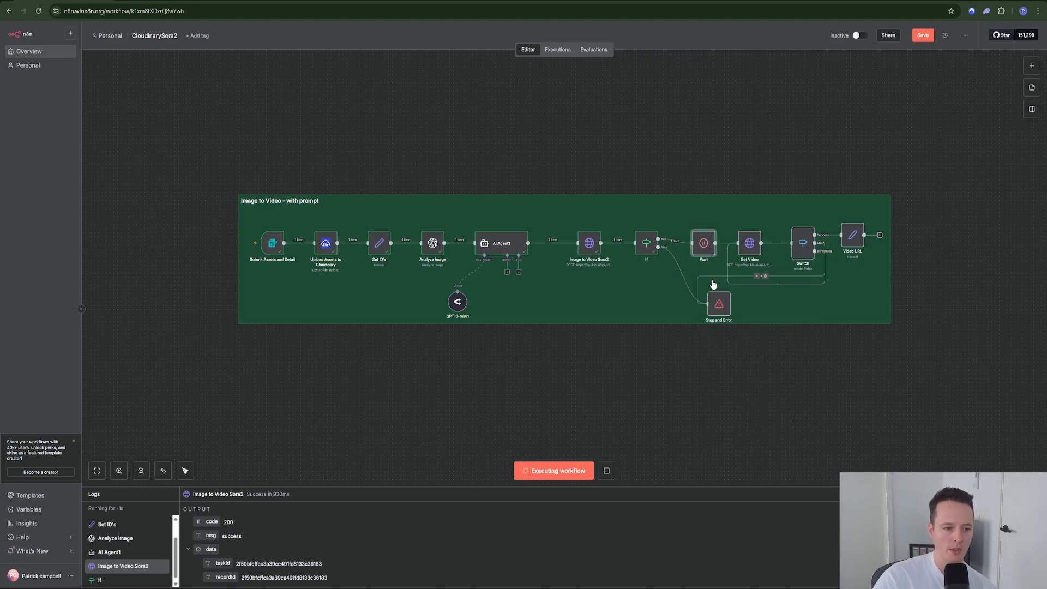
pyautogui.rightClick(708, 250)
pyautogui.click(725, 303)
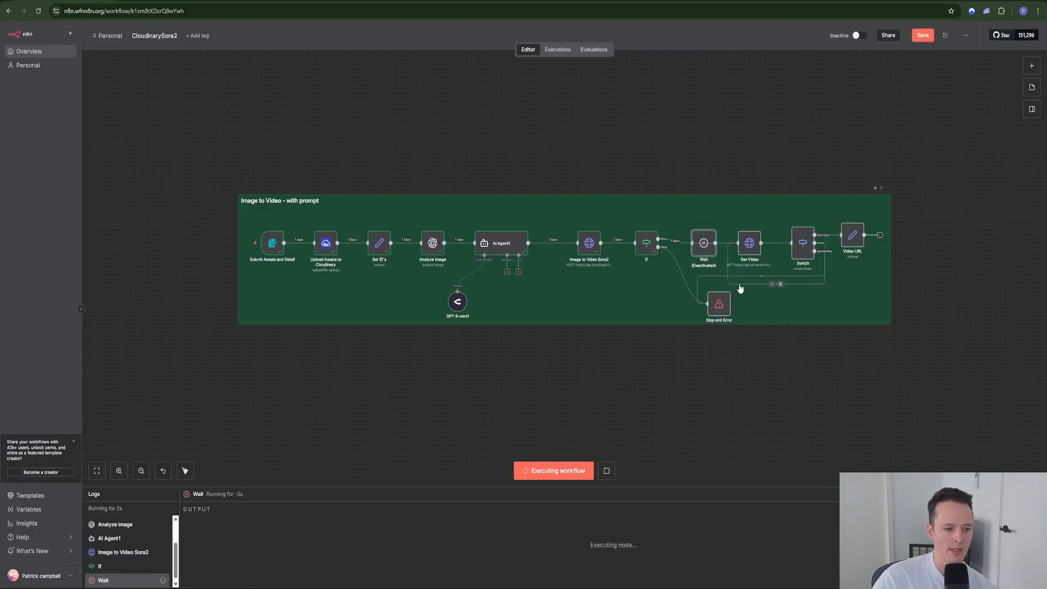
# Step: Pin the output data of the six nodes from Submit Assets through Image to Video Sora2
pyautogui.moveTo(211, 175); pyautogui.dragTo(651, 319)
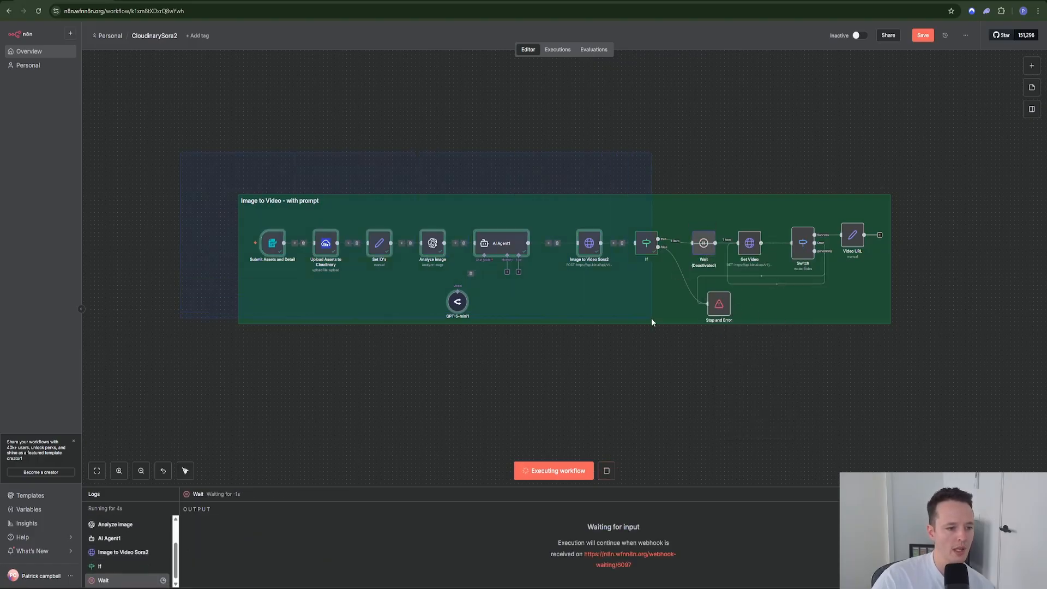
pyautogui.rightClick(596, 261)
pyautogui.click(260, 178)
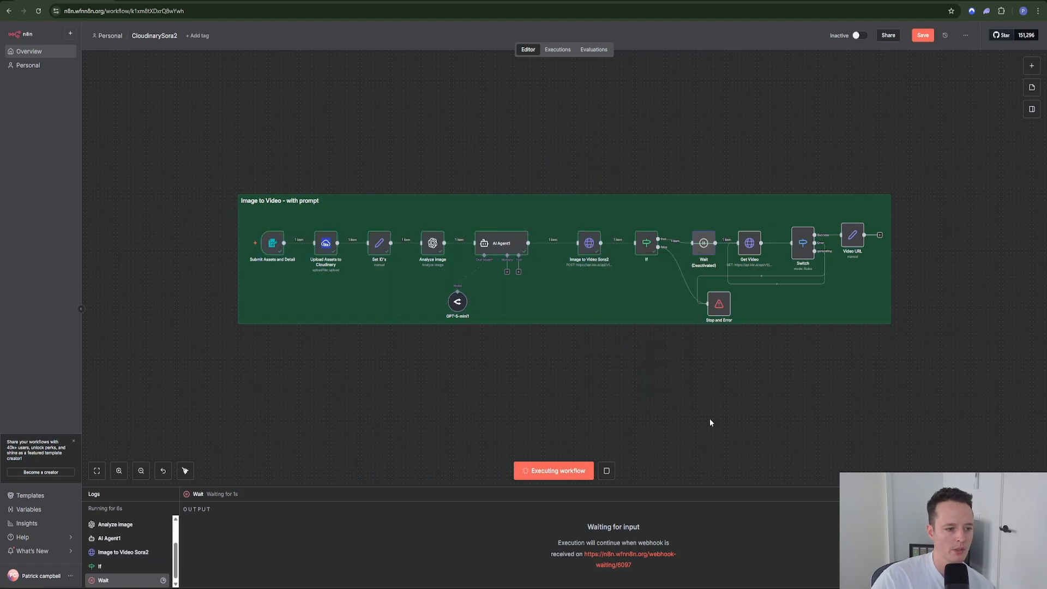
pyautogui.moveTo(176, 151); pyautogui.dragTo(605, 267)
pyautogui.rightClick(589, 252)
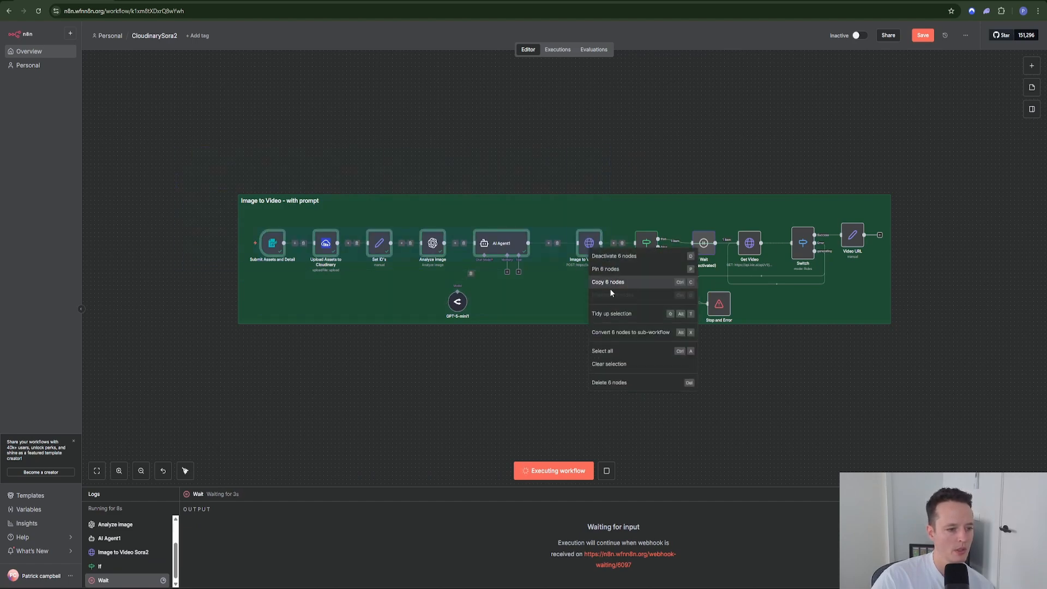
pyautogui.click(641, 269)
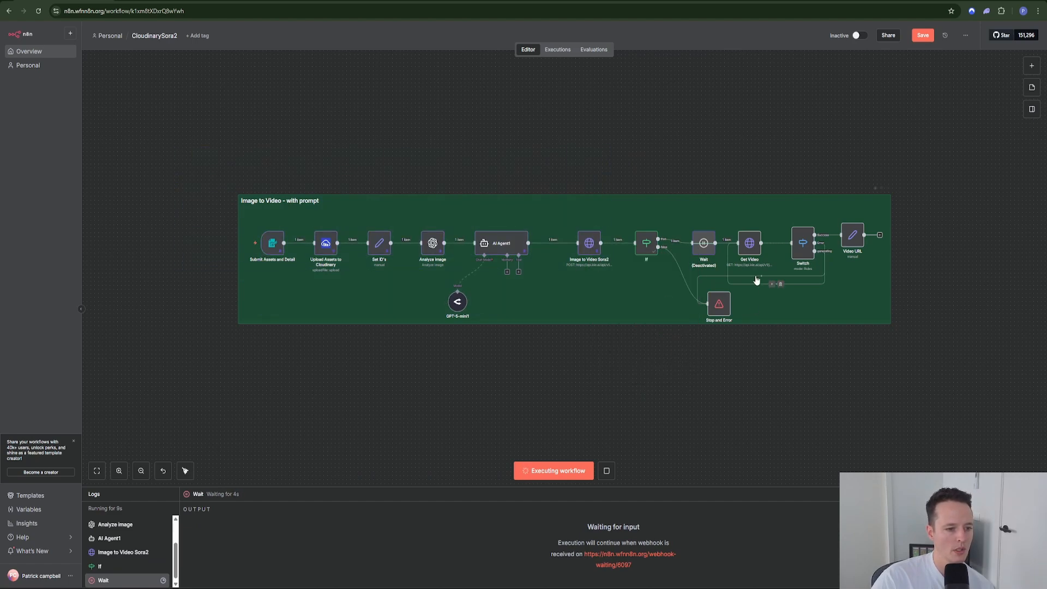
# Step: Check the Get Video node's request URL, then stop the running execution
pyautogui.doubleClick(750, 248)
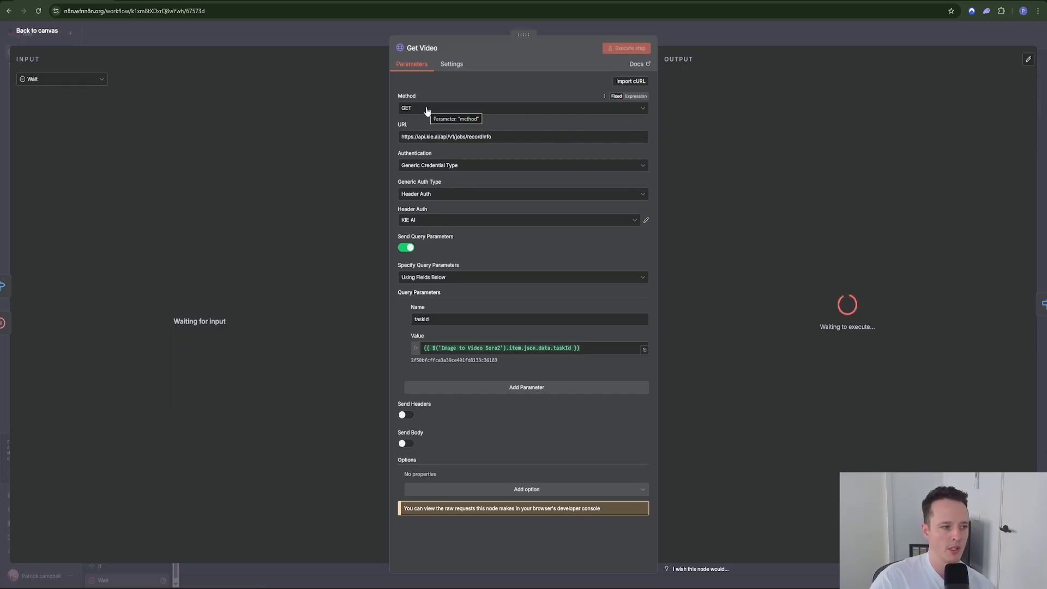
pyautogui.moveTo(511, 136); pyautogui.dragTo(377, 131)
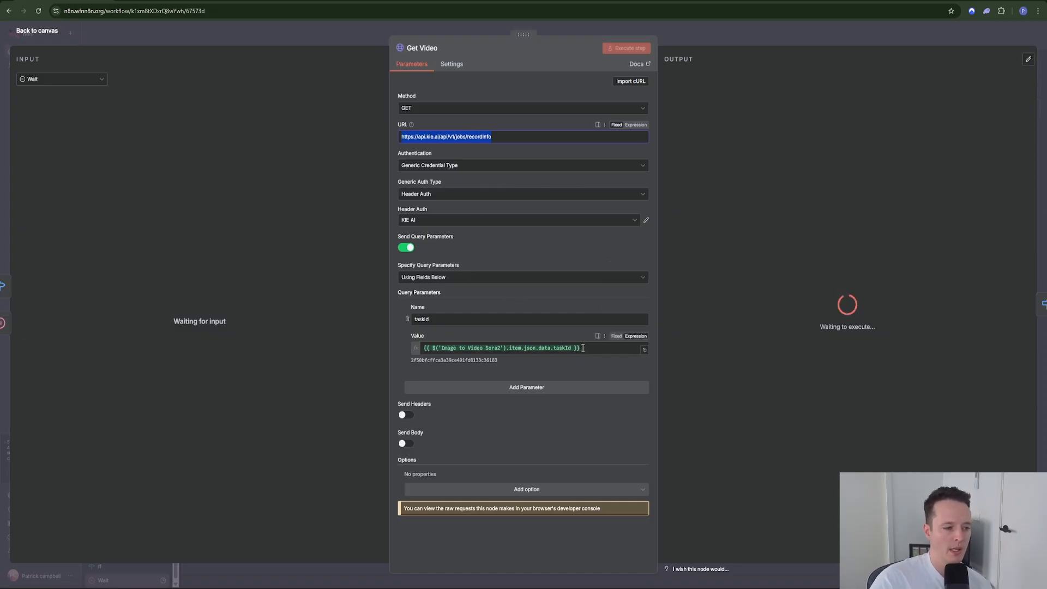
pyautogui.click(701, 32)
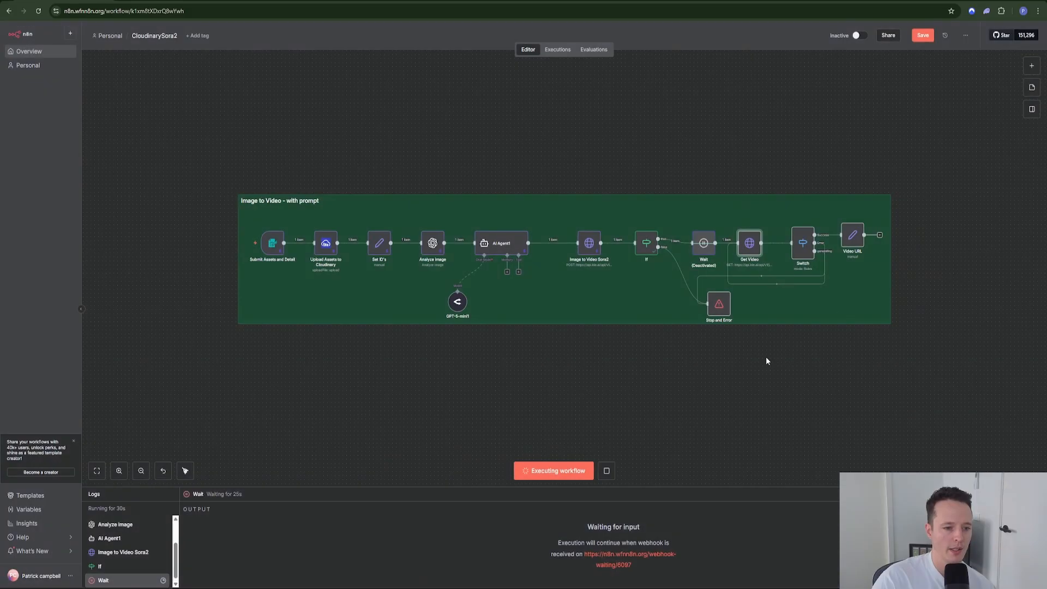
pyautogui.click(606, 470)
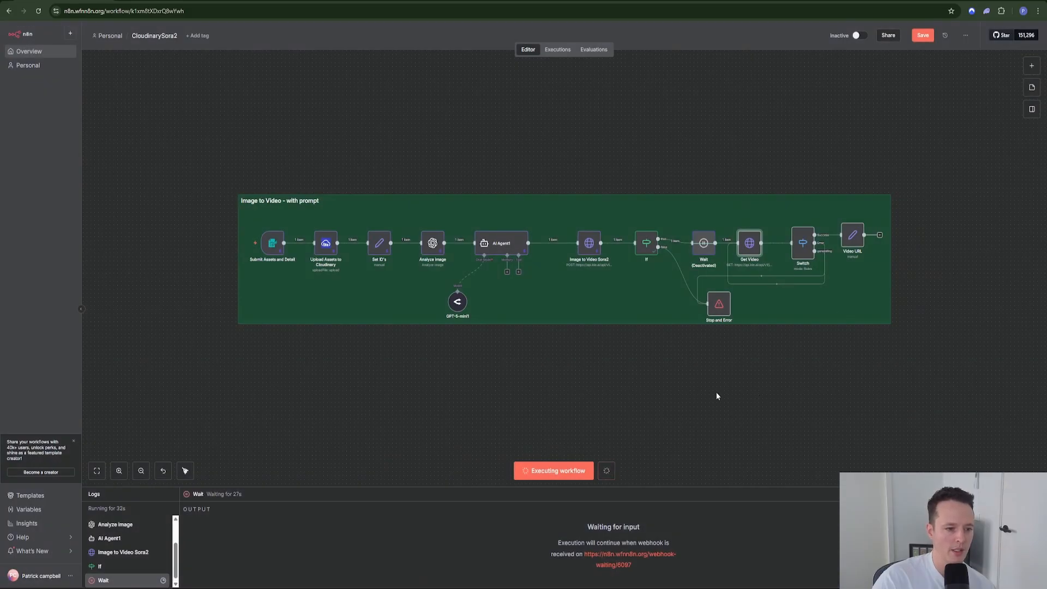
# Step: Execute Get Video and check its code 200, success-state resultJson with the video URLs
pyautogui.rightClick(749, 252)
pyautogui.click(759, 279)
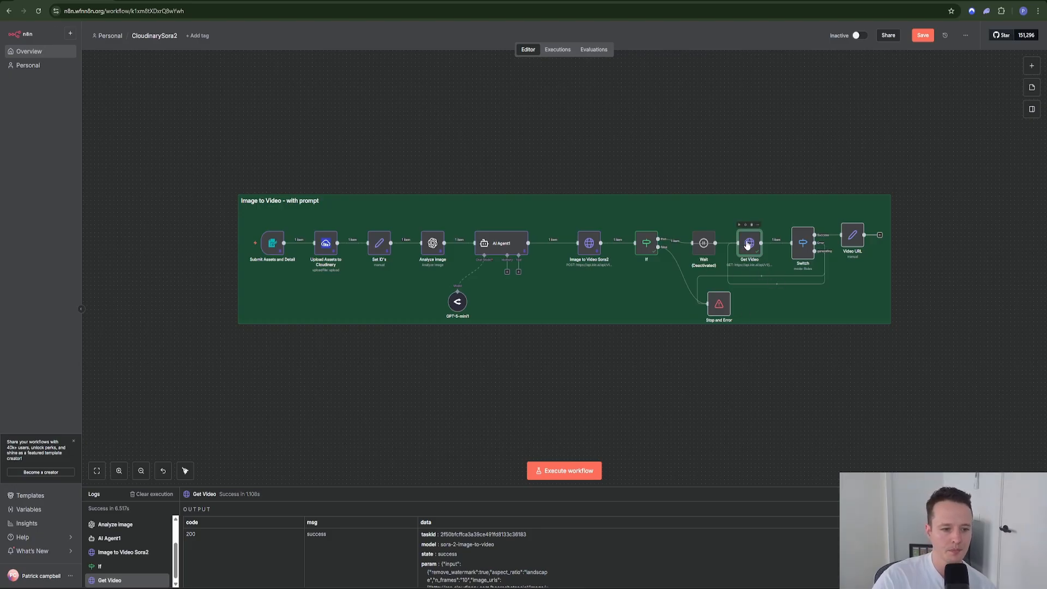
pyautogui.doubleClick(748, 246)
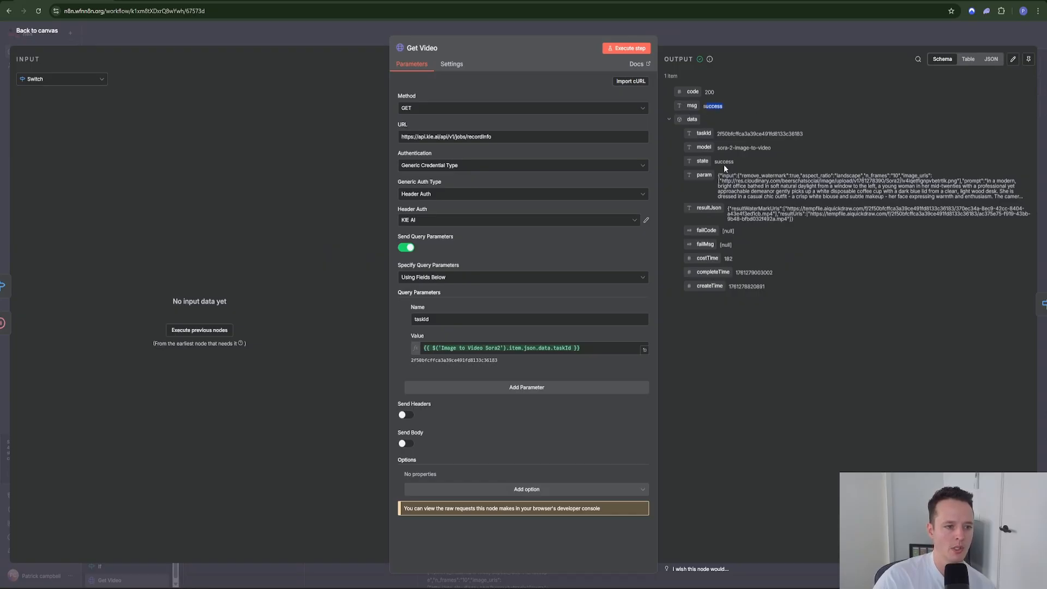
# Step: Back on the canvas, move the Stop and Error node slightly left
pyautogui.click(756, 36)
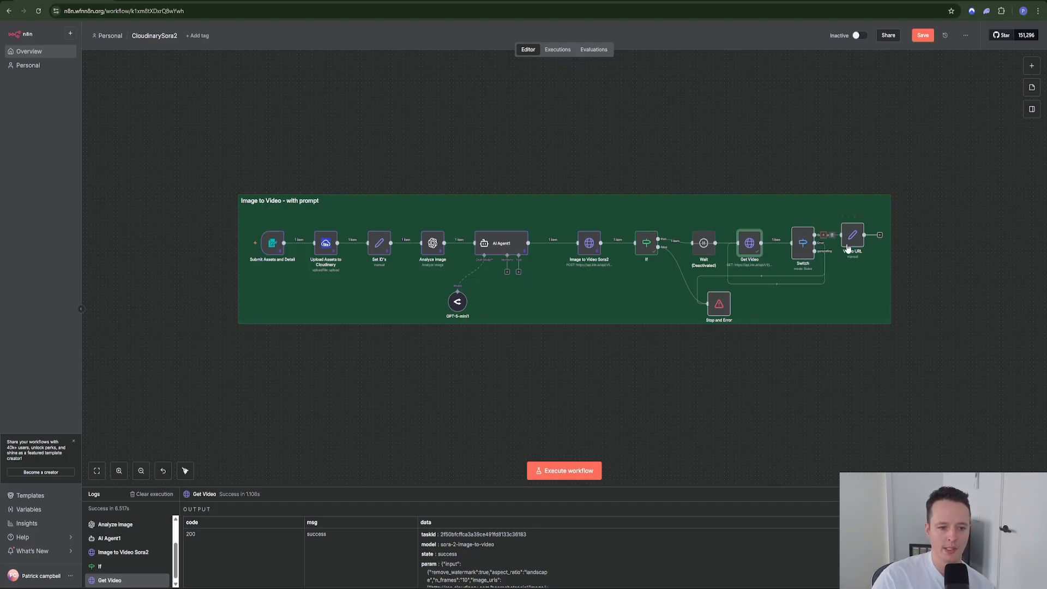
pyautogui.click(720, 305)
pyautogui.moveTo(720, 307); pyautogui.dragTo(712, 307)
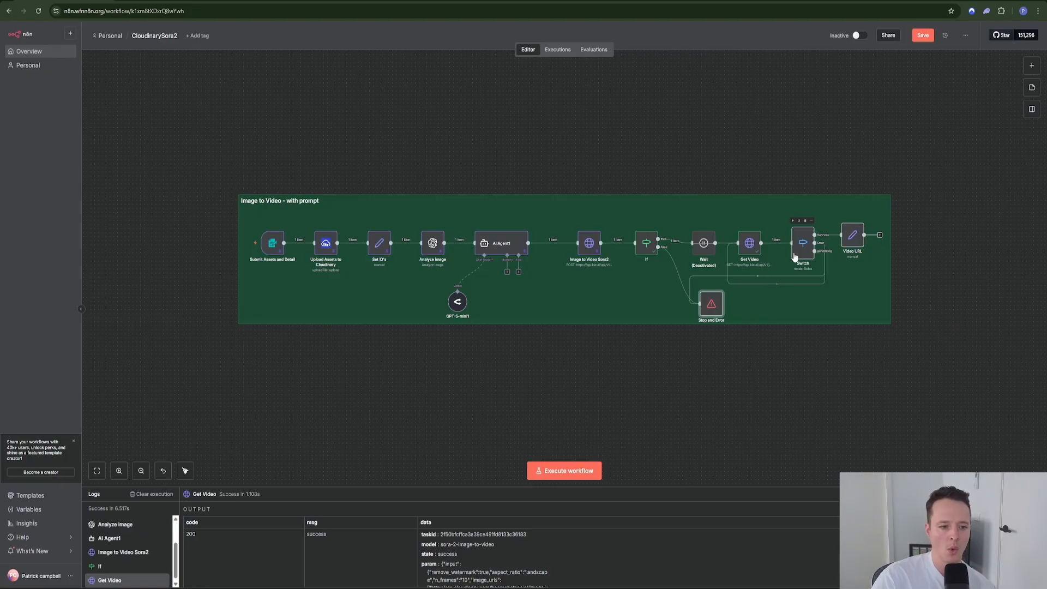
pyautogui.doubleClick(748, 248)
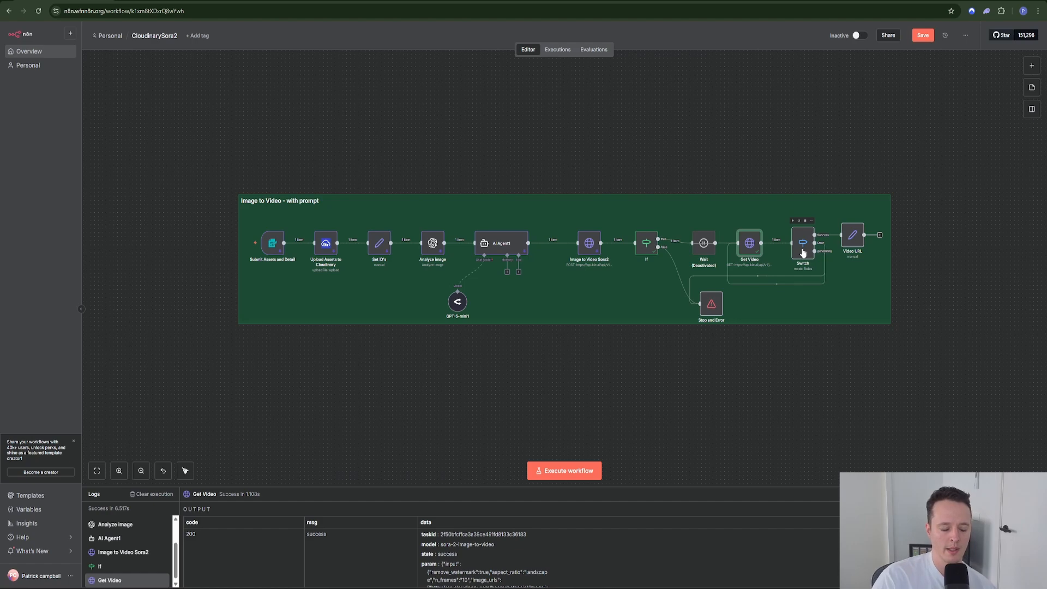
pyautogui.doubleClick(803, 244)
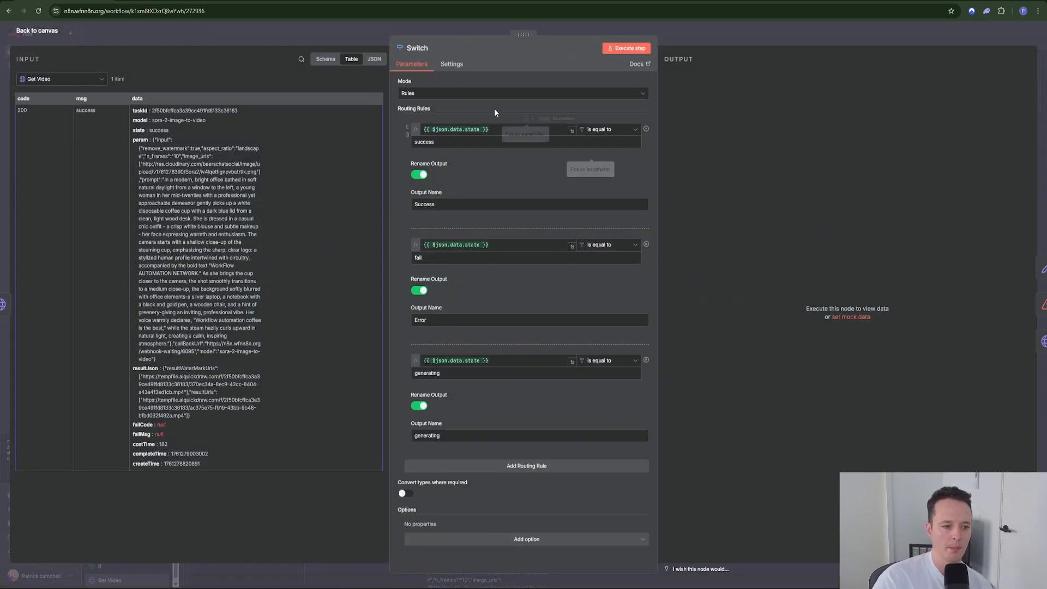
pyautogui.click(453, 64)
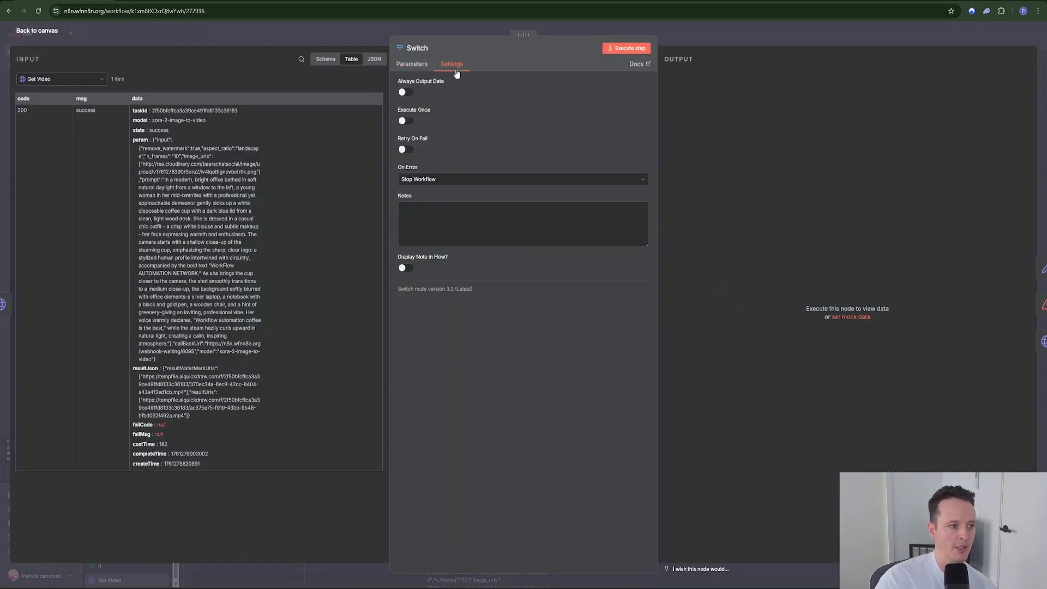
pyautogui.click(422, 181)
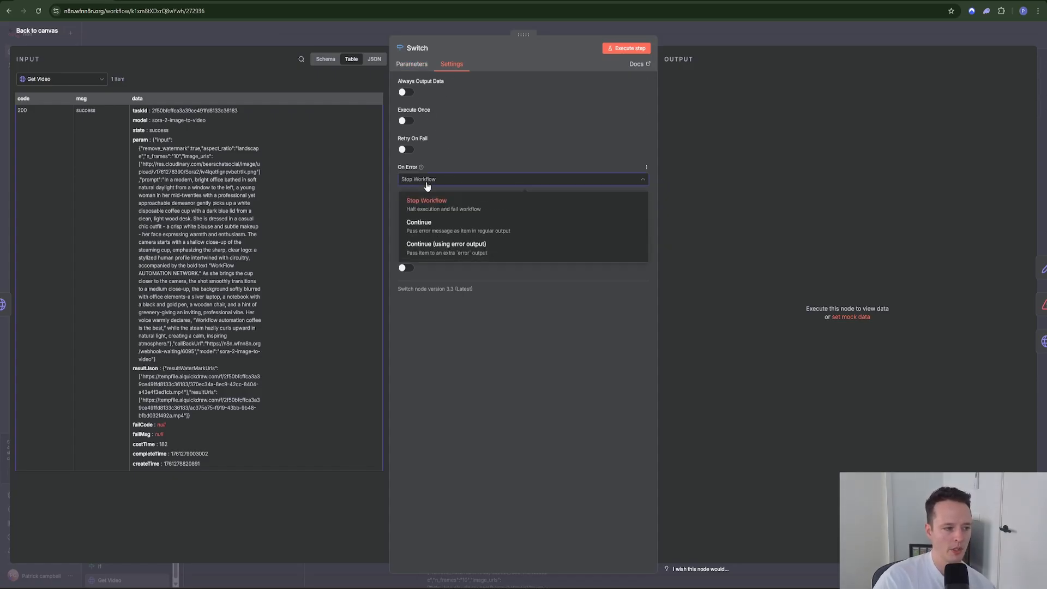
pyautogui.click(498, 123)
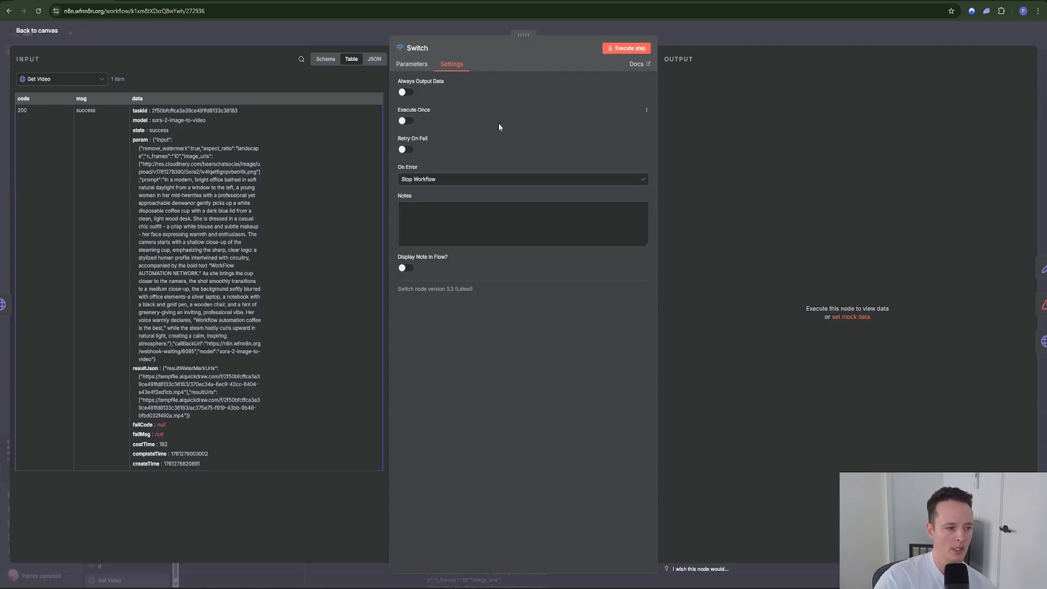
pyautogui.click(406, 150)
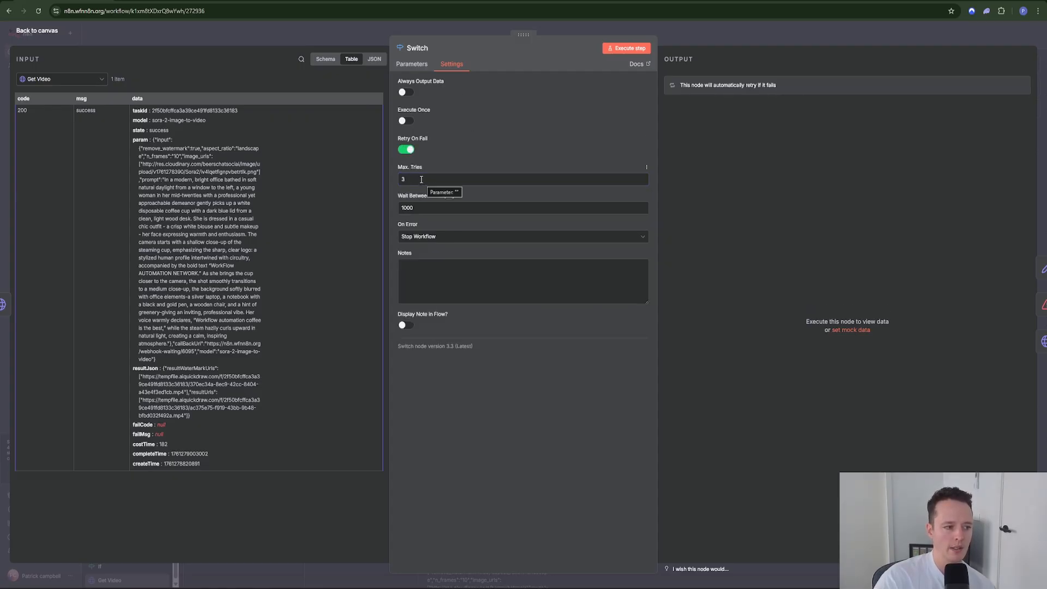
pyautogui.click(407, 149)
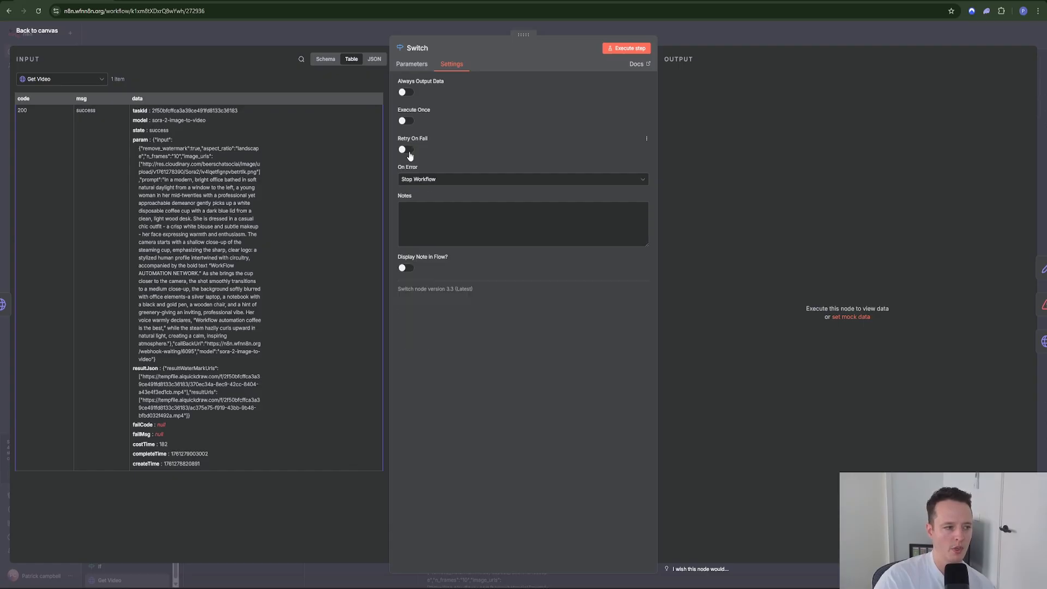
pyautogui.click(695, 27)
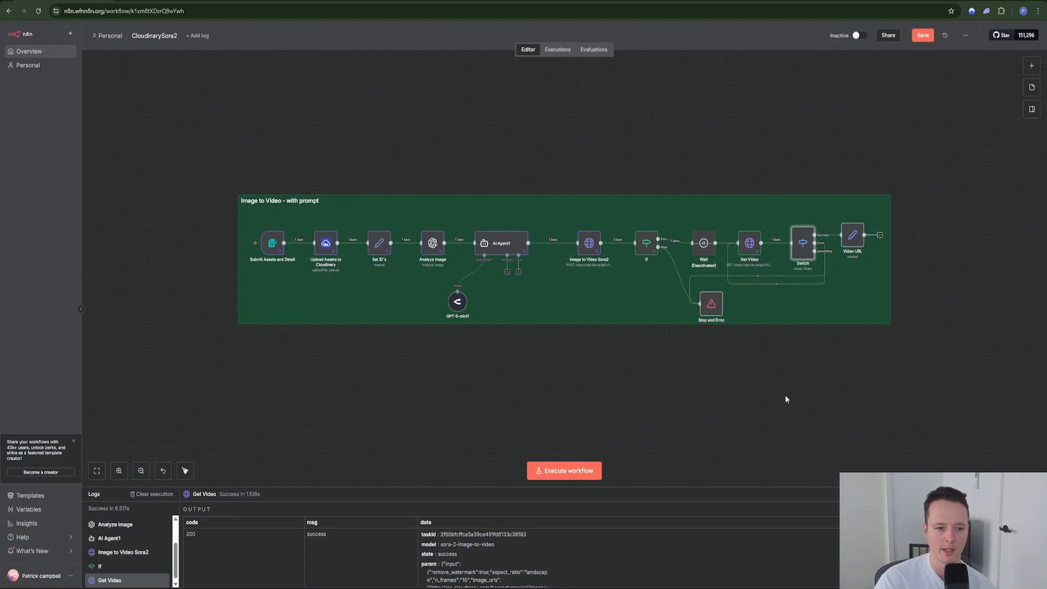
# Step: Run the Switch step alone and inspect the resultJson video links feeding the Video URL node
pyautogui.rightClick(802, 243)
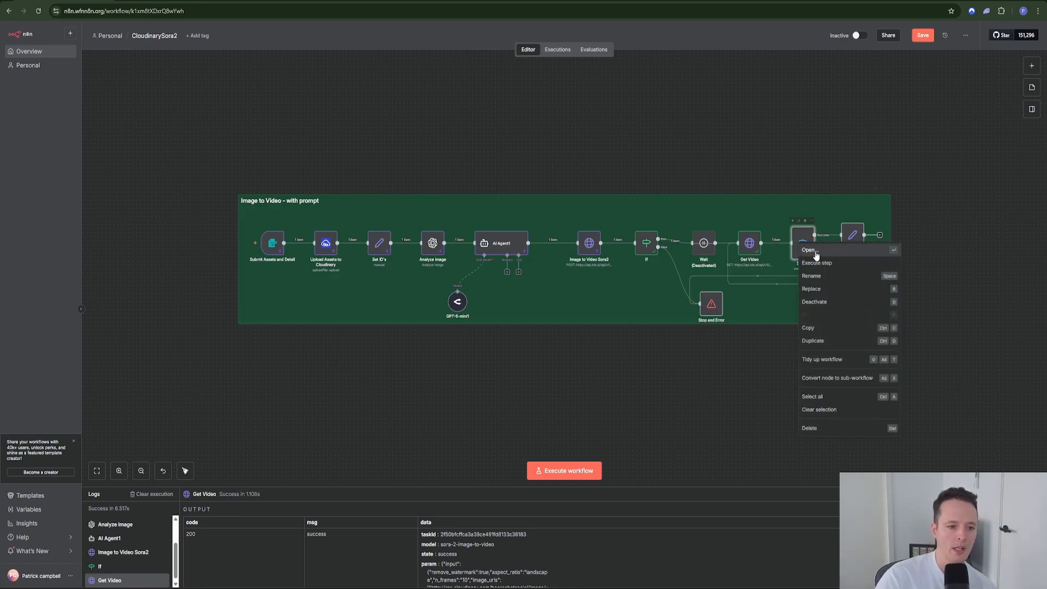
pyautogui.click(818, 267)
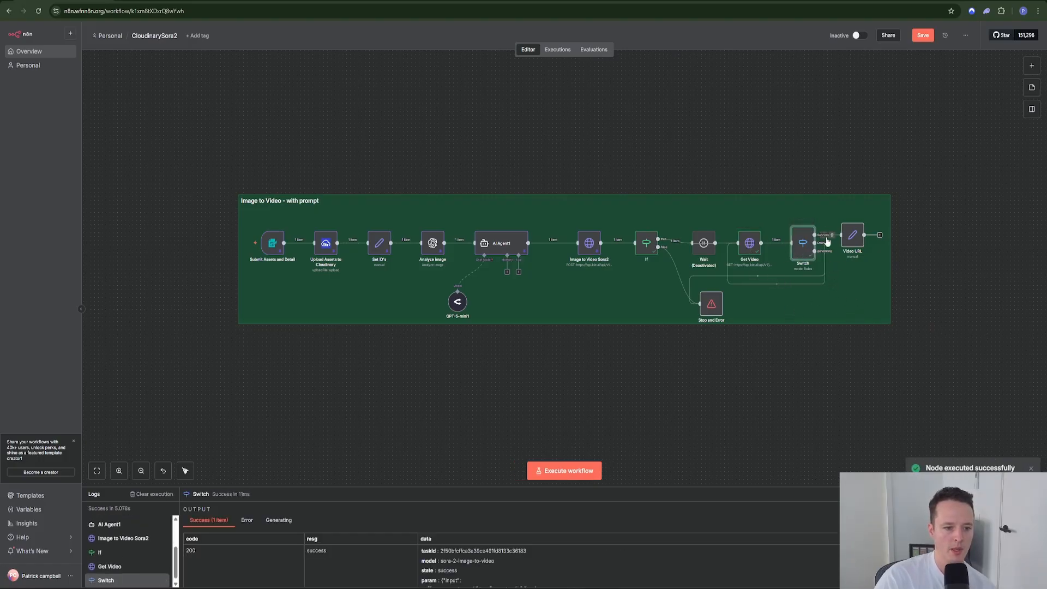
pyautogui.doubleClick(852, 235)
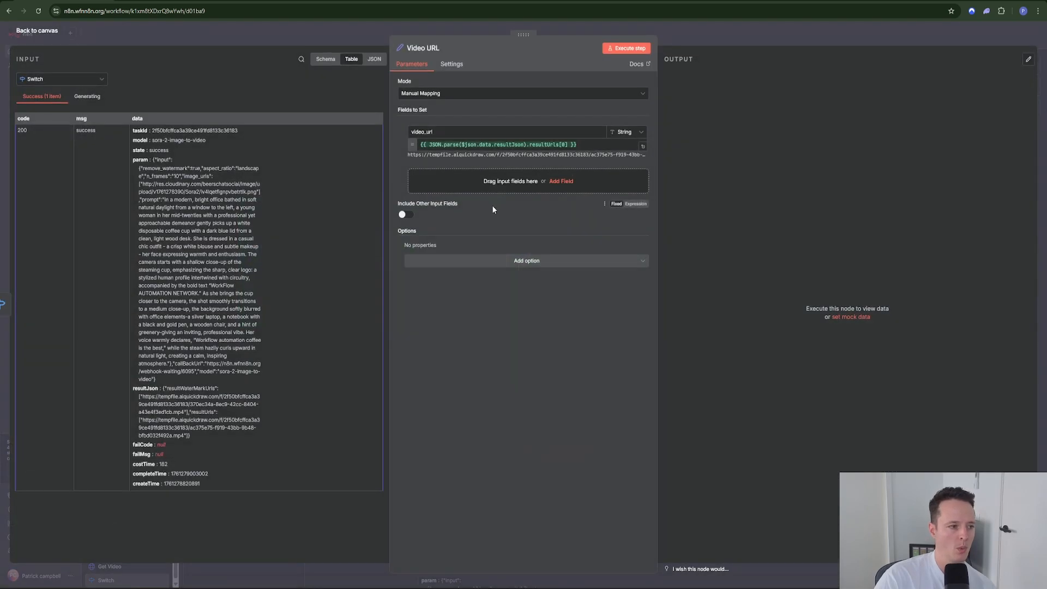
pyautogui.click(686, 29)
pyautogui.doubleClick(853, 233)
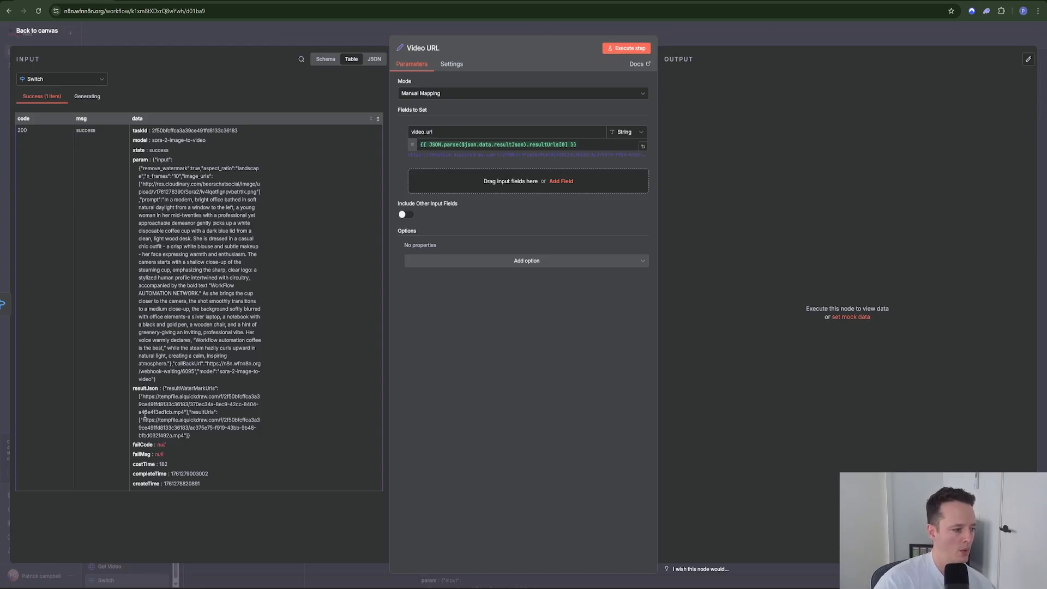
pyautogui.moveTo(137, 398); pyautogui.dragTo(203, 439)
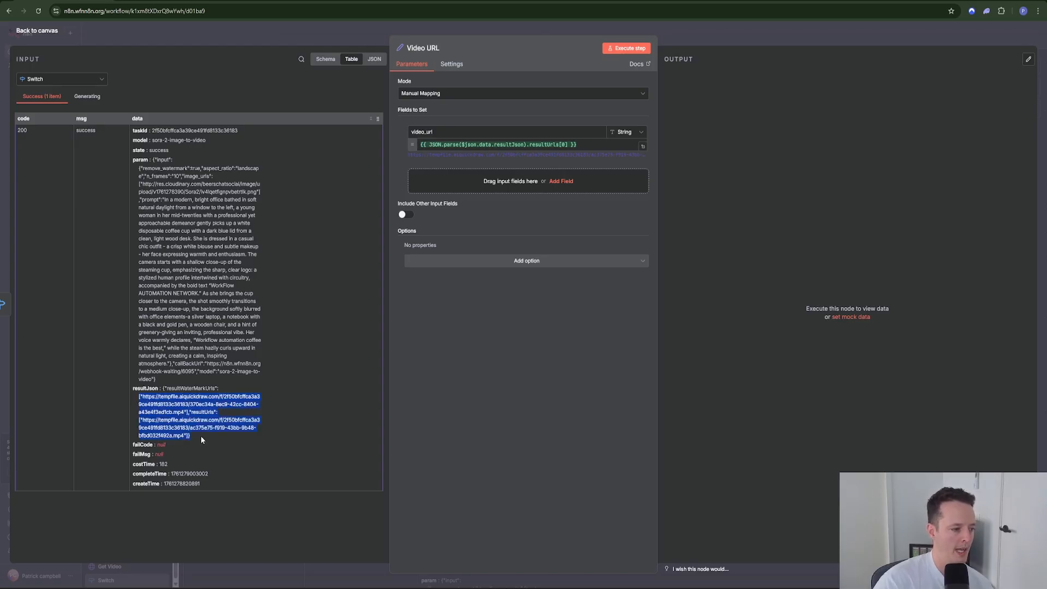
pyautogui.click(696, 44)
# Step: Run the Video URL step and paste its video_url mp4 link into a new tab
pyautogui.rightClick(849, 235)
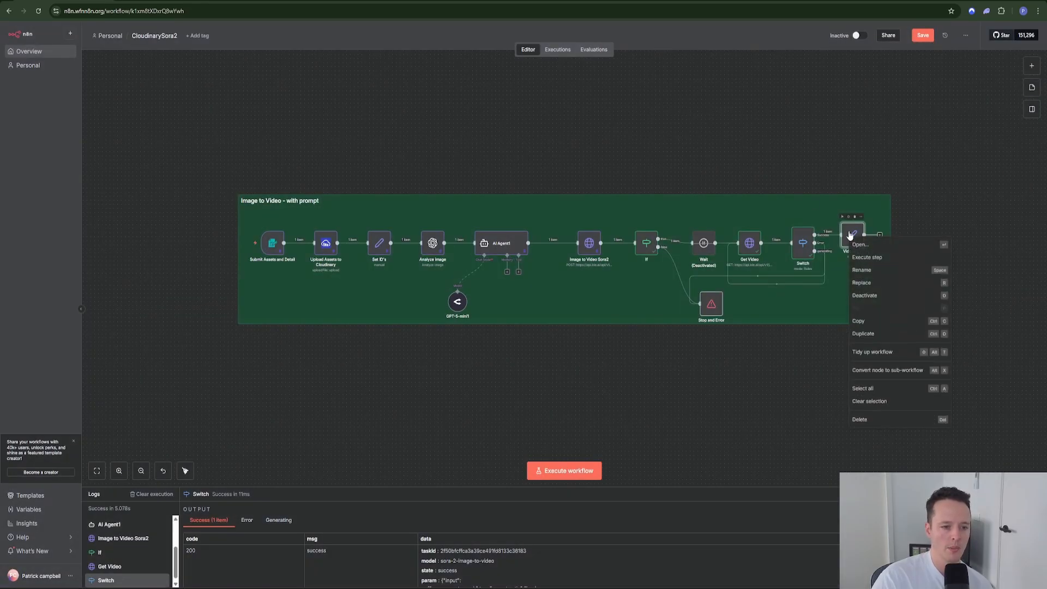
pyautogui.click(872, 259)
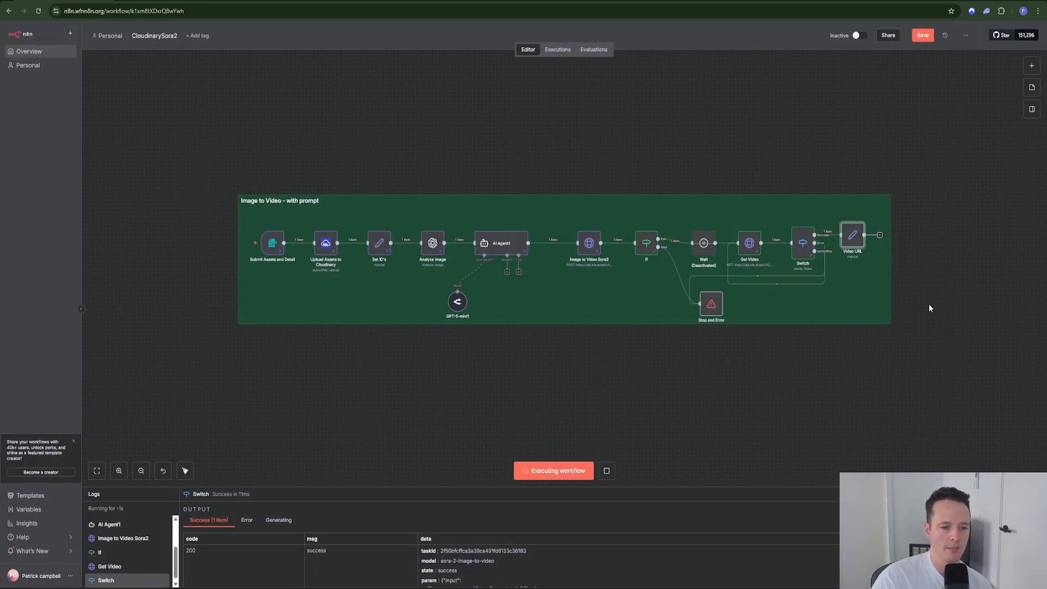
pyautogui.doubleClick(854, 241)
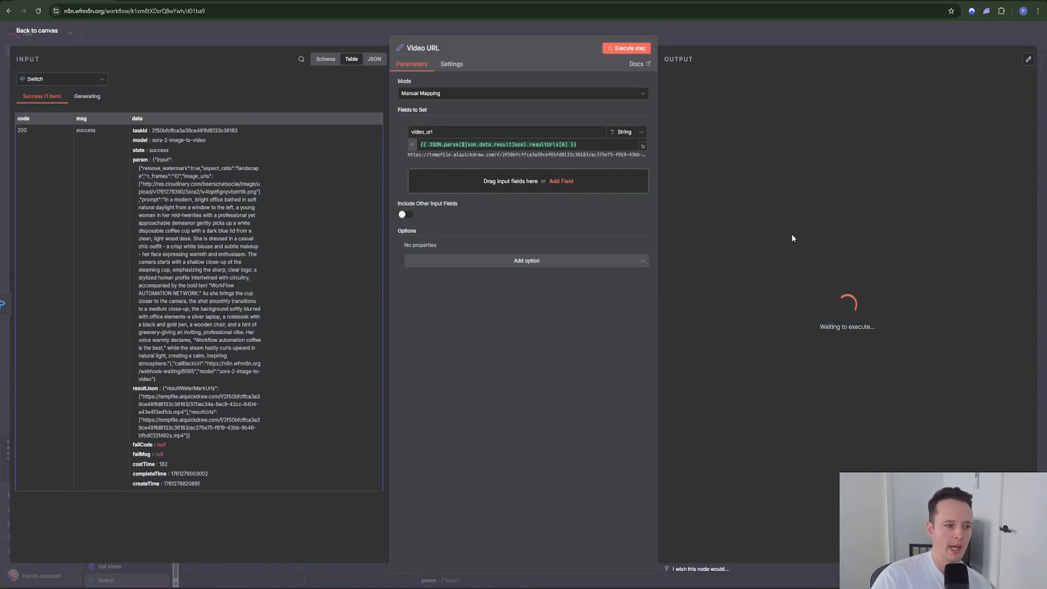
pyautogui.moveTo(994, 92); pyautogui.dragTo(718, 93)
pyautogui.hotkey('ctrl', 'c')
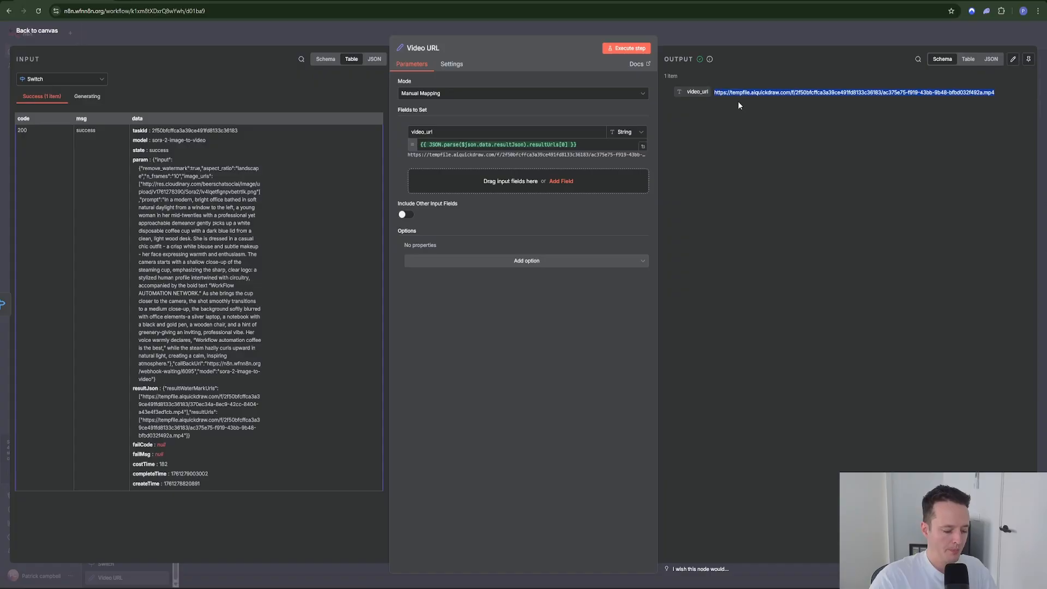
pyautogui.hotkey('ctrl', 't')
pyautogui.hotkey('ctrl', 'v')
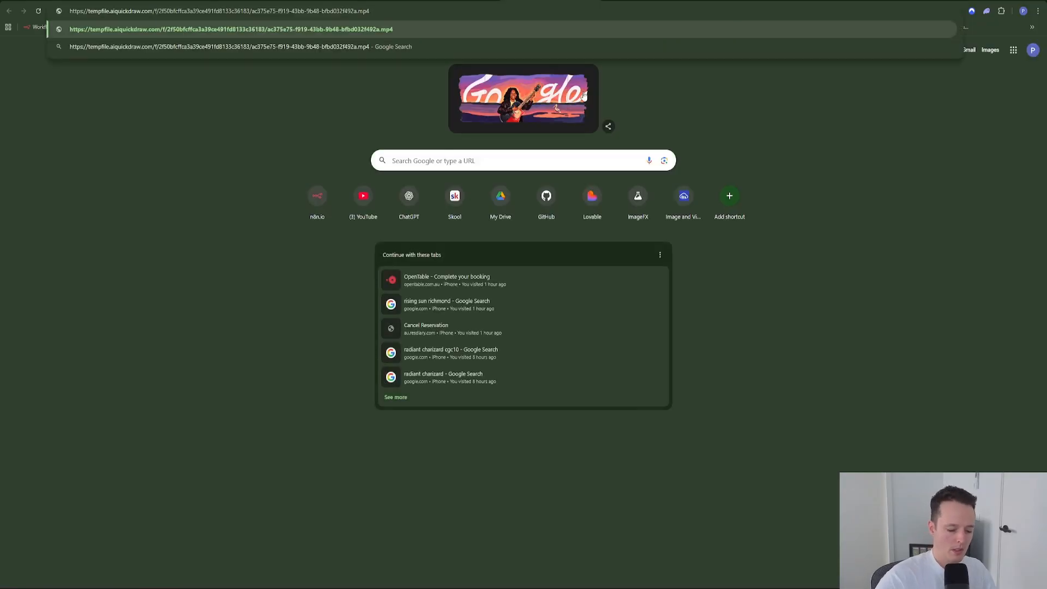
# Step: Load the mp4 link and open the downloaded Sora 2 coffee-cup clip to play it
pyautogui.press('Return')
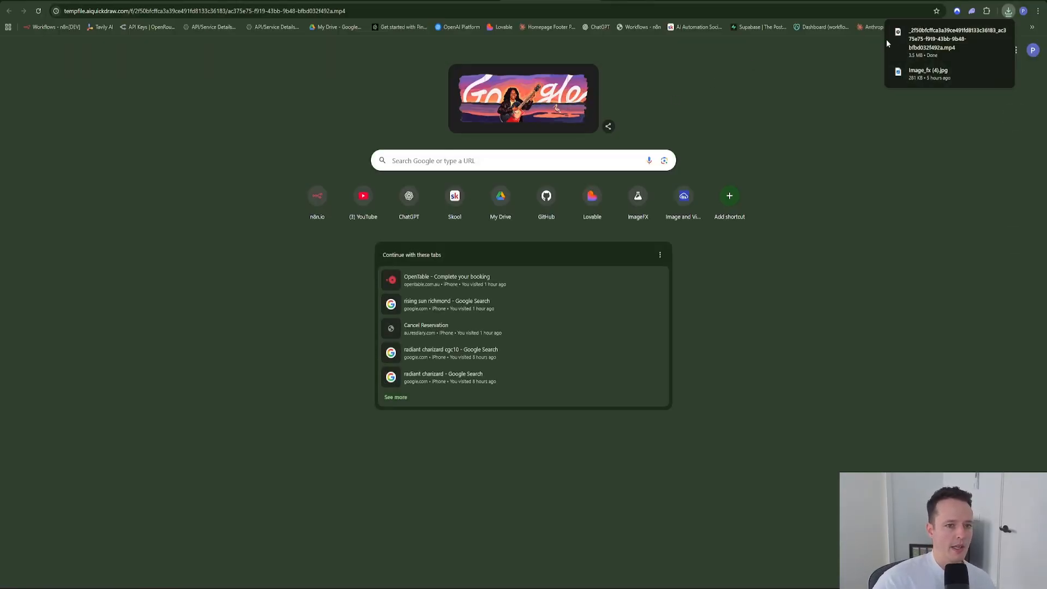
pyautogui.click(920, 42)
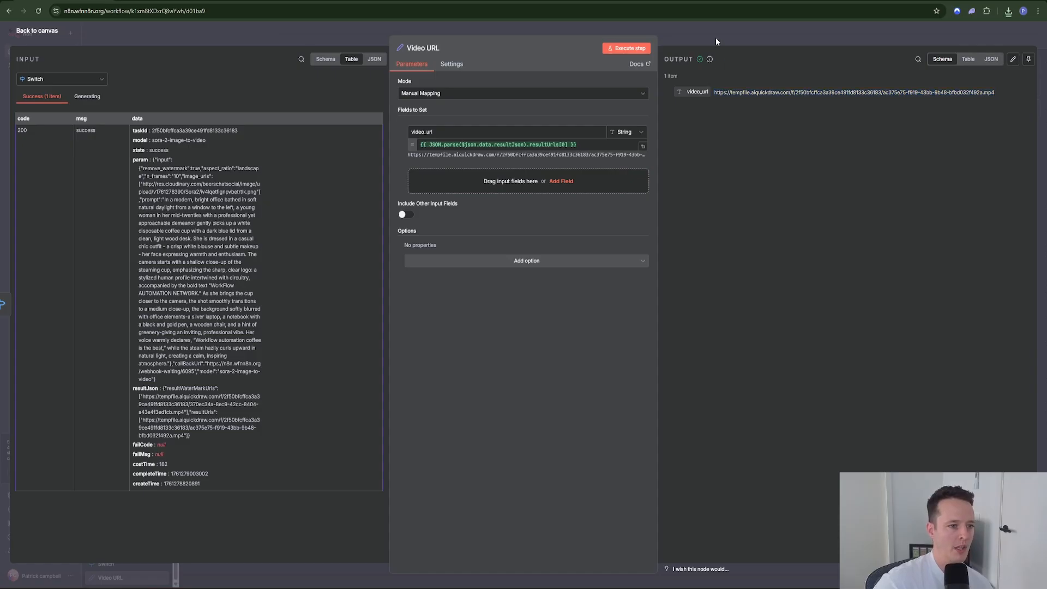
# Step: Unpin the six nodes from Submit Assets and Detail through Image to Video Sora2
pyautogui.click(715, 37)
pyautogui.moveTo(113, 128); pyautogui.dragTo(607, 325)
pyautogui.rightClick(588, 243)
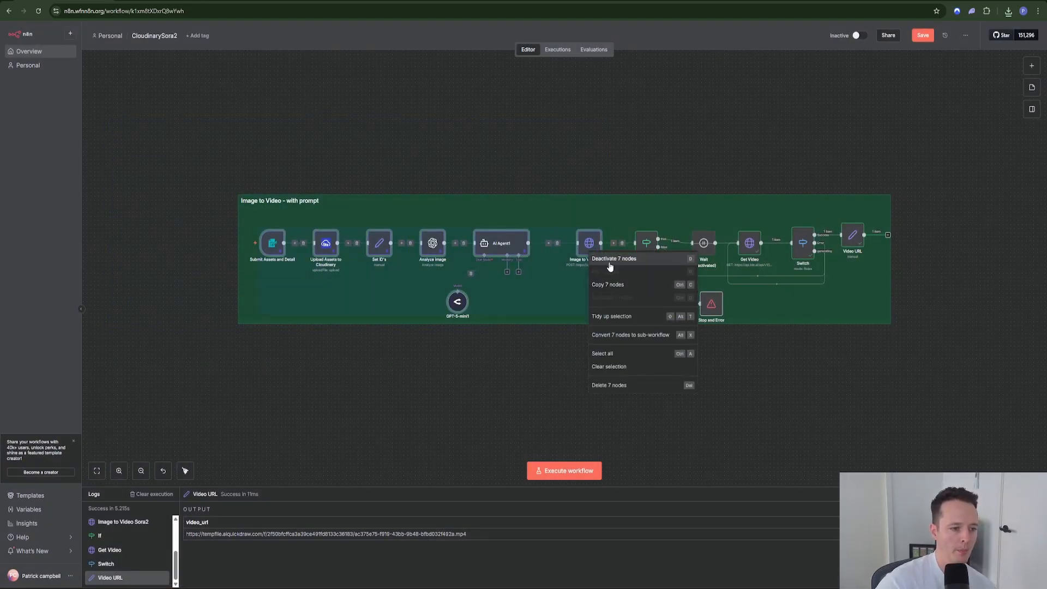
pyautogui.click(206, 173)
pyautogui.moveTo(186, 148); pyautogui.dragTo(599, 274)
pyautogui.rightClick(583, 243)
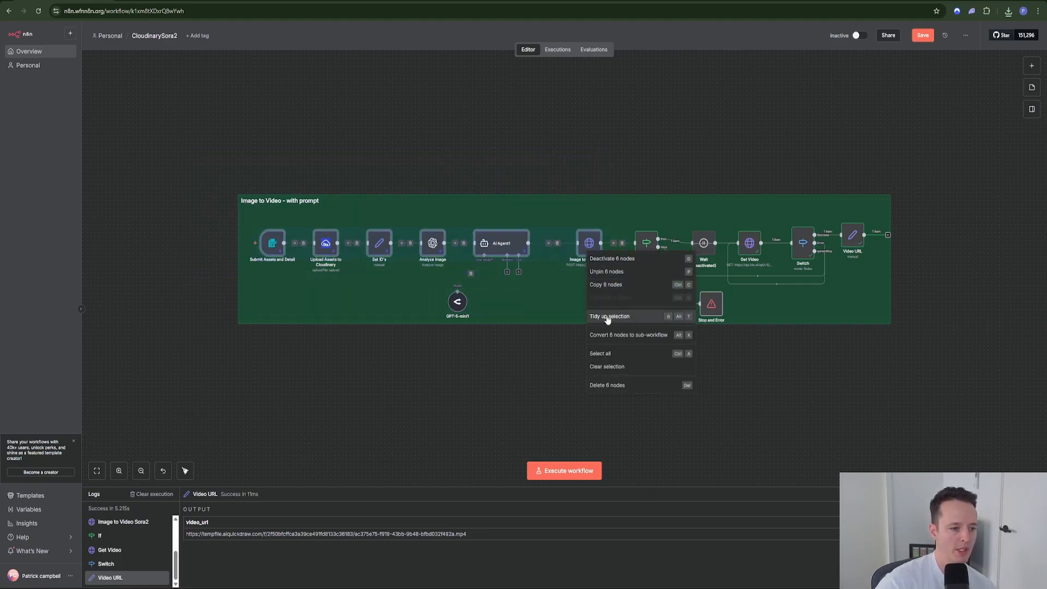
pyautogui.click(606, 274)
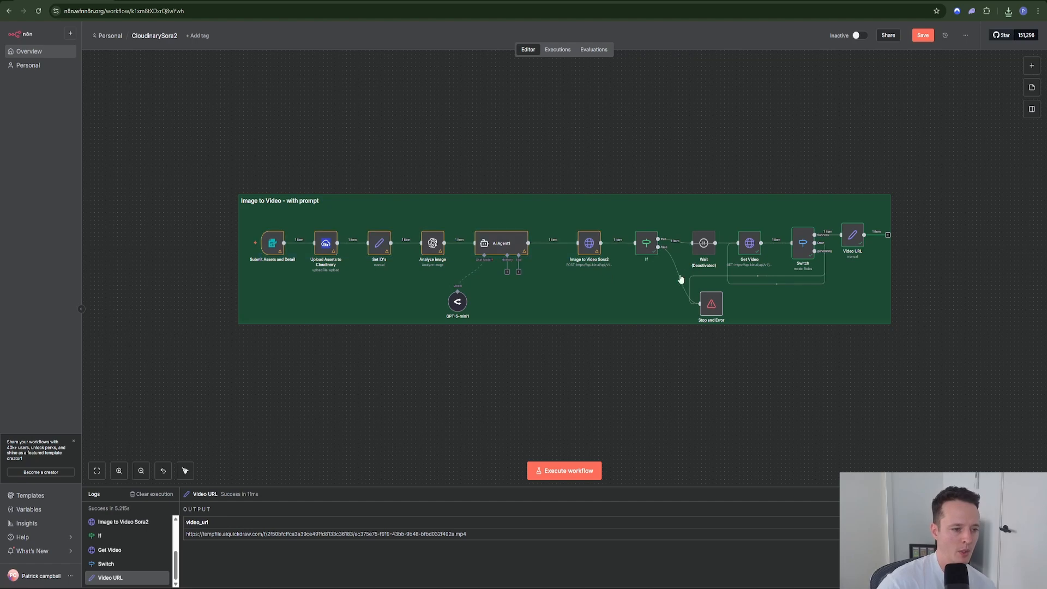
# Step: Save the workflow and reactivate the Wait node
pyautogui.click(923, 35)
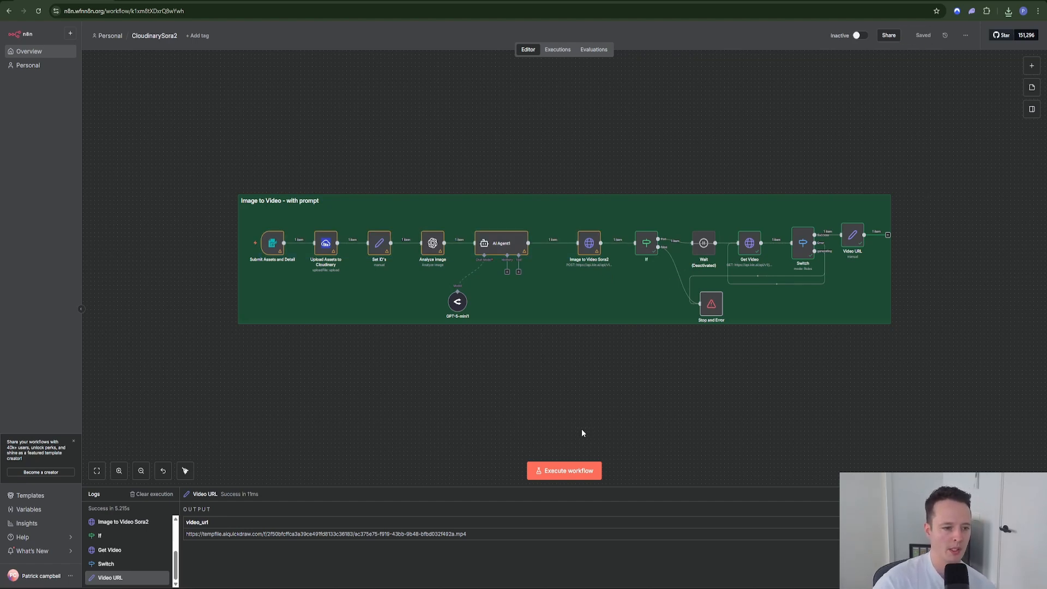
pyautogui.rightClick(703, 244)
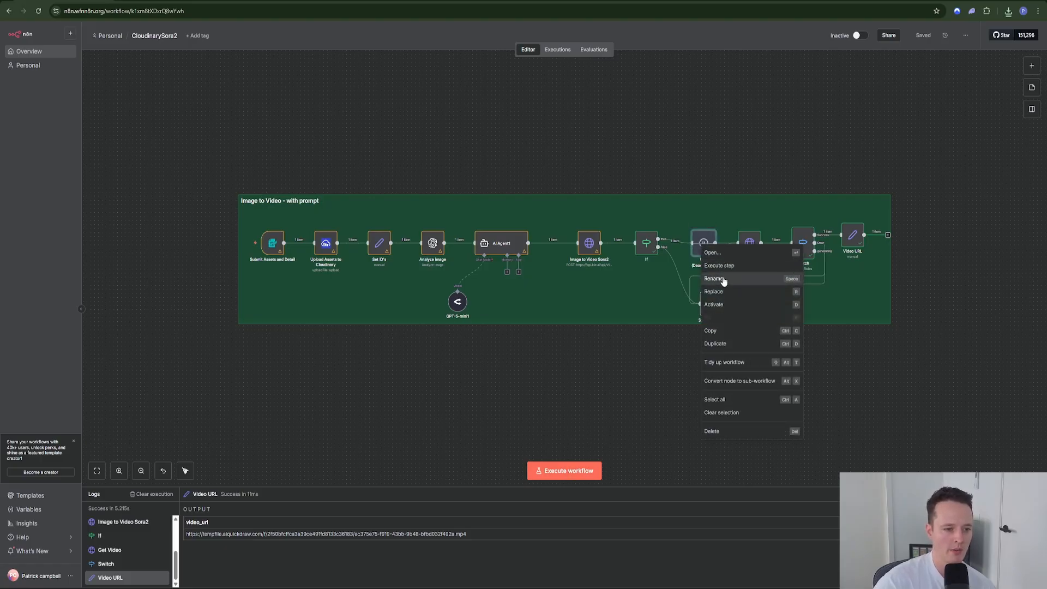
pyautogui.click(725, 304)
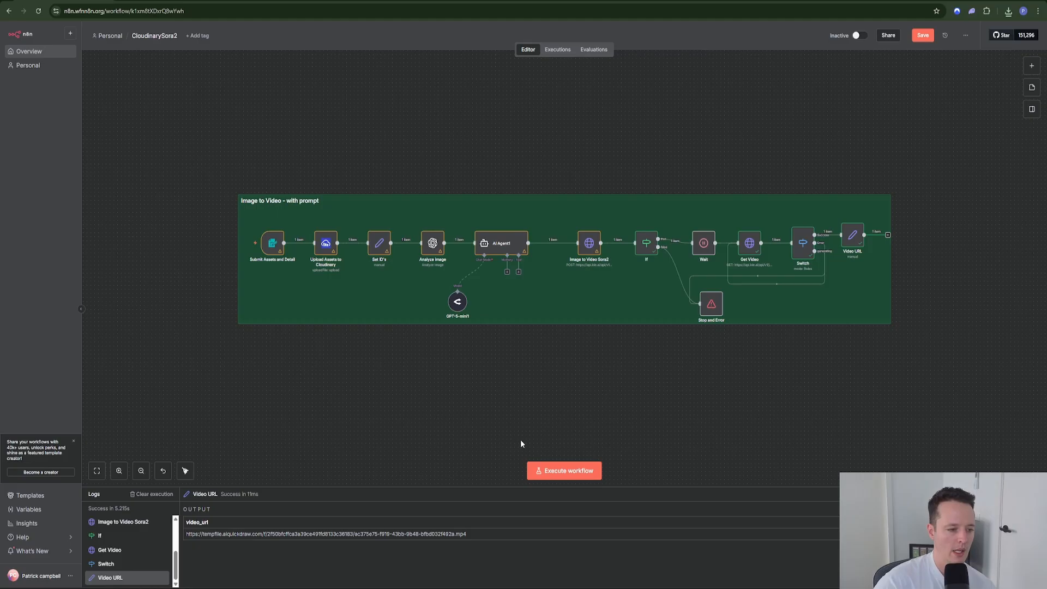
# Step: Start the workflow's test form and upload the Gemini-generated image
pyautogui.click(552, 472)
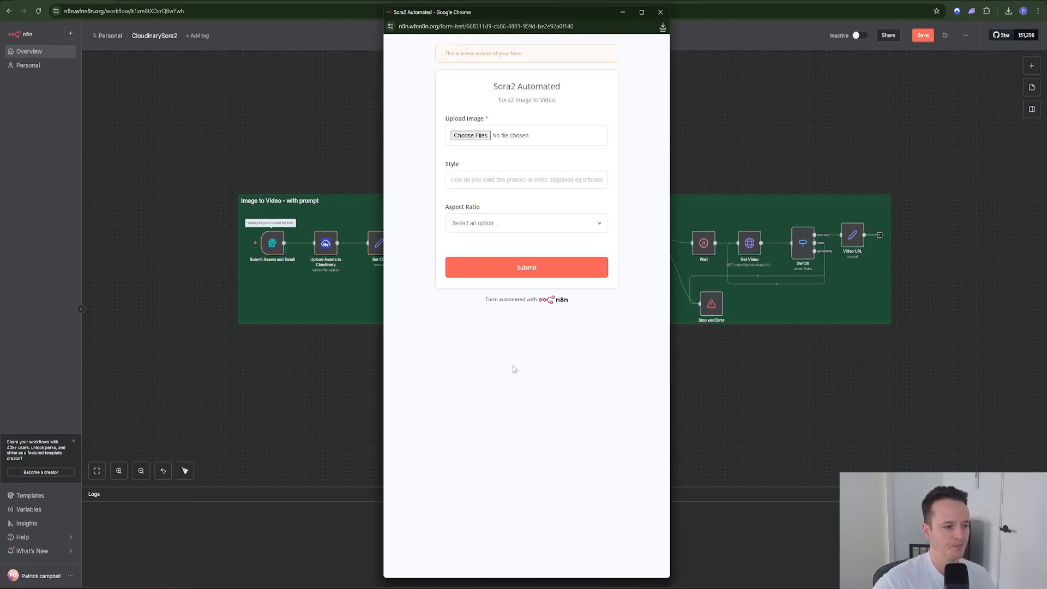
pyautogui.click(470, 134)
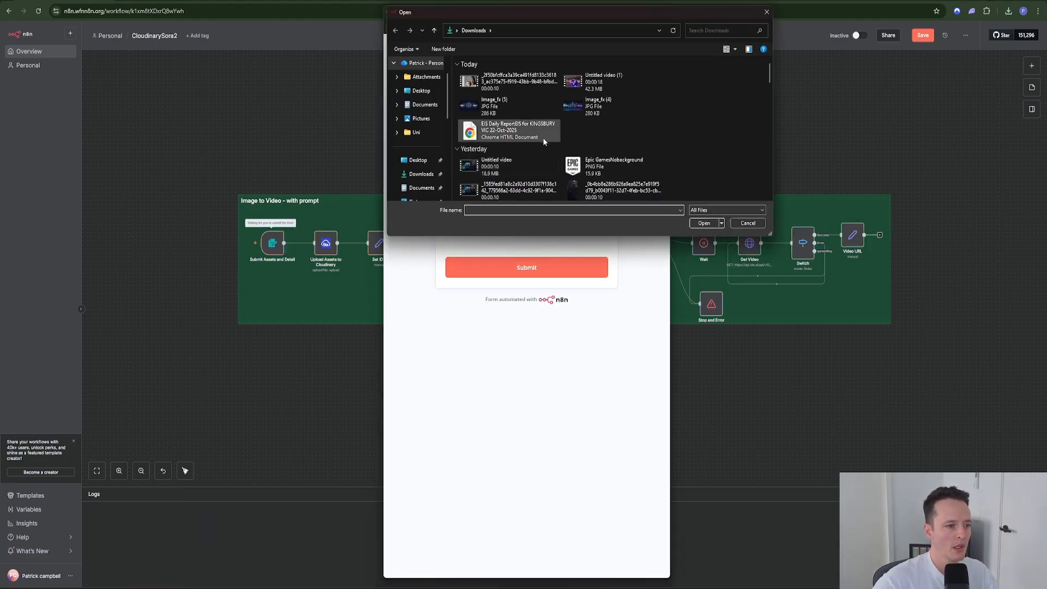
pyautogui.scroll(-2, 619, 158)
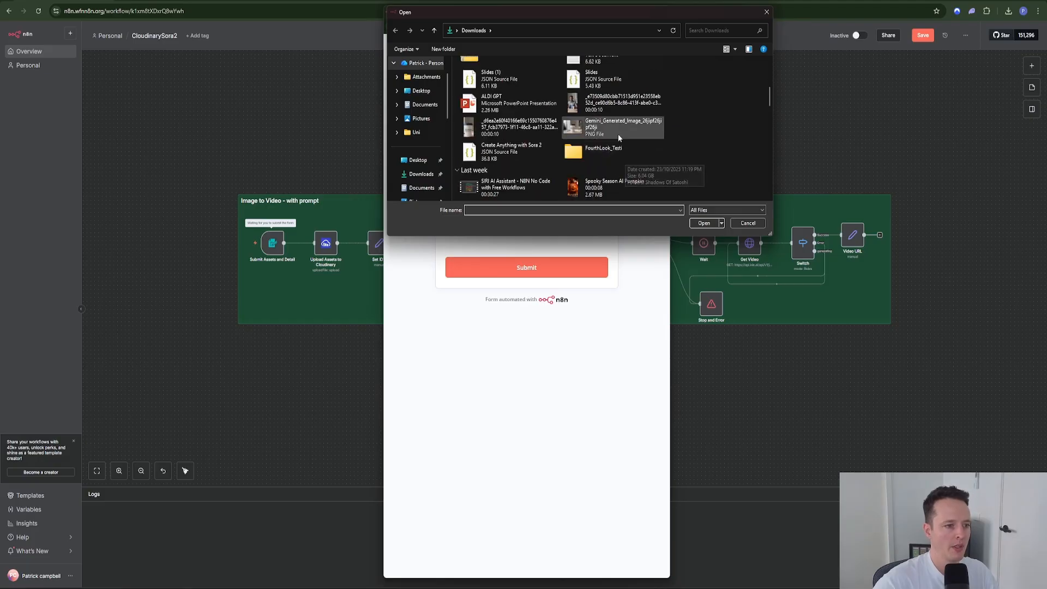
pyautogui.doubleClick(617, 133)
# Step: Fill the Style field with the woman-holding-a-cup prompt, replacing a wrongly pasted video link
pyautogui.click(507, 181)
pyautogui.rightClick(506, 184)
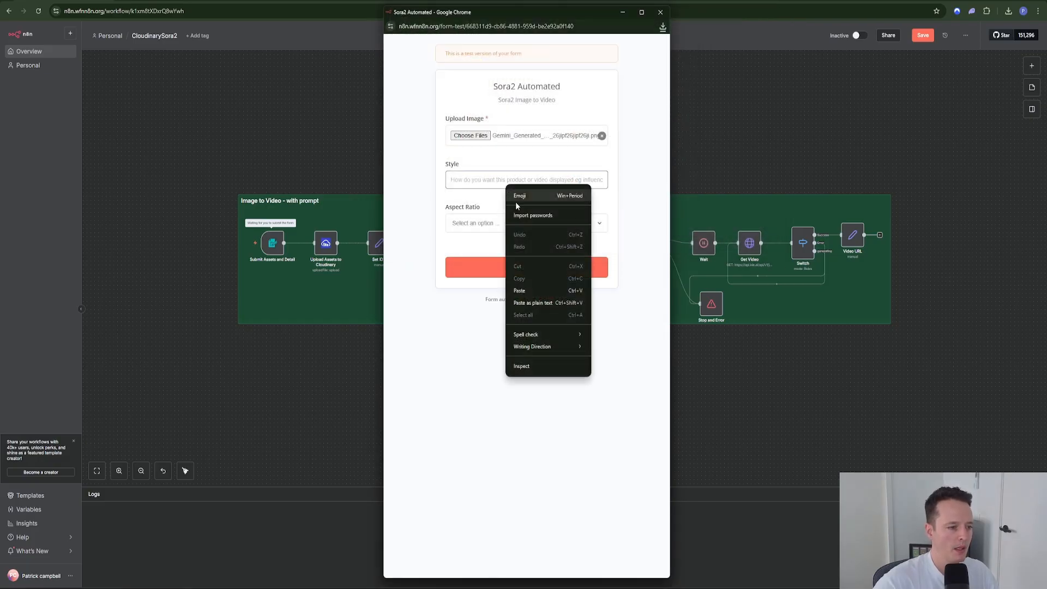
pyautogui.click(520, 291)
pyautogui.hotkey('ctrl', 'a')
pyautogui.press('BackSpace')
pyautogui.hotkey('alt', 'Tab')
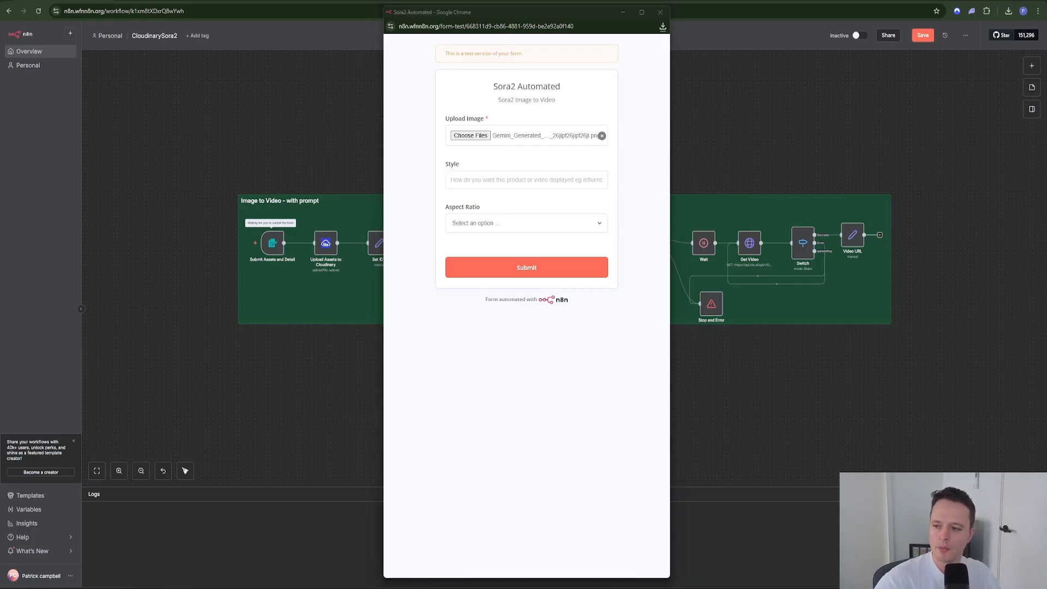
pyautogui.rightClick(474, 183)
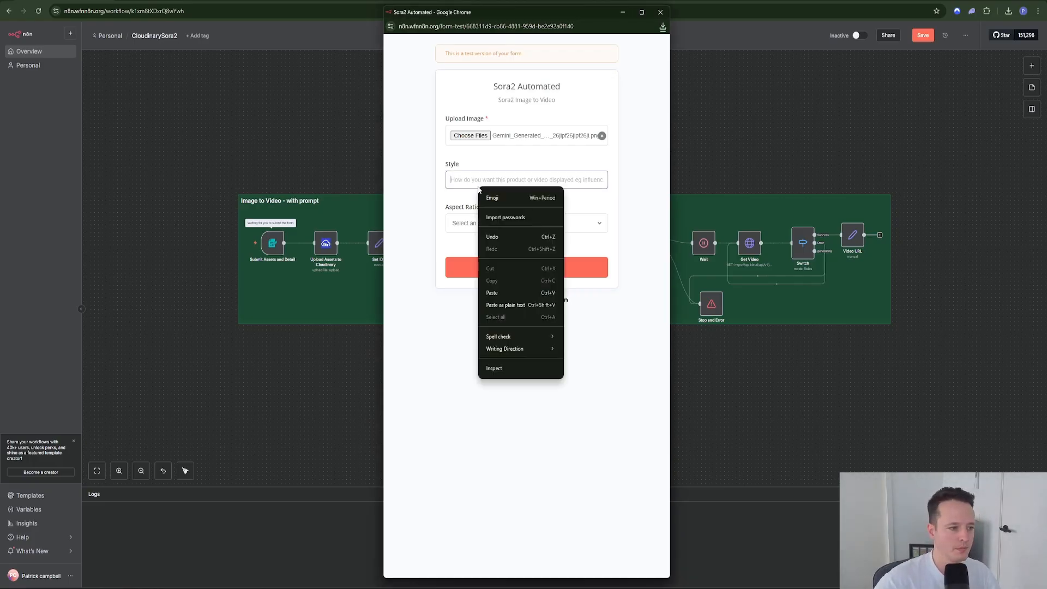
pyautogui.click(502, 289)
# Step: Choose landscape aspect ratio, submit the form and close its window
pyautogui.click(477, 226)
pyautogui.click(468, 248)
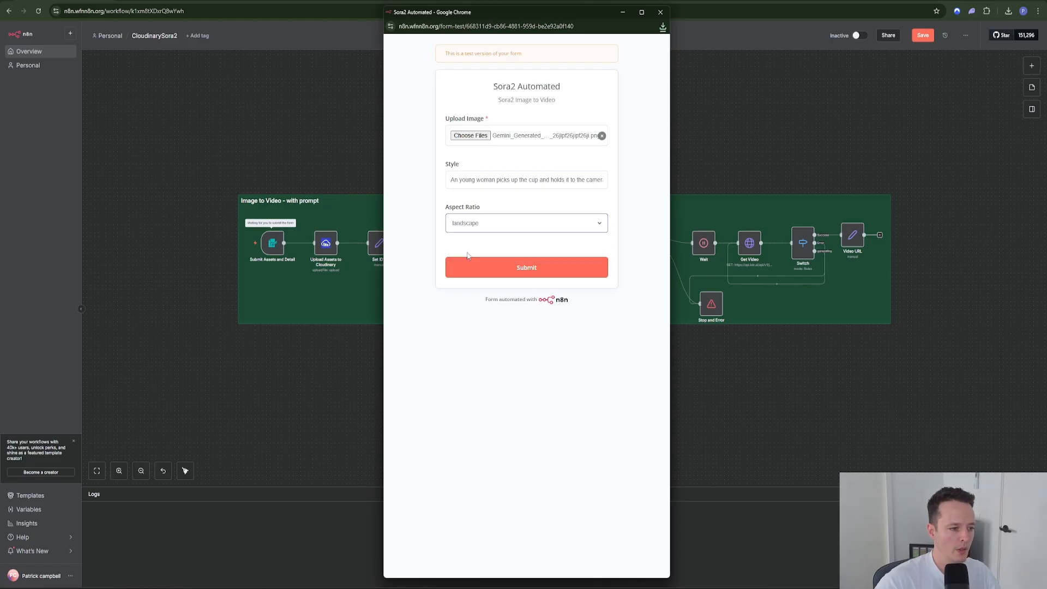
pyautogui.click(471, 273)
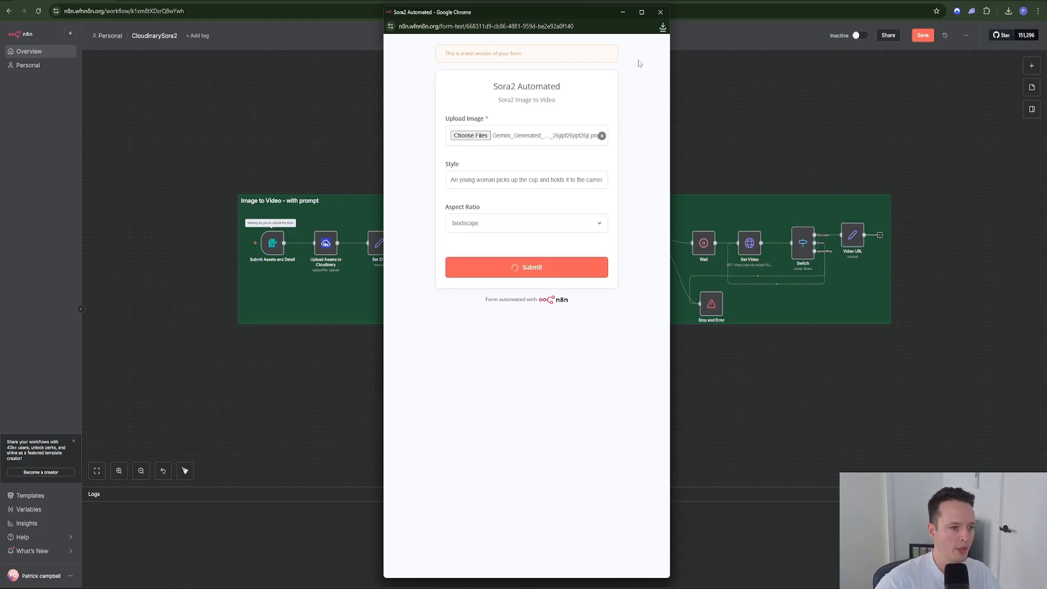
pyautogui.click(657, 13)
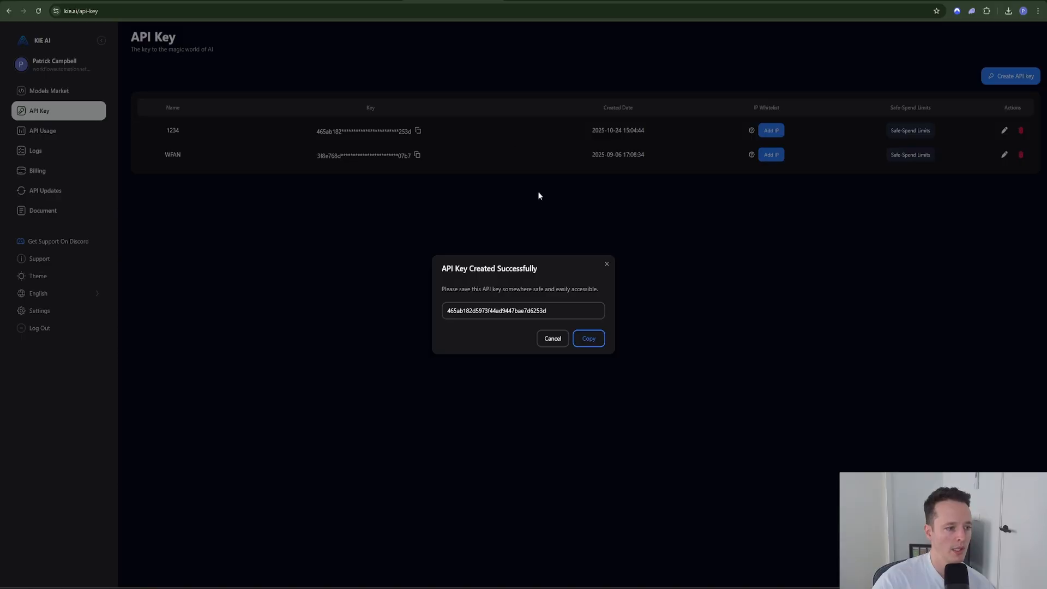
# Step: Dismiss the API key confirmation and browse KIE AI's Logs to the running sora-2-image-to-video task
pyautogui.click(606, 264)
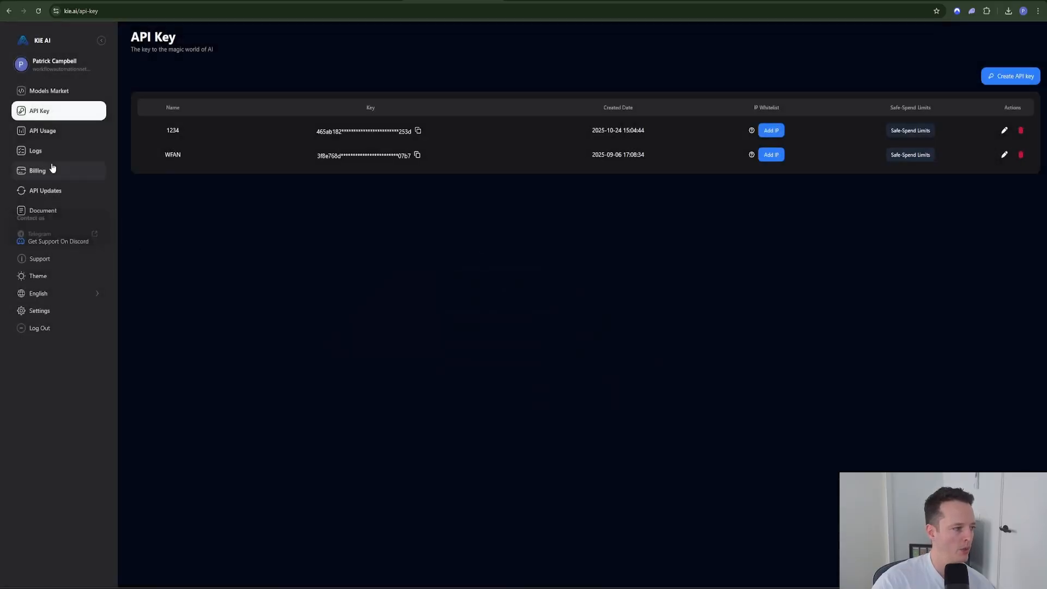
pyautogui.click(52, 168)
pyautogui.click(53, 154)
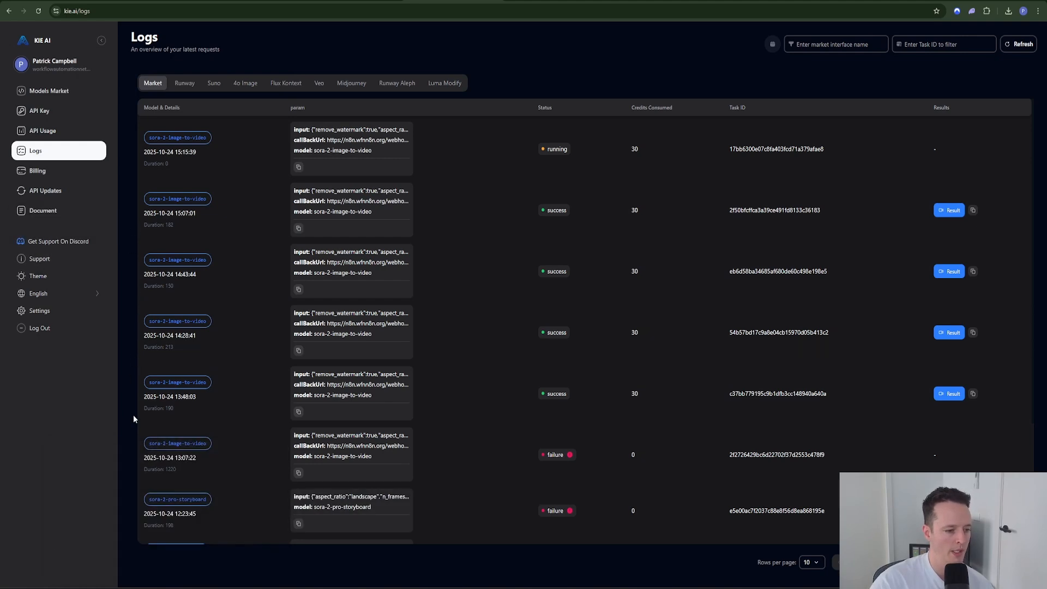
pyautogui.scroll(-3, 196, 431)
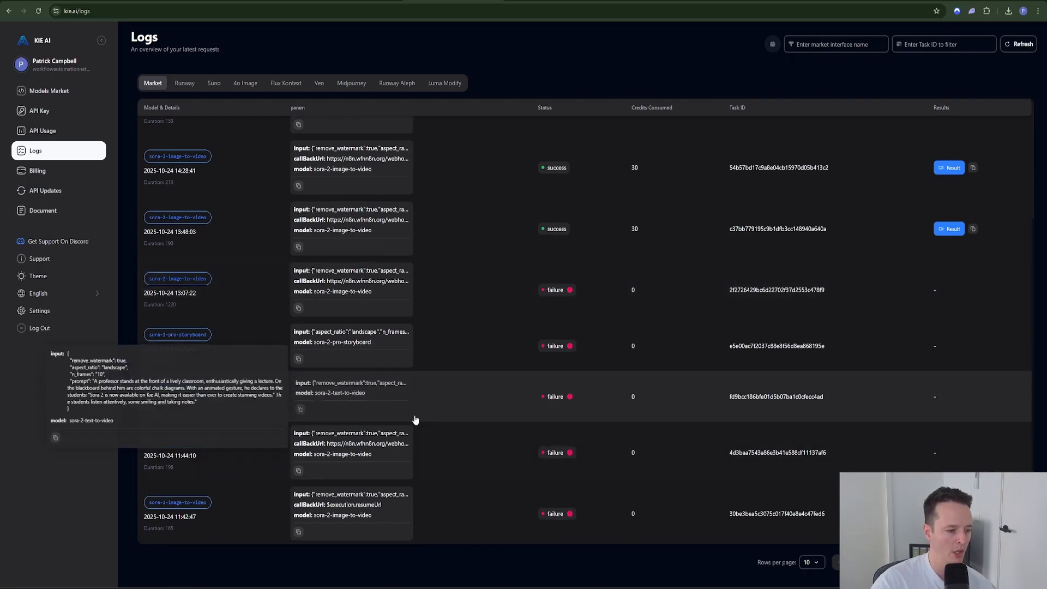
pyautogui.scroll(2, 444, 385)
pyautogui.scroll(1, 445, 385)
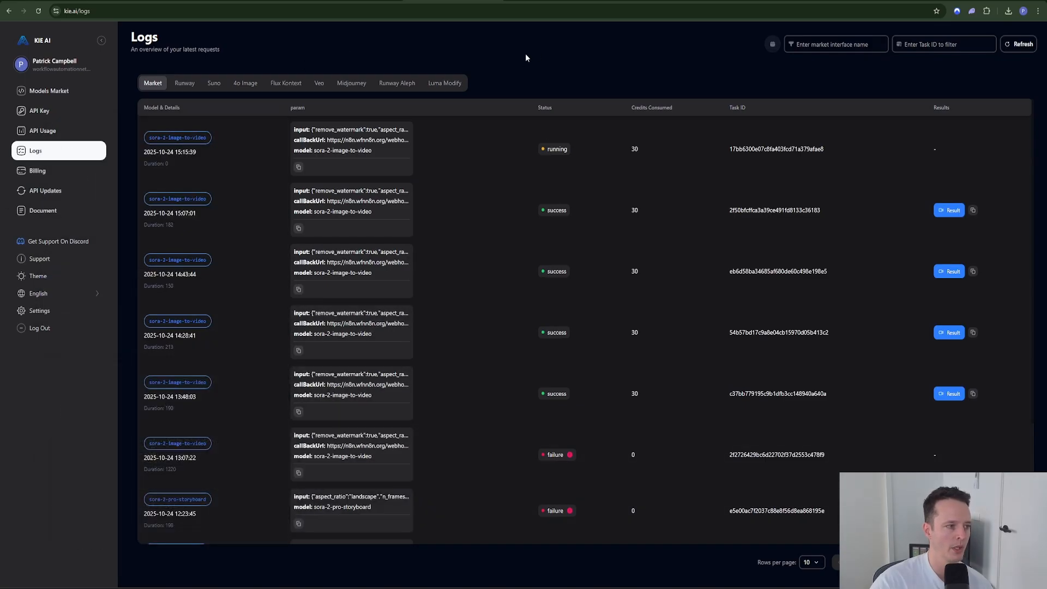
# Step: Review the Wait and Get Video outputs, confirming KIE's callback state success with the mp4 URL
pyautogui.click(62, 1)
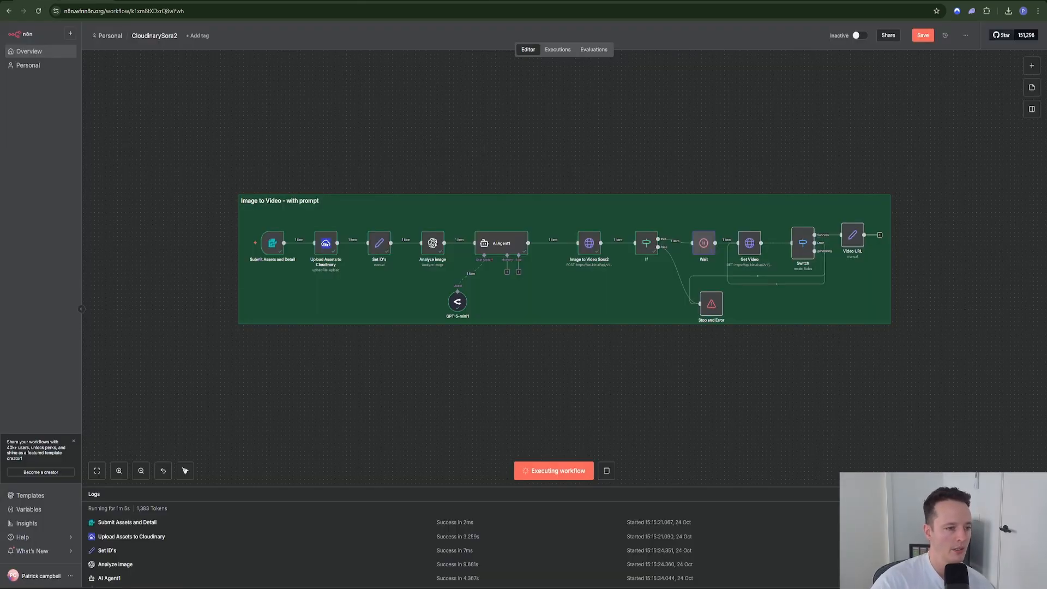
pyautogui.click(701, 250)
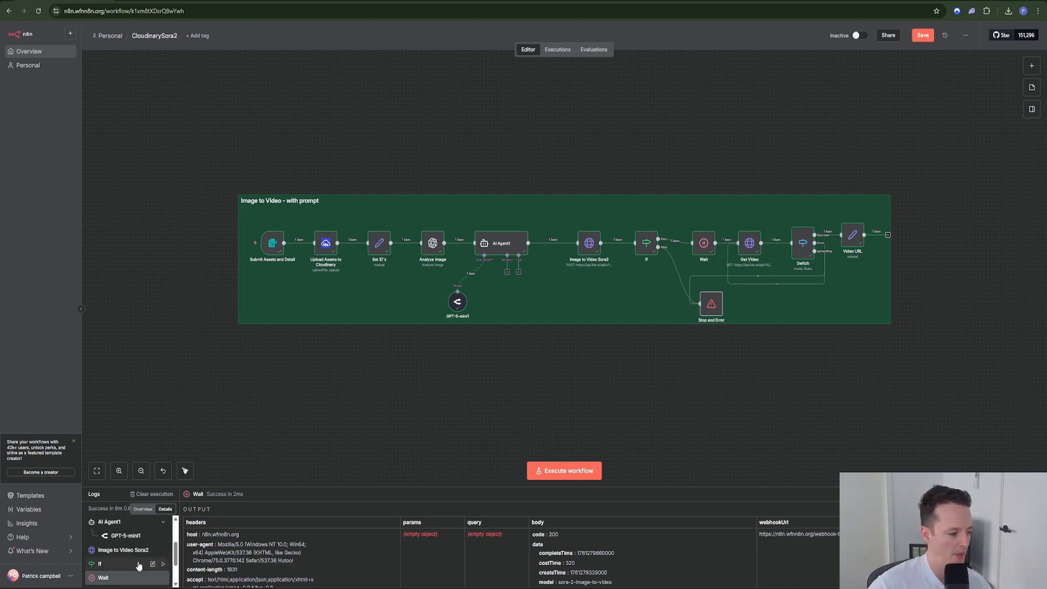
pyautogui.scroll(-2, 100, 545)
pyautogui.click(101, 539)
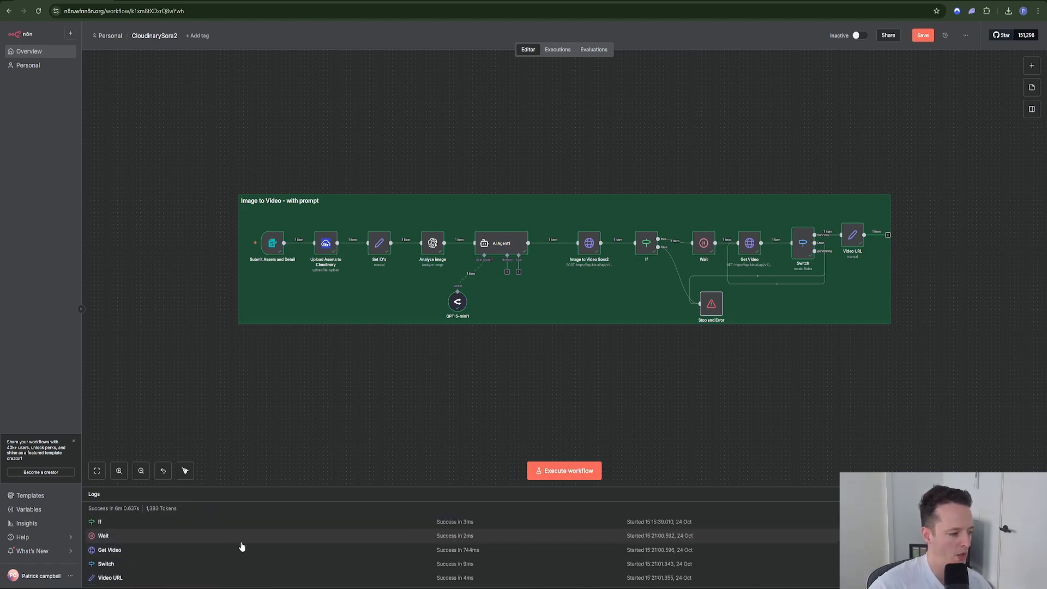
pyautogui.click(200, 540)
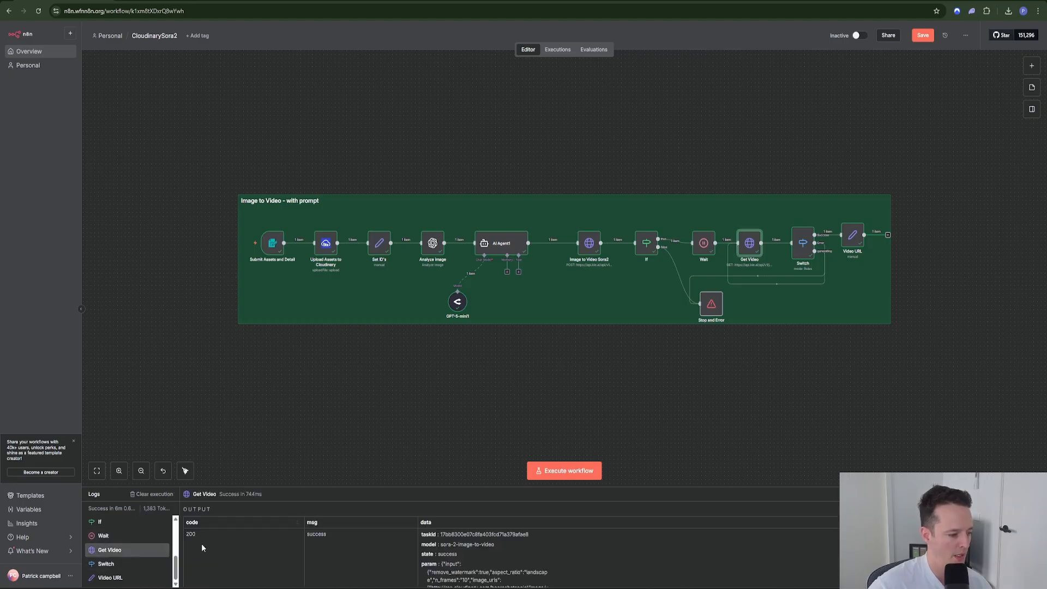
pyautogui.click(124, 550)
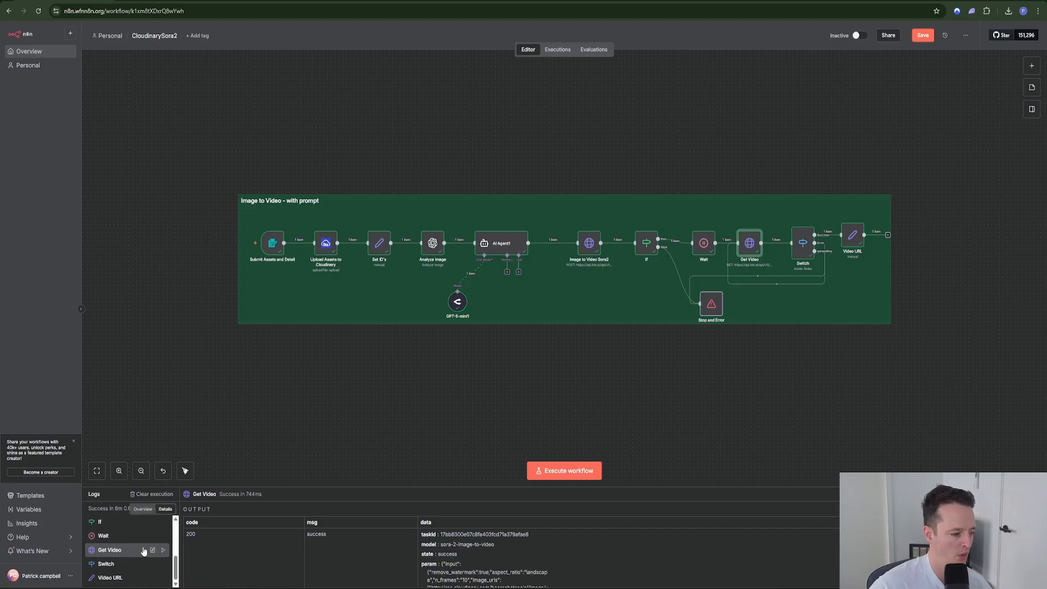
pyautogui.scroll(4, 105, 552)
pyautogui.scroll(-4, 103, 550)
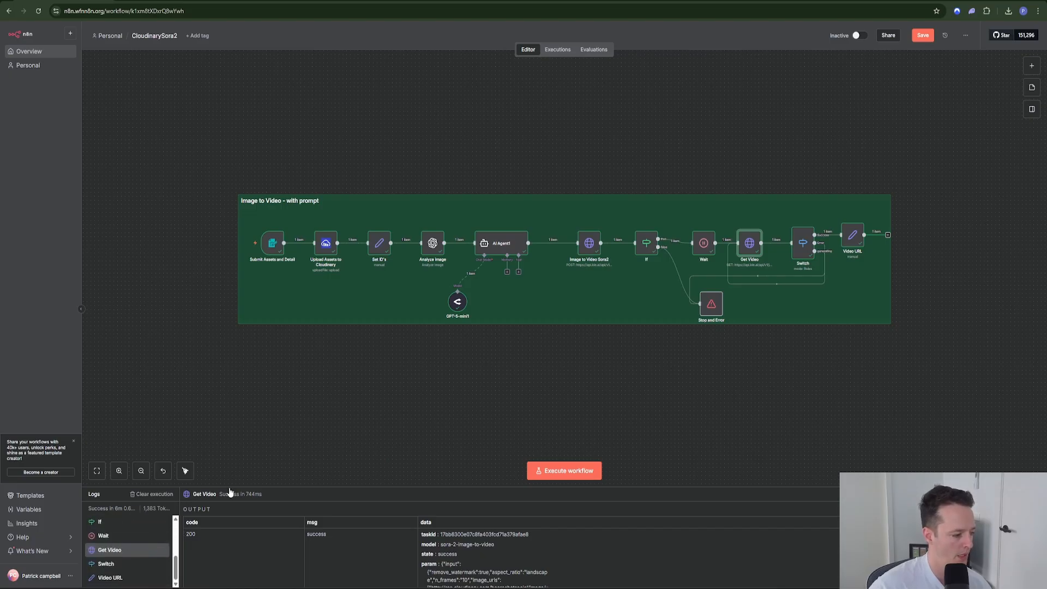
pyautogui.click(104, 536)
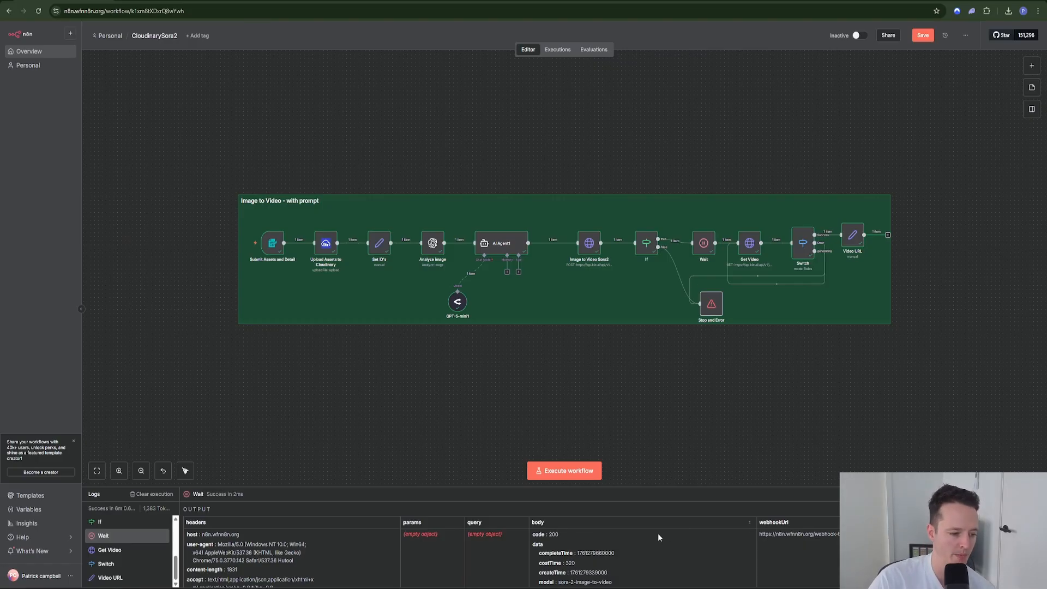
pyautogui.scroll(-5, 648, 568)
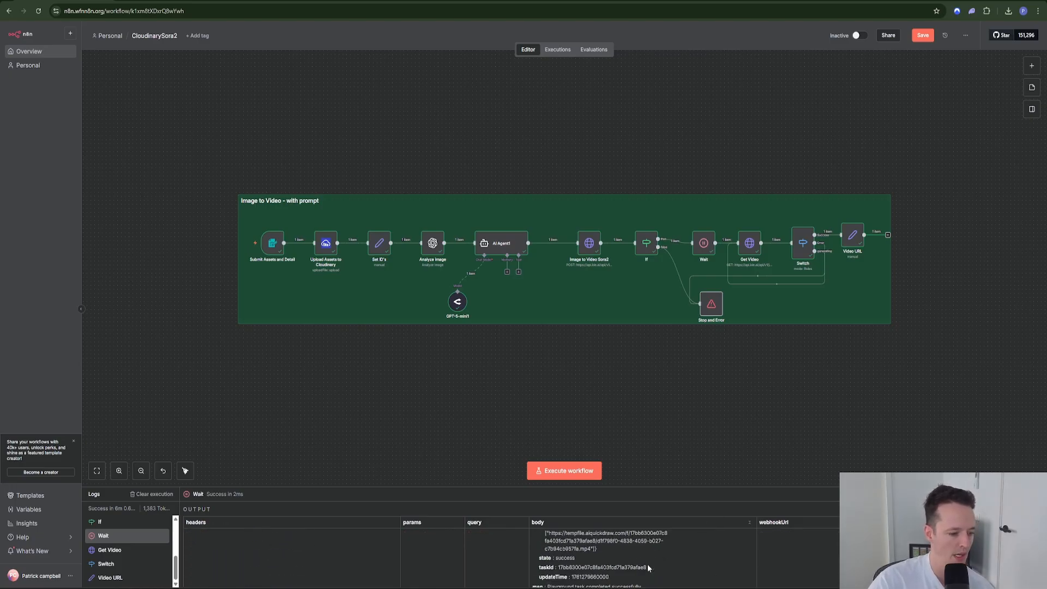
pyautogui.scroll(5, 638, 568)
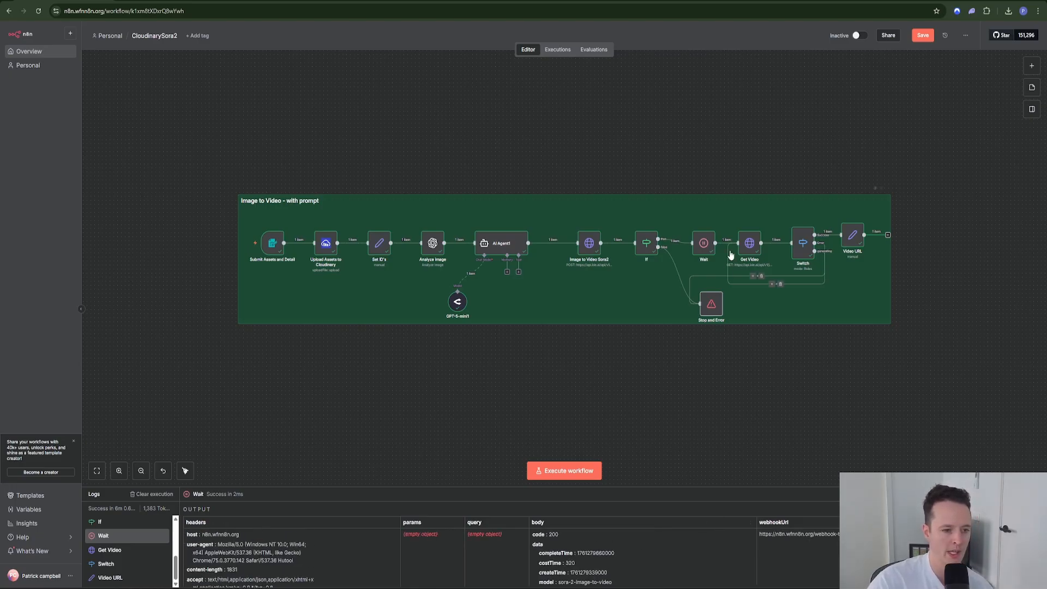
# Step: Step through Get Video and Switch, then select the Video URL node's video_url link
pyautogui.doubleClick(749, 242)
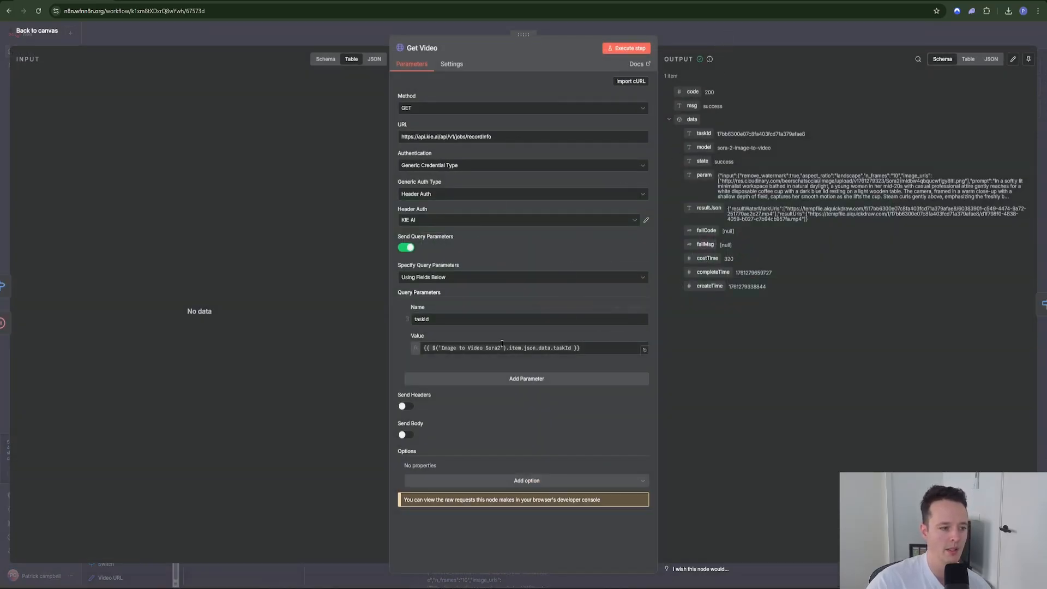
pyautogui.click(755, 35)
pyautogui.doubleClick(804, 246)
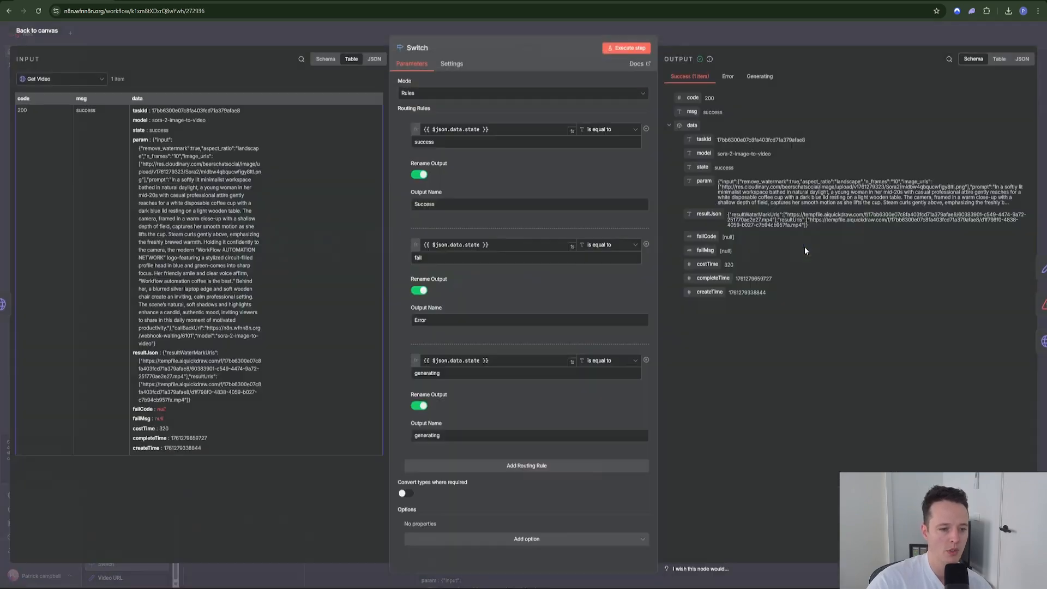
pyautogui.click(741, 32)
pyautogui.doubleClick(852, 245)
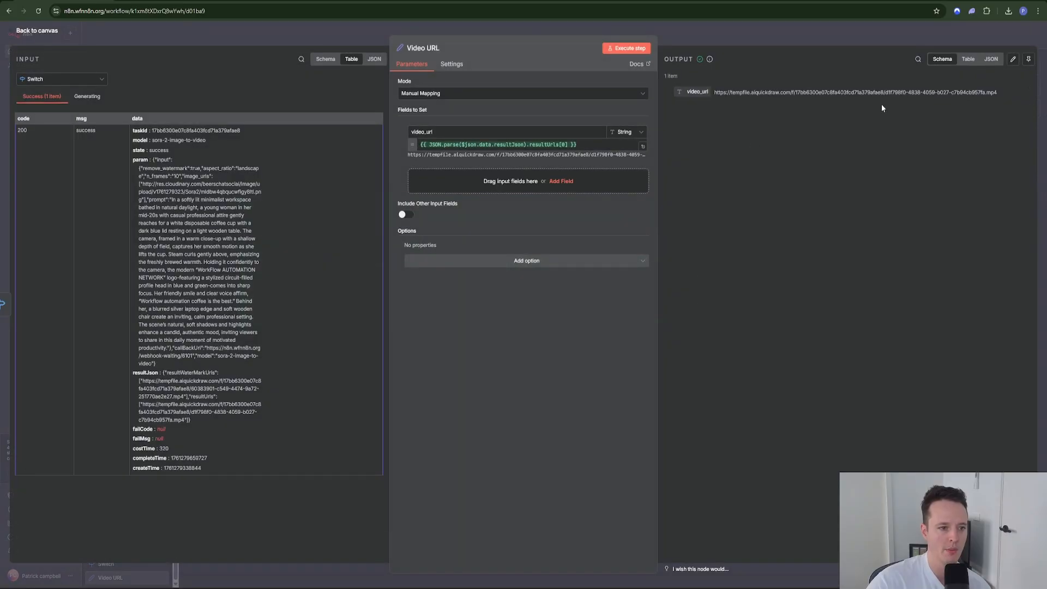
pyautogui.moveTo(1000, 94); pyautogui.dragTo(714, 94)
pyautogui.hotkey('ctrl', 'c')
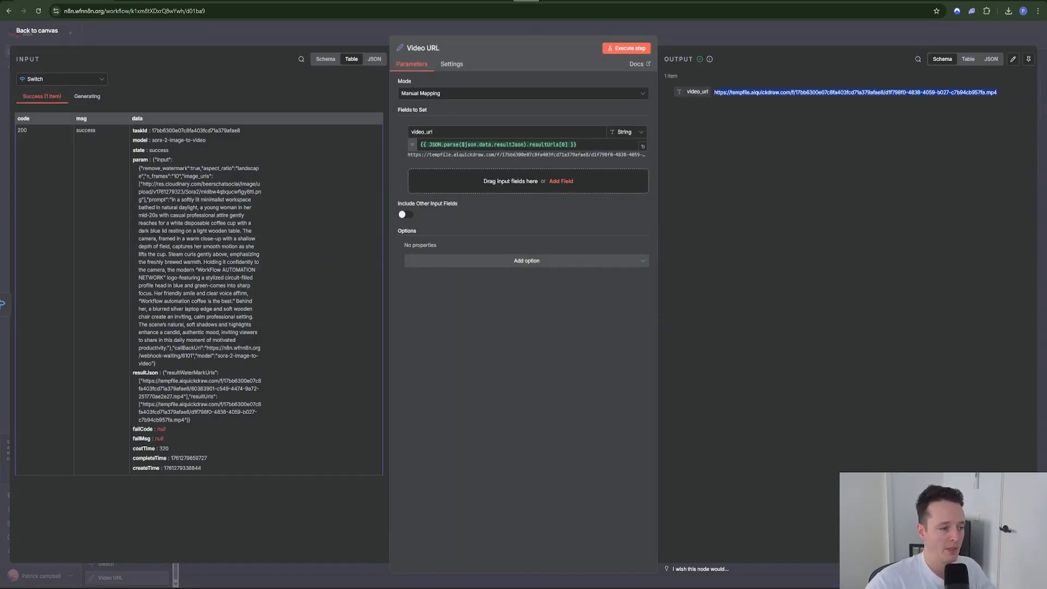
pyautogui.hotkey('ctrl', 't')
# Step: Paste the new video URL and load it to download the 3.6 MB mp4
pyautogui.hotkey('ctrl', 'v')
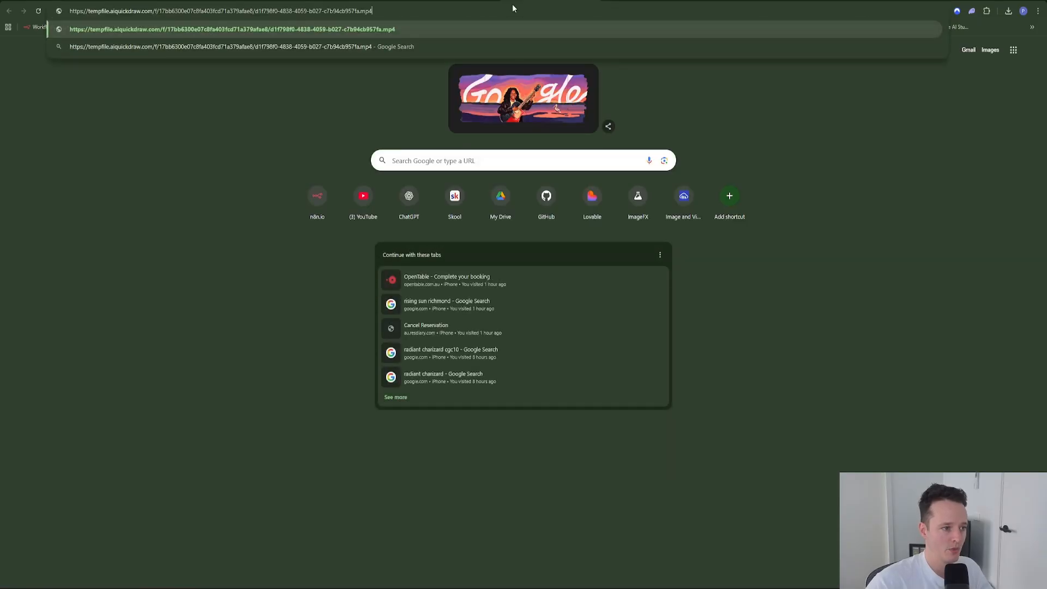
pyautogui.press('Return')
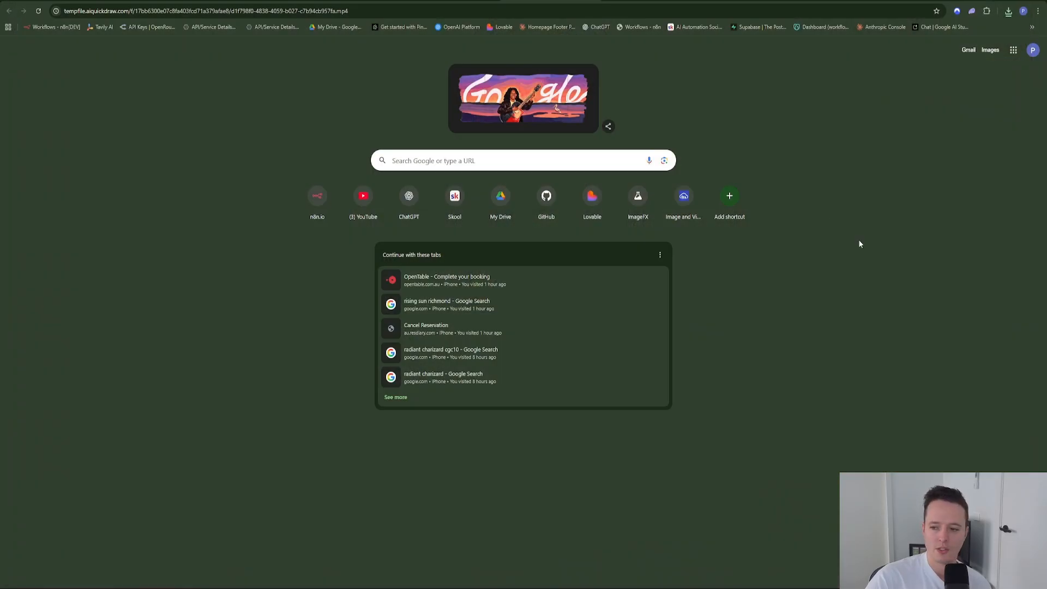
# Step: Return to the n8n canvas and open File Explorer's Downloads folder
pyautogui.click(595, 1)
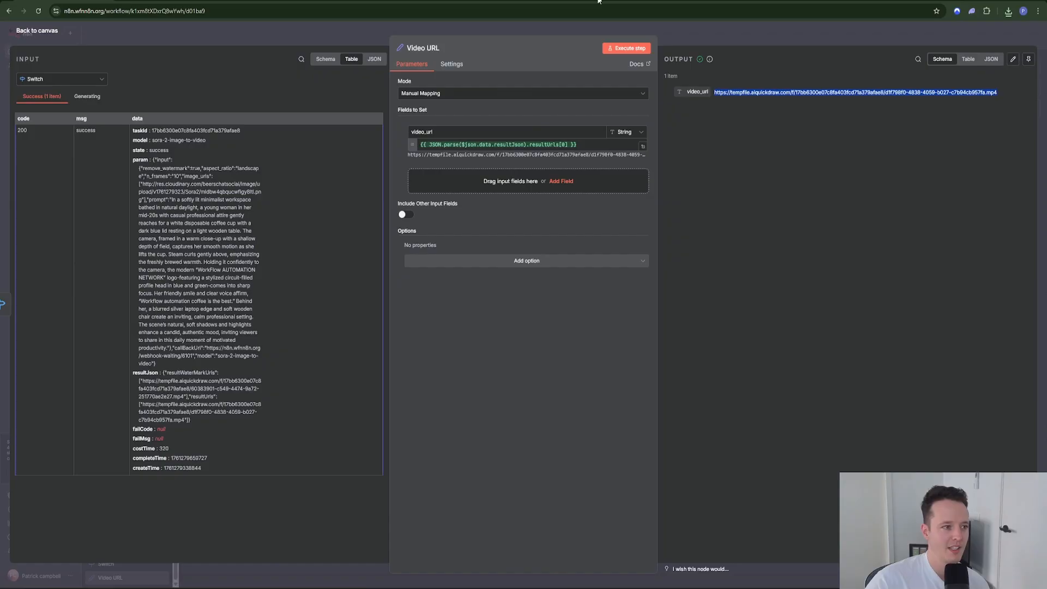
pyautogui.click(744, 31)
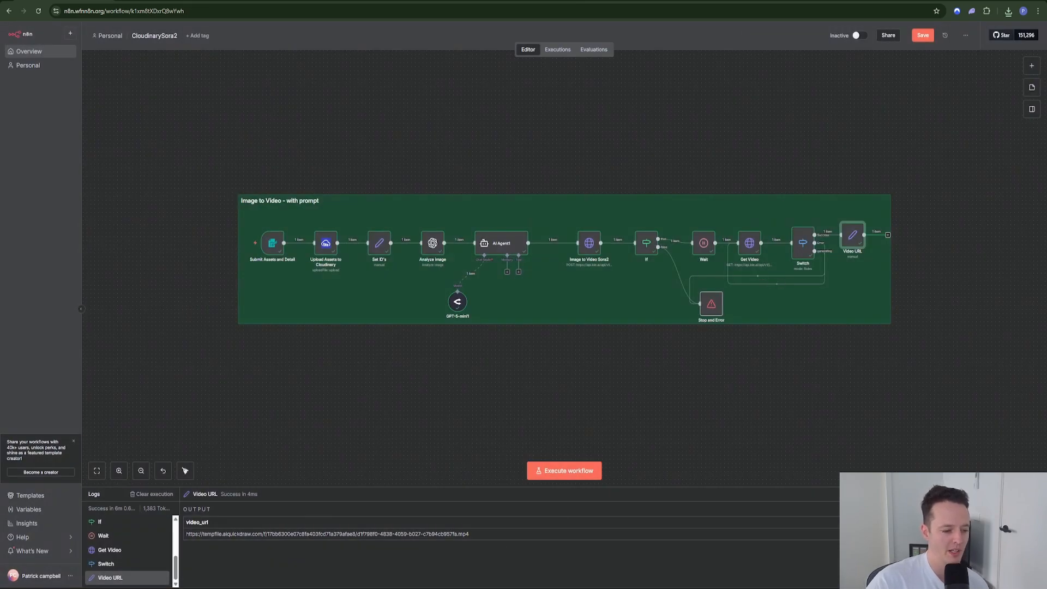
pyautogui.click(505, 587)
pyautogui.click(513, 340)
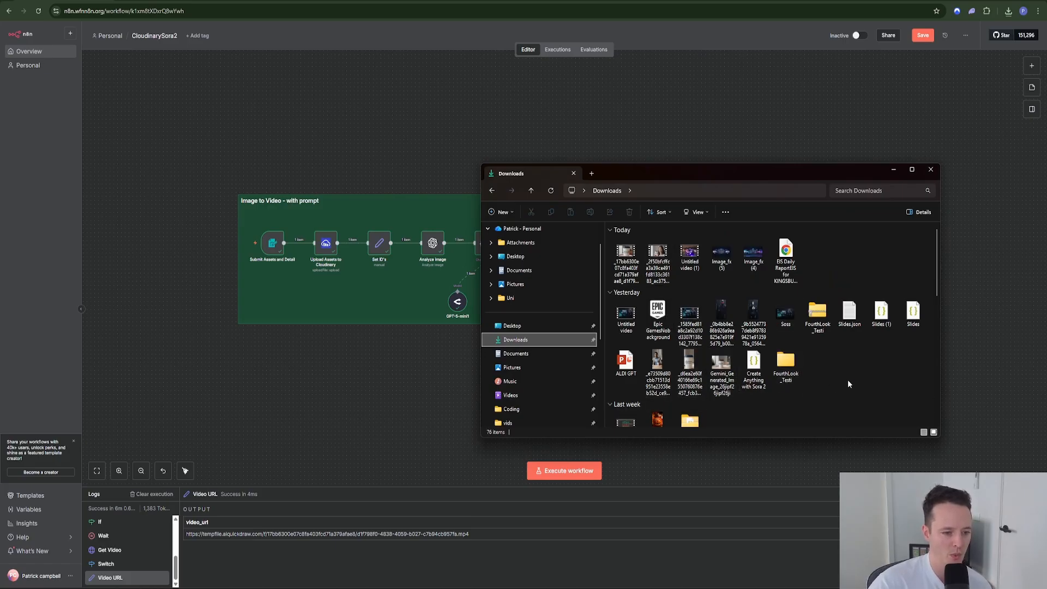
# Step: Play the two downloaded coffee-cup videos, then close the Downloads window
pyautogui.doubleClick(691, 384)
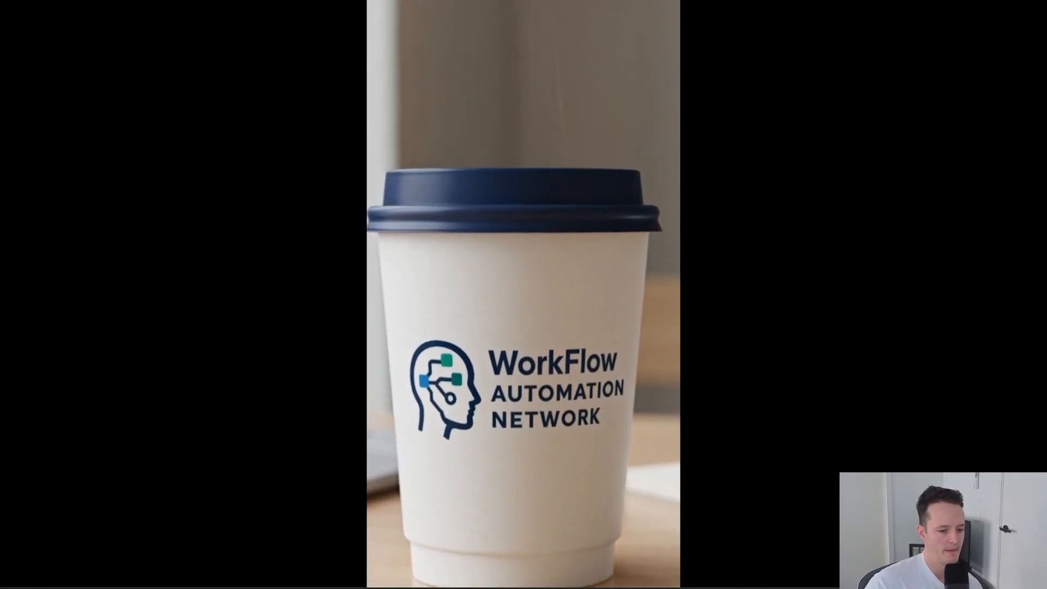
pyautogui.click(1035, 1)
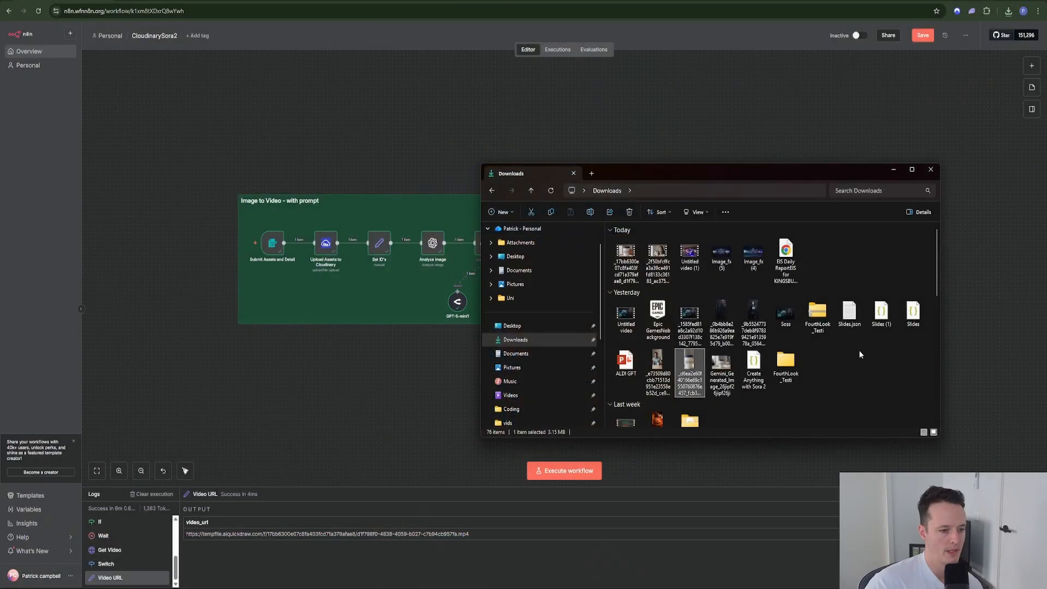
pyautogui.scroll(-2, 800, 394)
pyautogui.scroll(1, 807, 364)
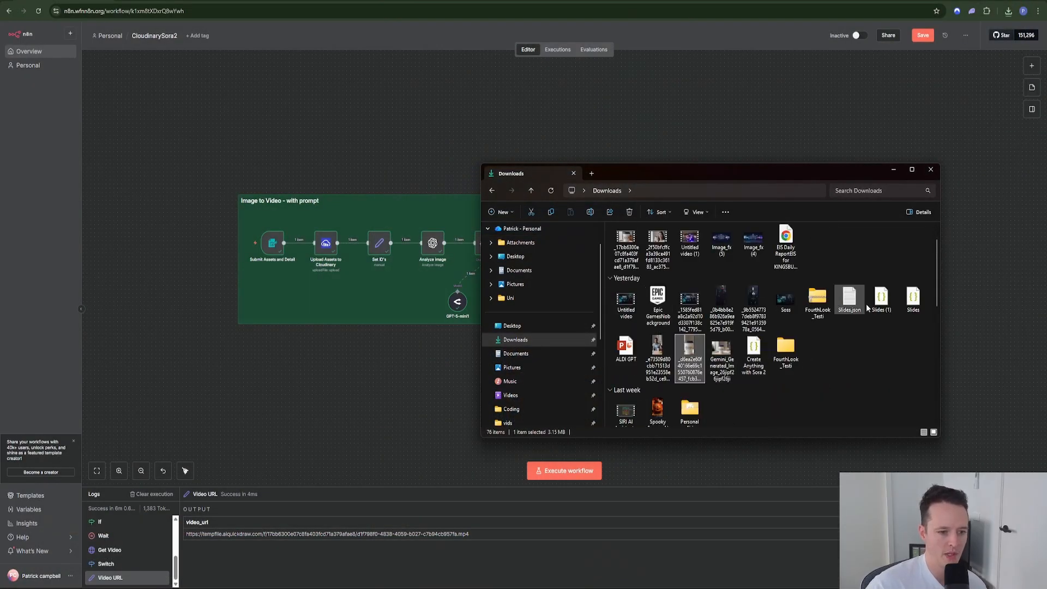
pyautogui.doubleClick(663, 348)
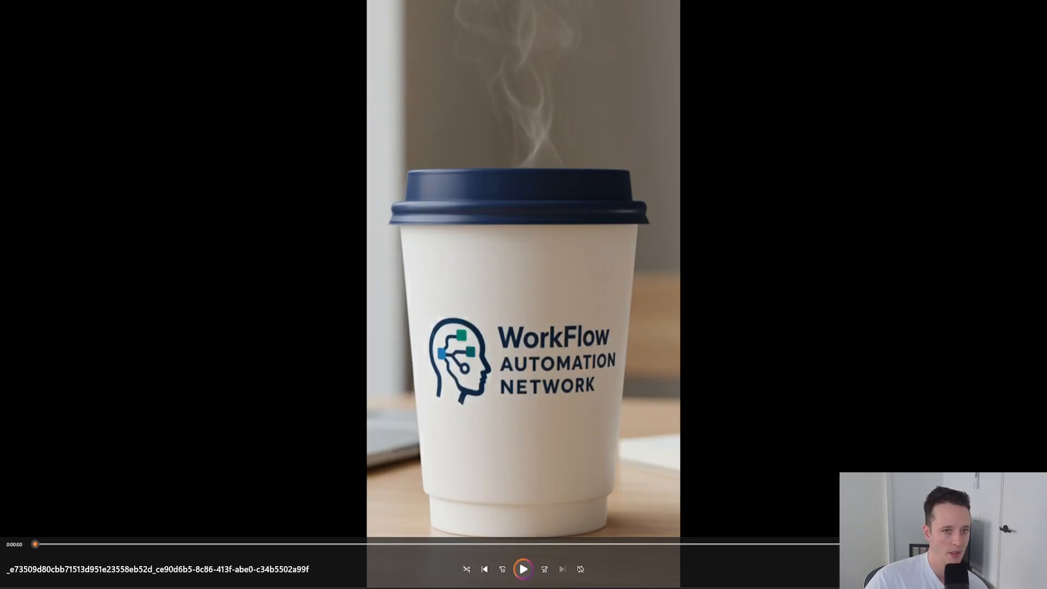
pyautogui.click(1035, 2)
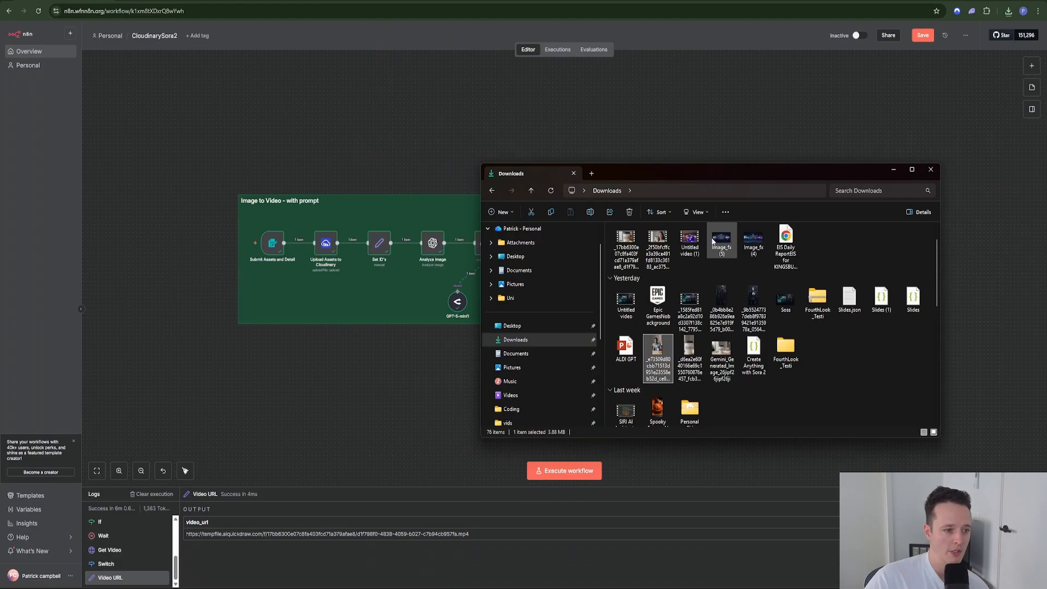
pyautogui.click(930, 170)
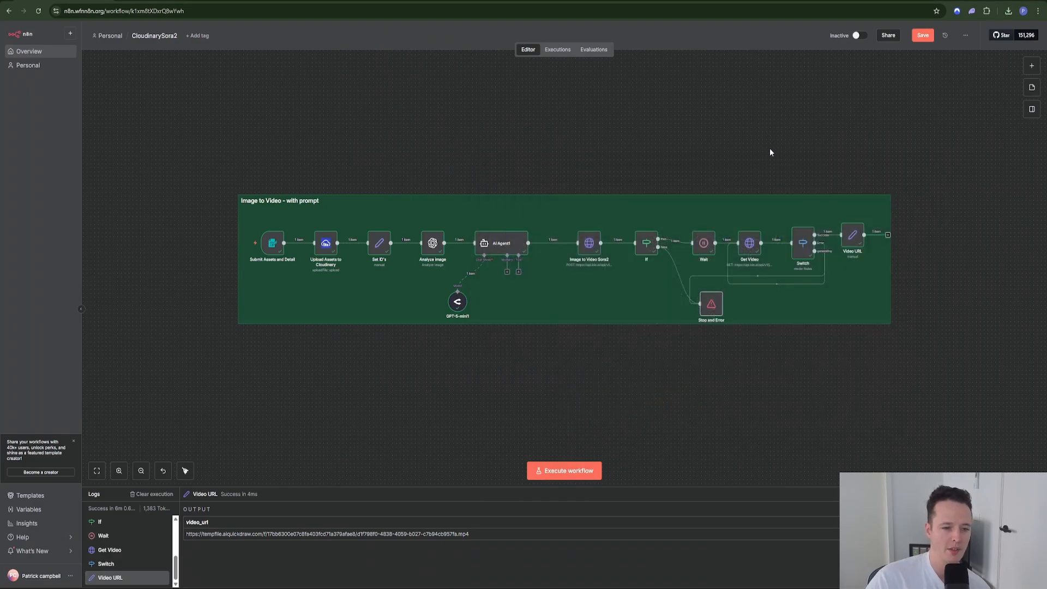